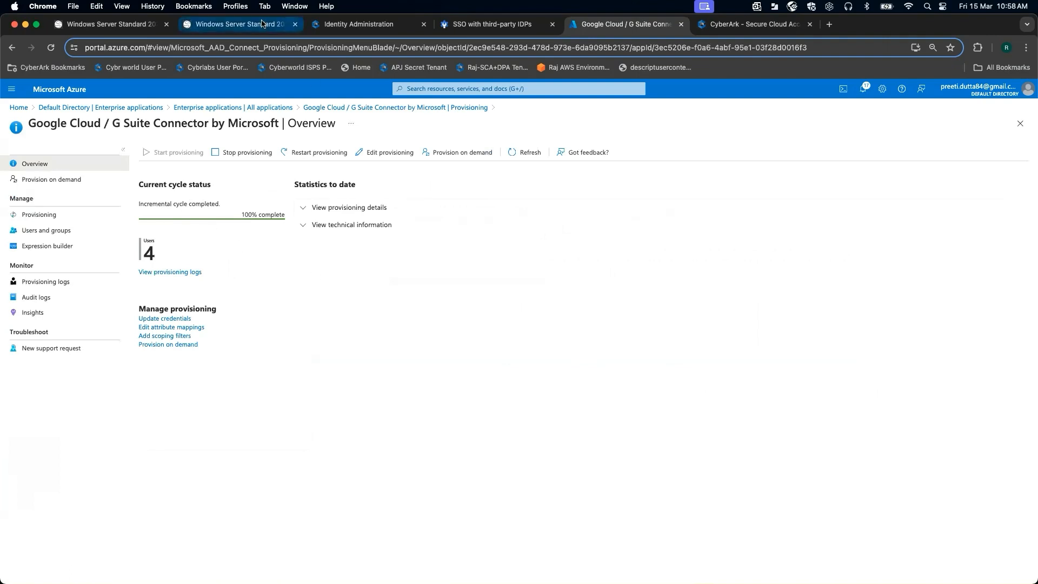
# Launch the Google Cloud / G Suite Connector app from the My Apps dashboard in the remote Windows Server desktop
pyautogui.click(262, 23)
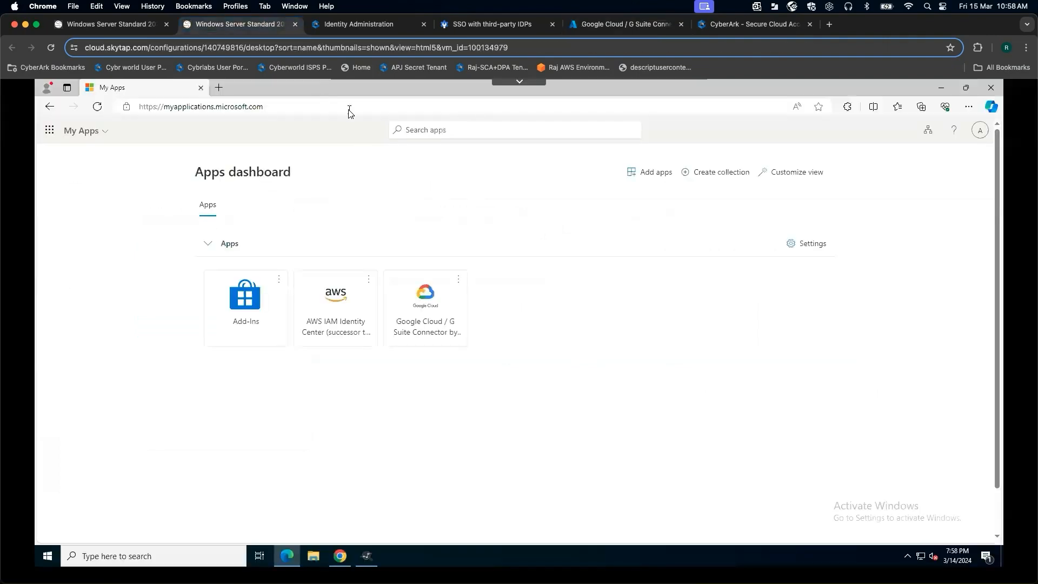
pyautogui.click(318, 104)
pyautogui.press('Return')
pyautogui.click(433, 314)
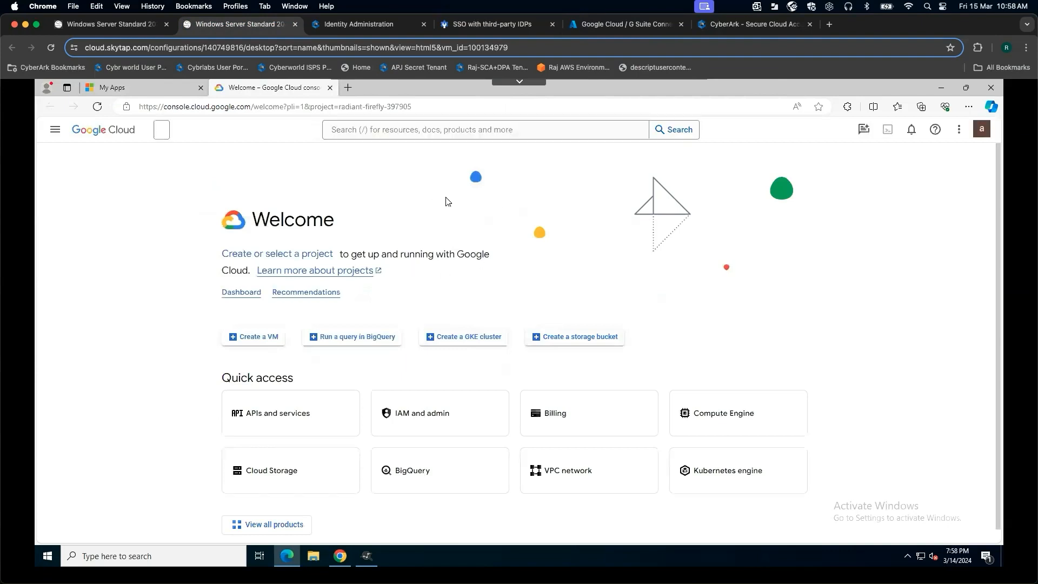
# Examine the complete list of projects this user can access in the Google Cloud console, and close the project selector
pyautogui.click(217, 128)
pyautogui.click(440, 241)
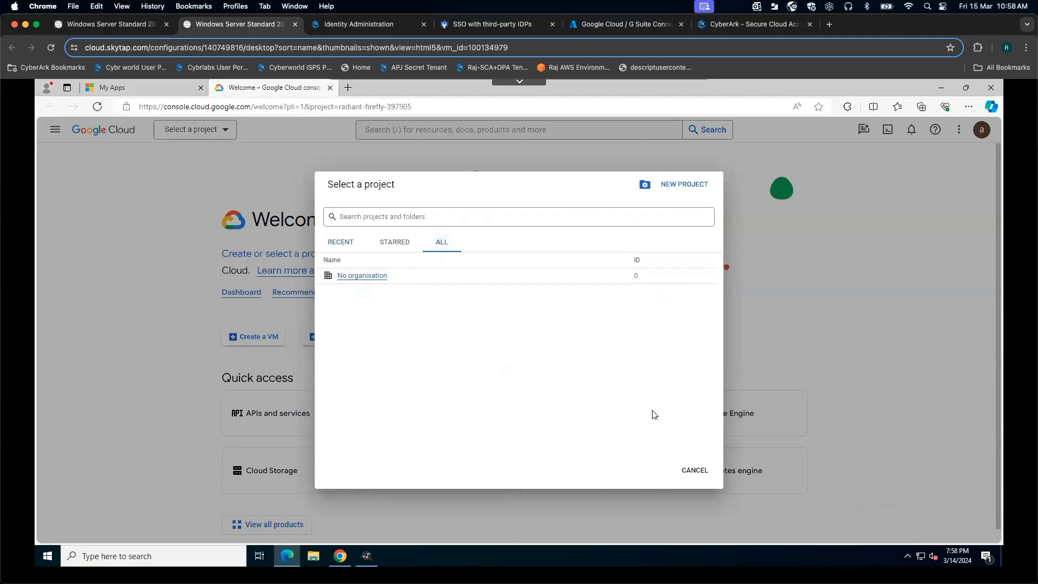
pyautogui.click(687, 472)
pyautogui.click(757, 470)
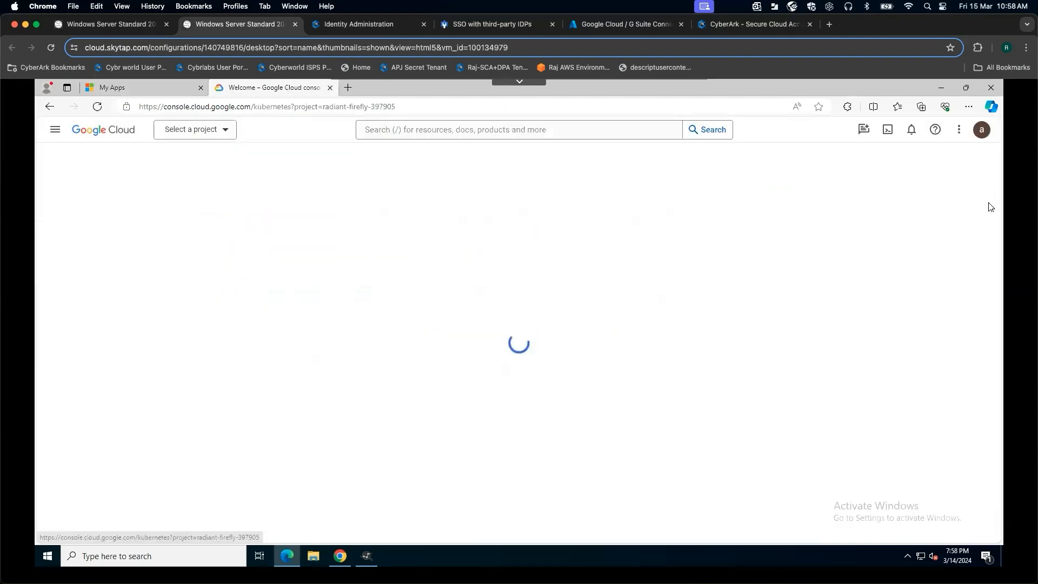
# Check the signed-in Google Cloud account, sign out of it and close its browser tab
pyautogui.click(981, 131)
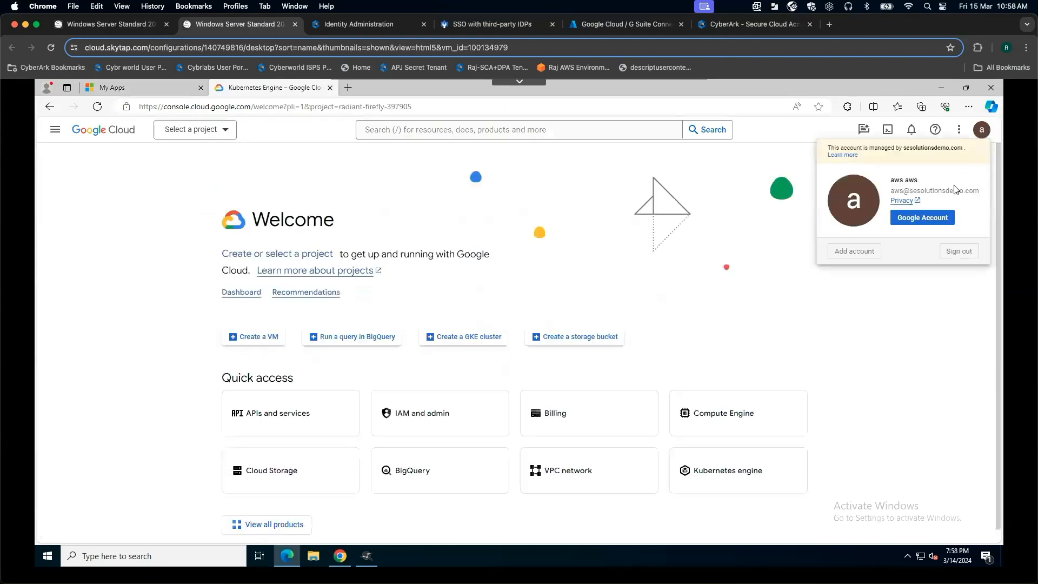
pyautogui.click(954, 258)
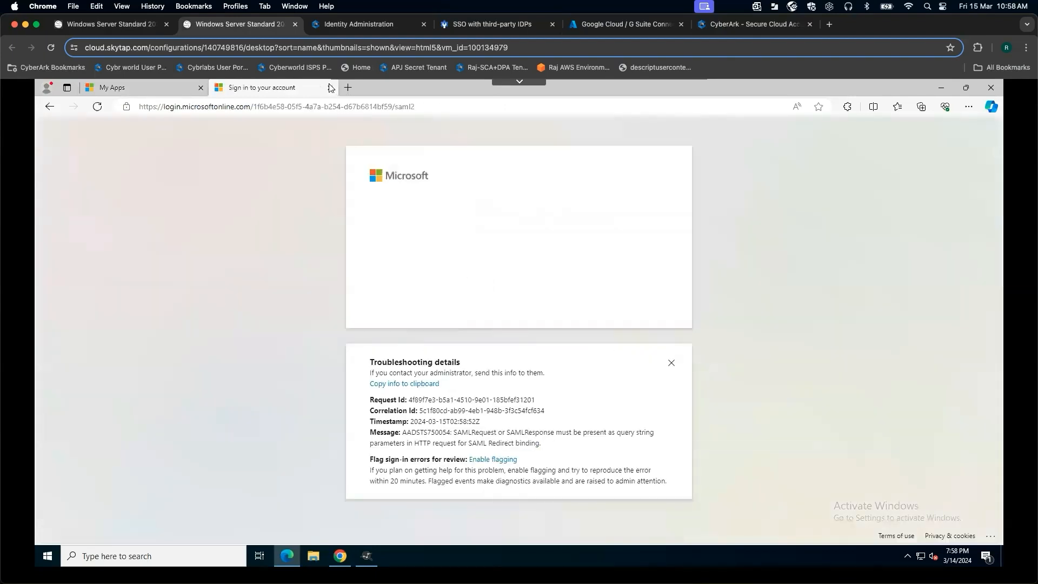
pyautogui.hotkey('ctrl', 'w')
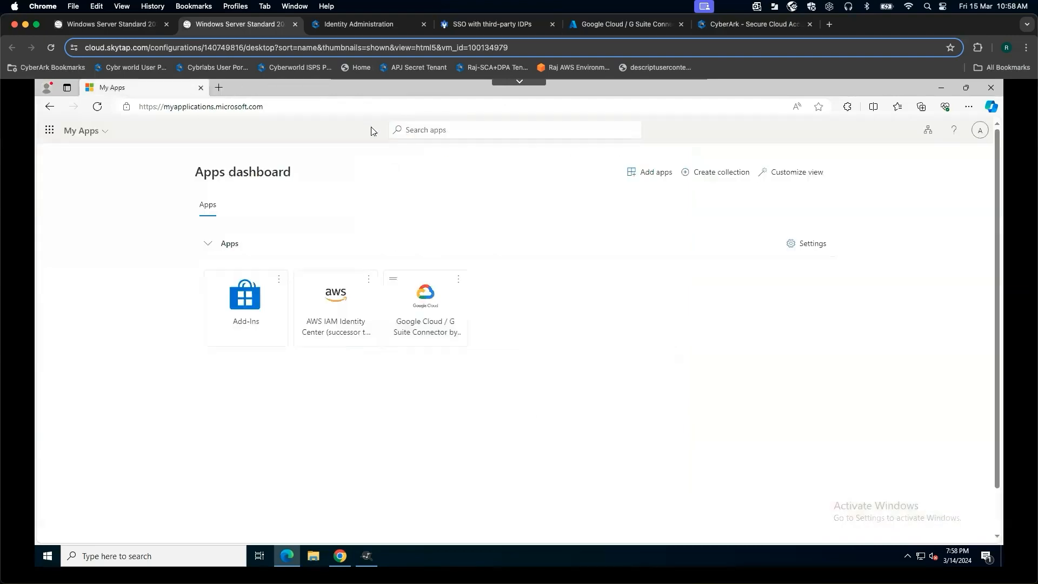
# Switch to CyberArk Identity Administration and open the catalog for adding web apps
pyautogui.click(384, 24)
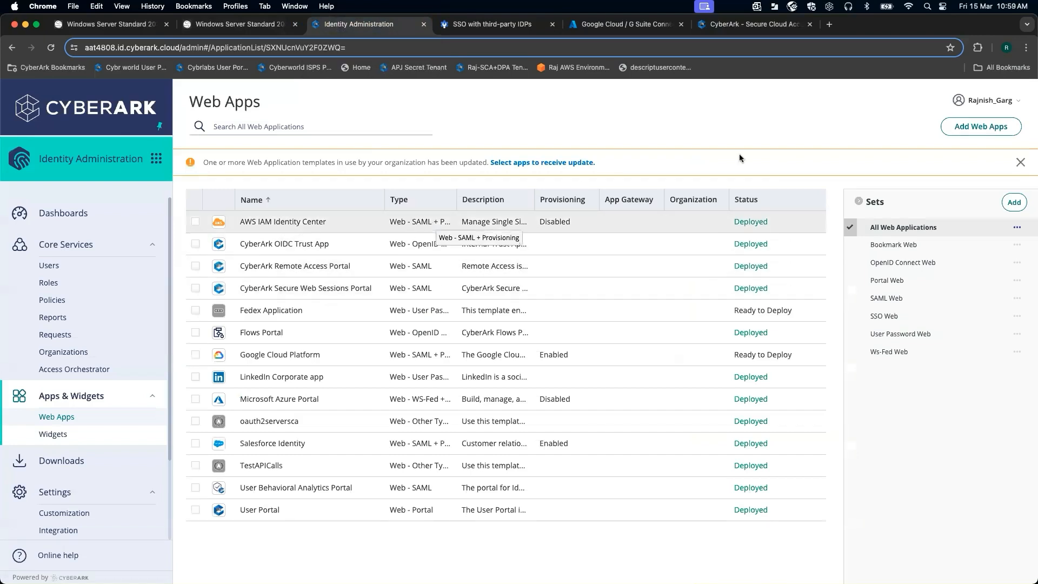
pyautogui.click(983, 130)
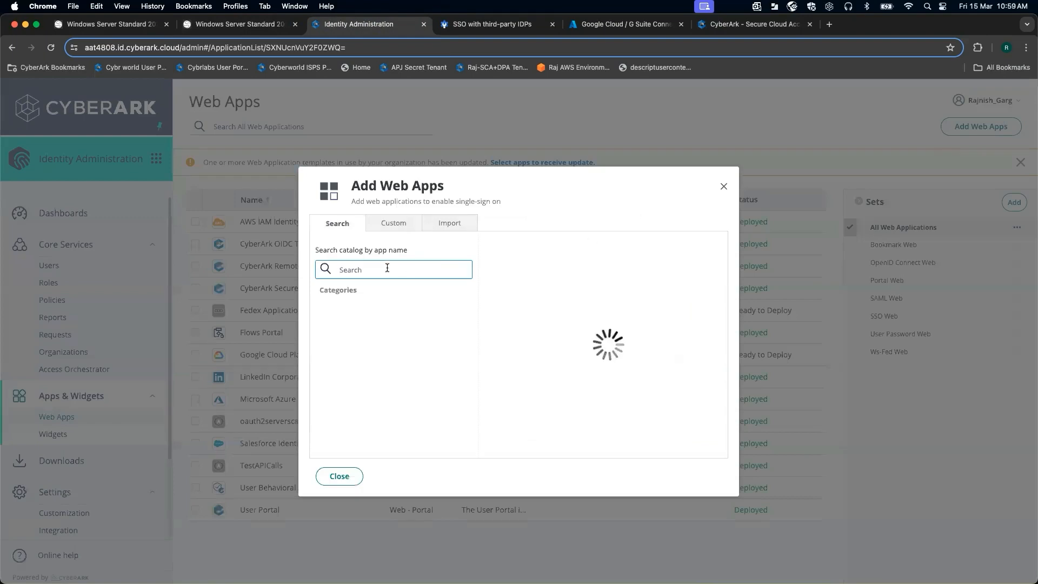
pyautogui.write('google cloud')
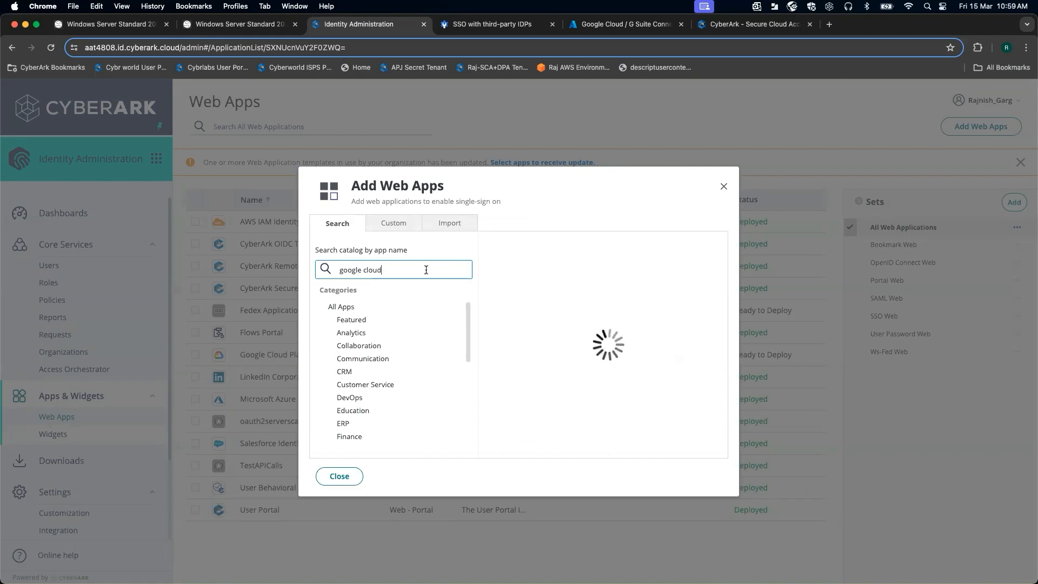
pyautogui.press('BackSpace')
pyautogui.press('BackSpace')
pyautogui.press('BackSpace')
pyautogui.press('BackSpace')
pyautogui.press('BackSpace')
pyautogui.press('BackSpace')
pyautogui.press('BackSpace')
pyautogui.press('BackSpace')
pyautogui.press('BackSpace')
pyautogui.press('BackSpace')
pyautogui.press('BackSpace')
pyautogui.press('BackSpace')
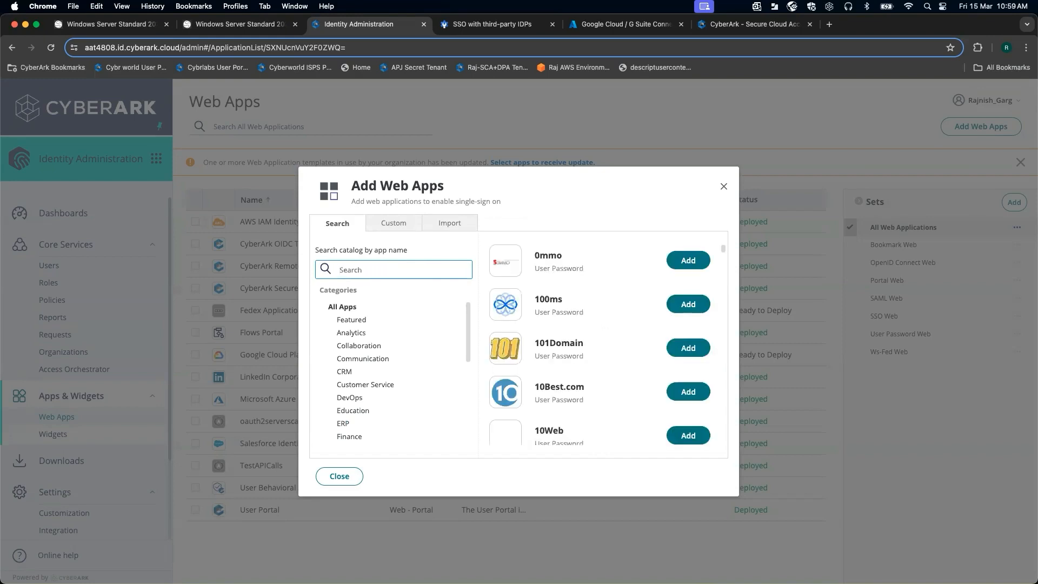
# Search the app catalog for "google cloud" and add the Google Cloud Platform web app
pyautogui.write('google cloud')
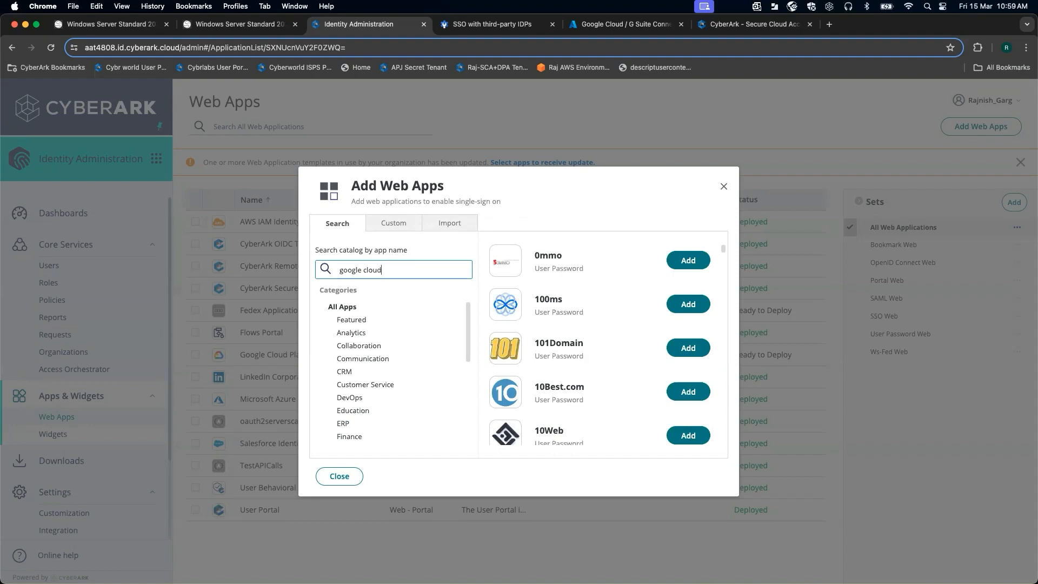
pyautogui.click(697, 260)
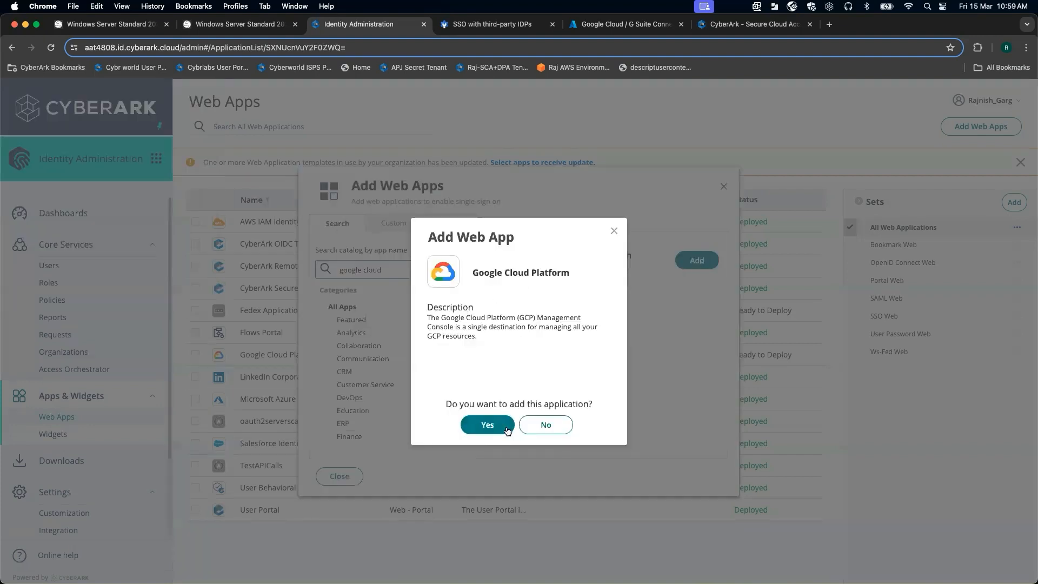
pyautogui.click(506, 429)
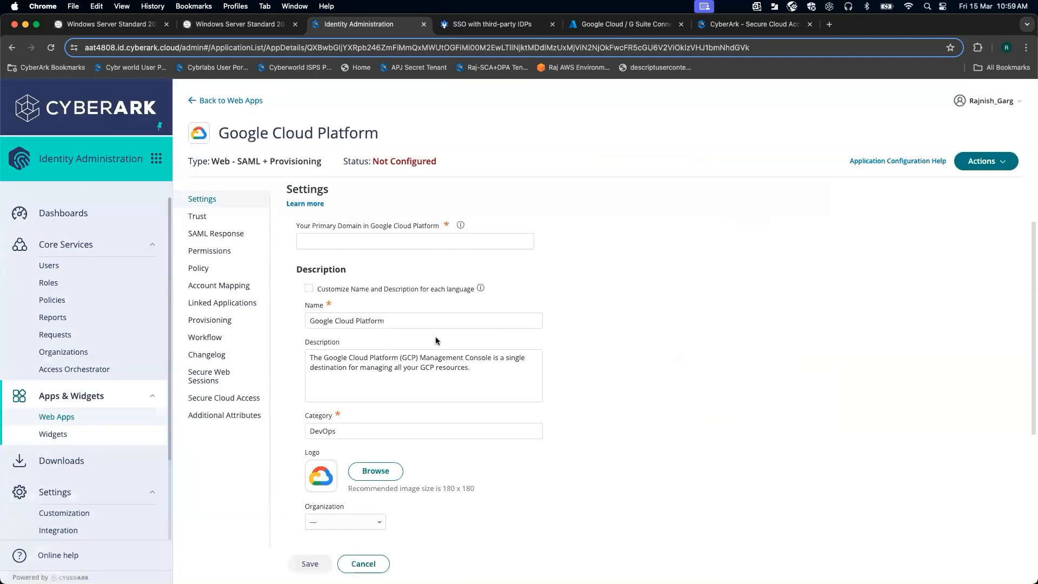
# Change the web app's name to Google Cloud Platform Secondary IdP
pyautogui.click(412, 322)
pyautogui.write('Secondary IdP')
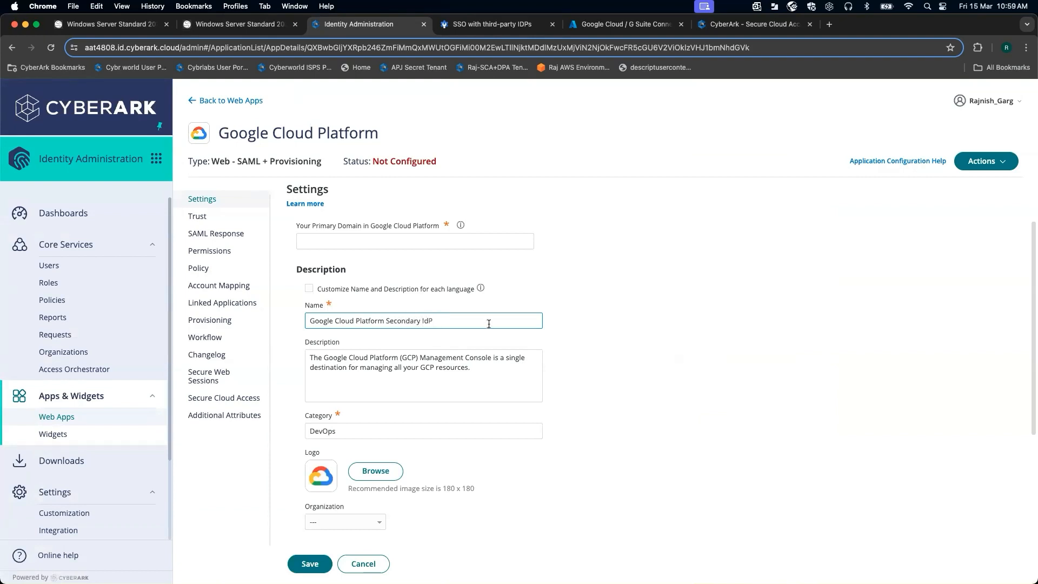
pyautogui.click(605, 313)
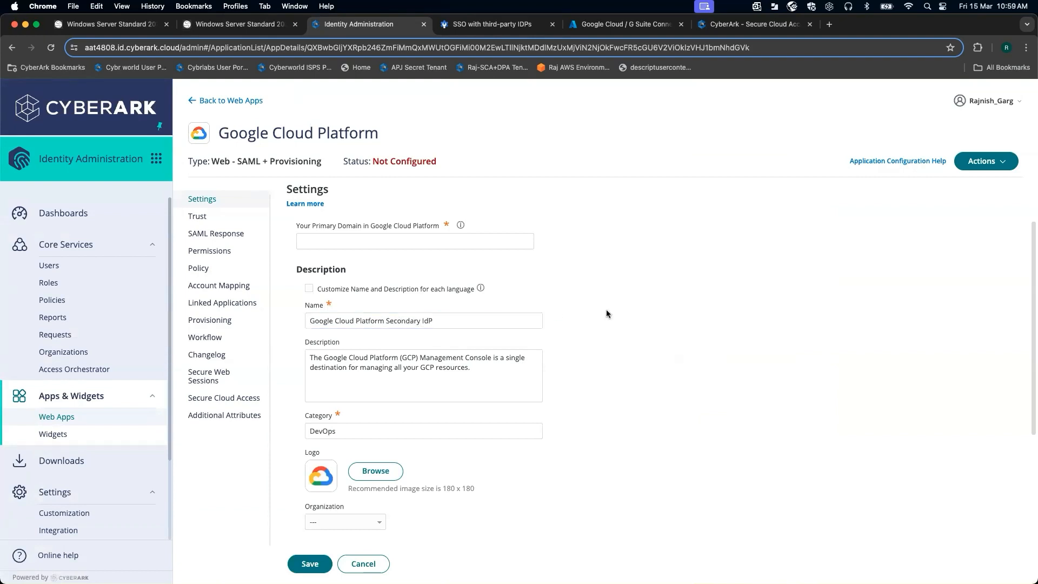
# Copy the domain sesolutionsdemo.com from the Google Admin account into the app's primary domain setting and save the settings
pyautogui.click(365, 241)
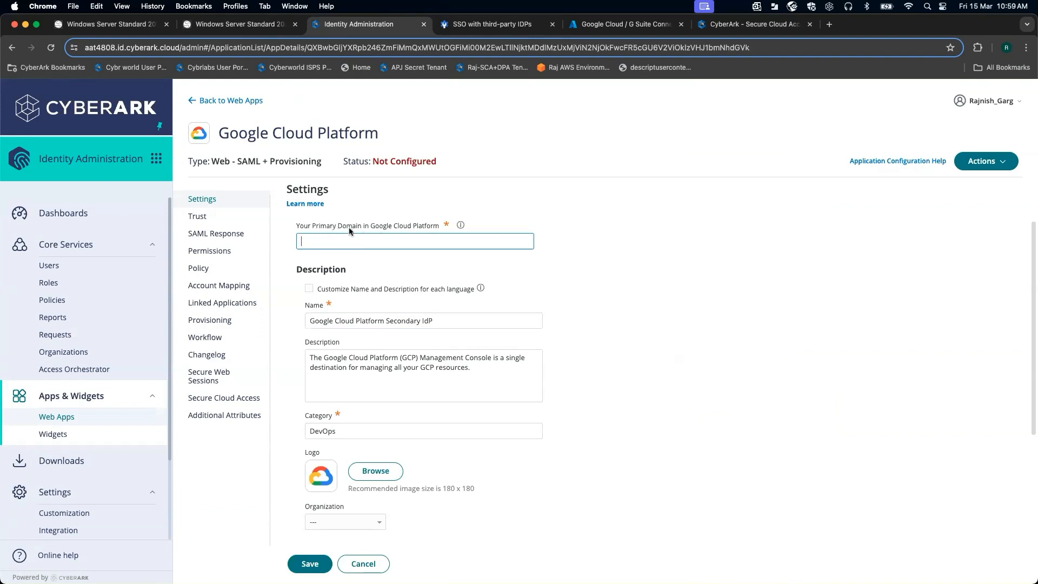
pyautogui.click(488, 25)
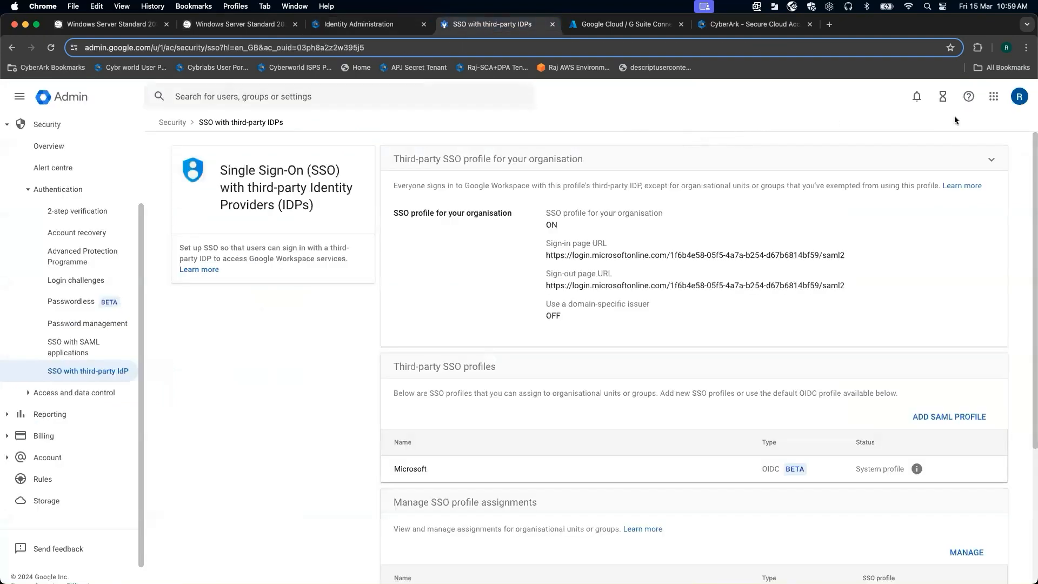
pyautogui.click(1020, 97)
pyautogui.moveTo(970, 130); pyautogui.dragTo(897, 130)
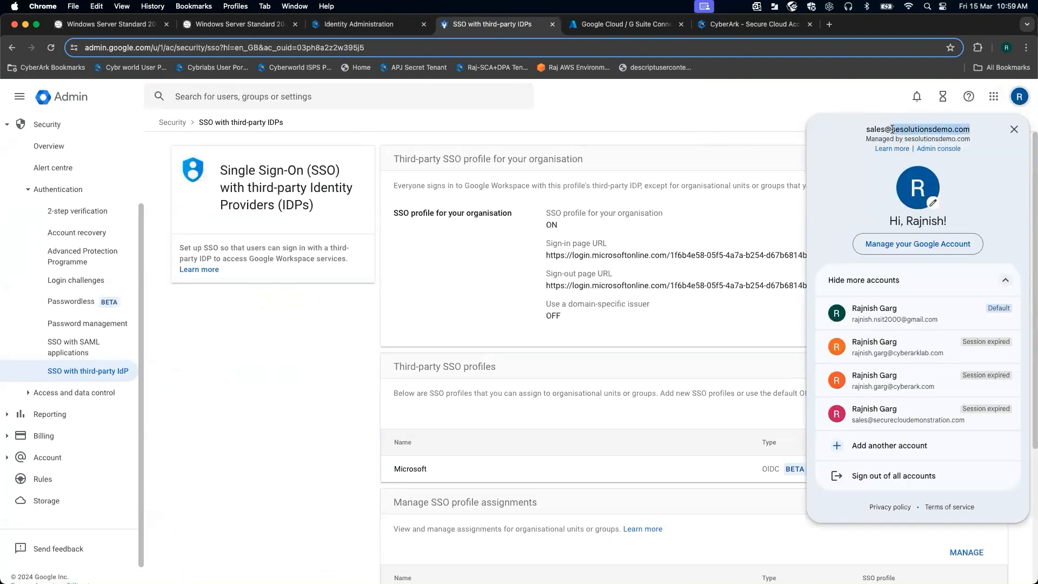
pyautogui.click(722, 28)
pyautogui.click(375, 27)
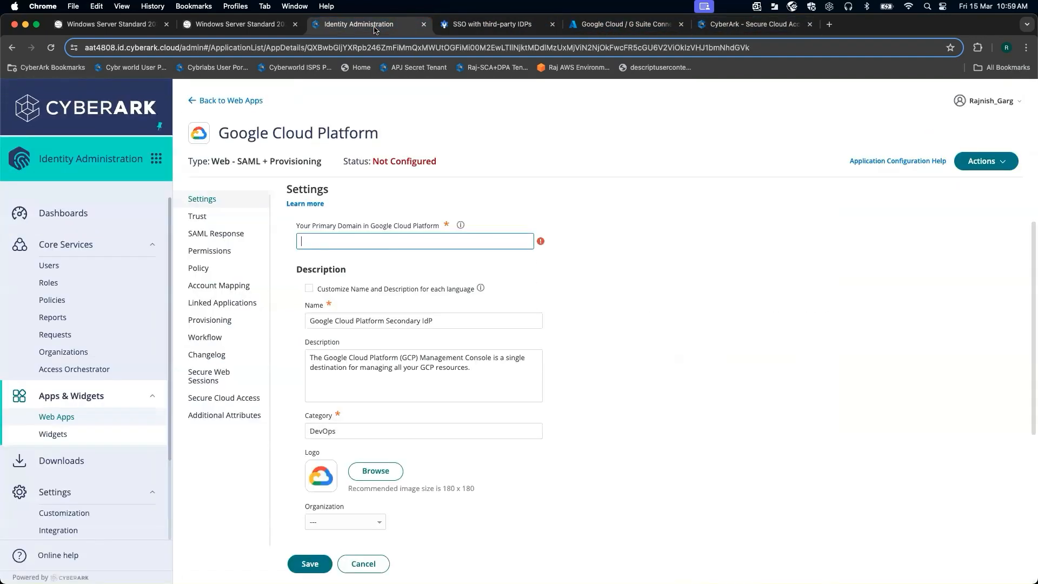
pyautogui.press('super+v')
pyautogui.scroll(-3, 566, 317)
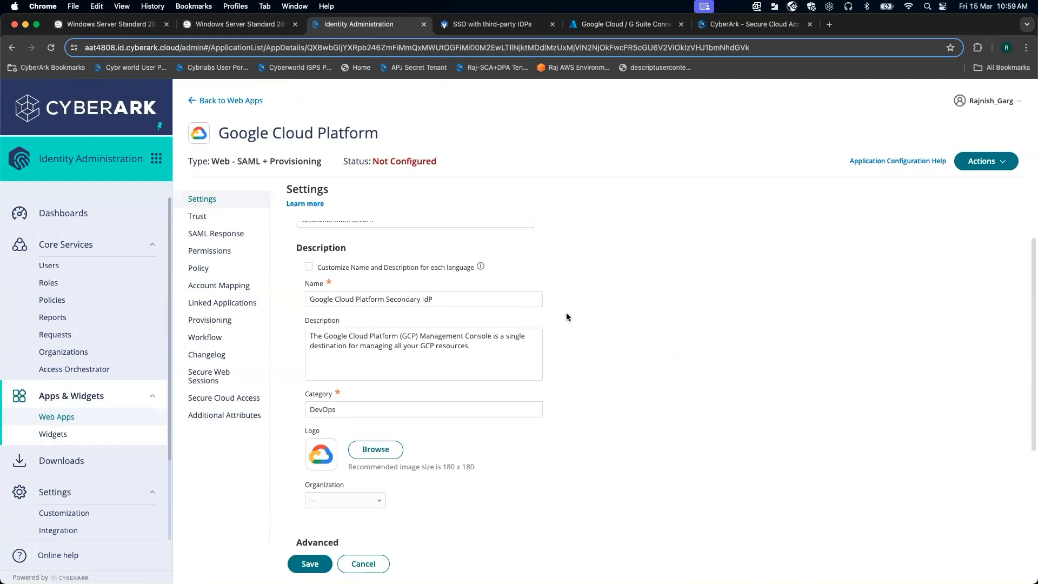
pyautogui.scroll(2, 566, 312)
pyautogui.scroll(-5, 566, 311)
pyautogui.scroll(5, 566, 312)
pyautogui.click(308, 565)
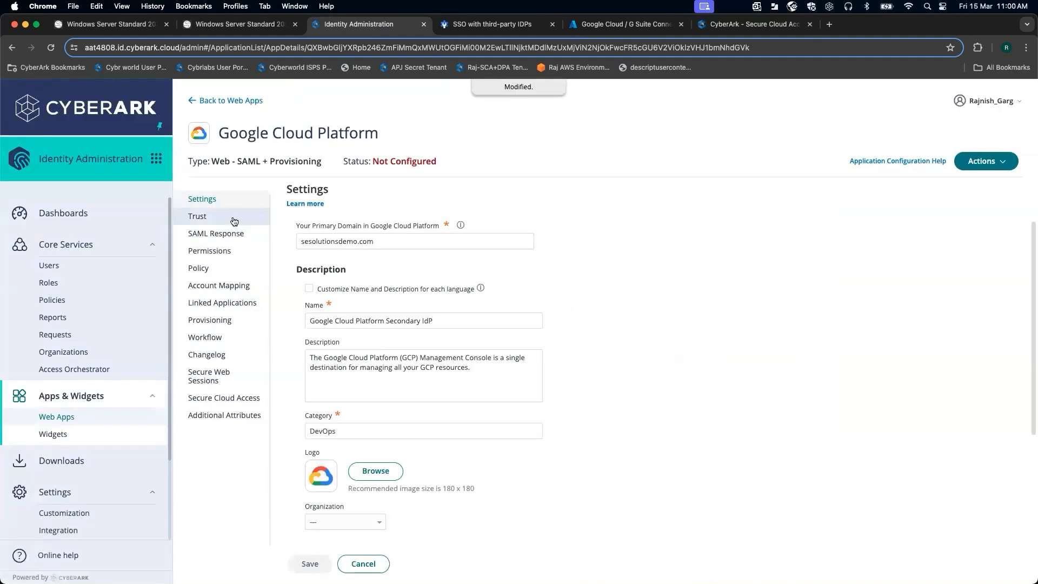
# Open the app's Trust settings and review the identity provider and service provider configuration
pyautogui.click(234, 219)
pyautogui.scroll(-1, 540, 320)
pyautogui.scroll(1, 539, 320)
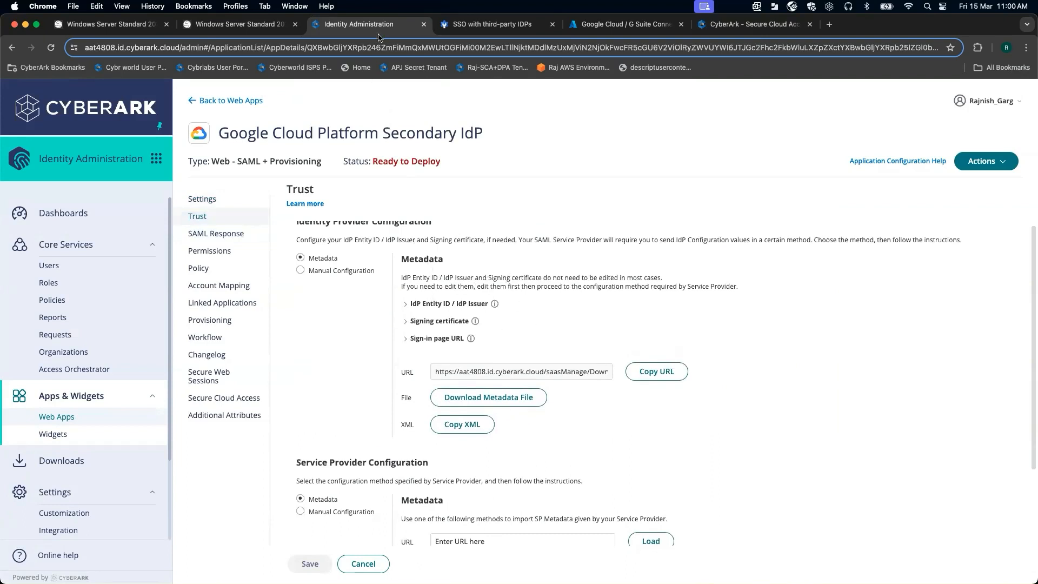
# Start a new SAML SSO profile in Google Admin and name it CyberArk privilege Access
pyautogui.click(482, 26)
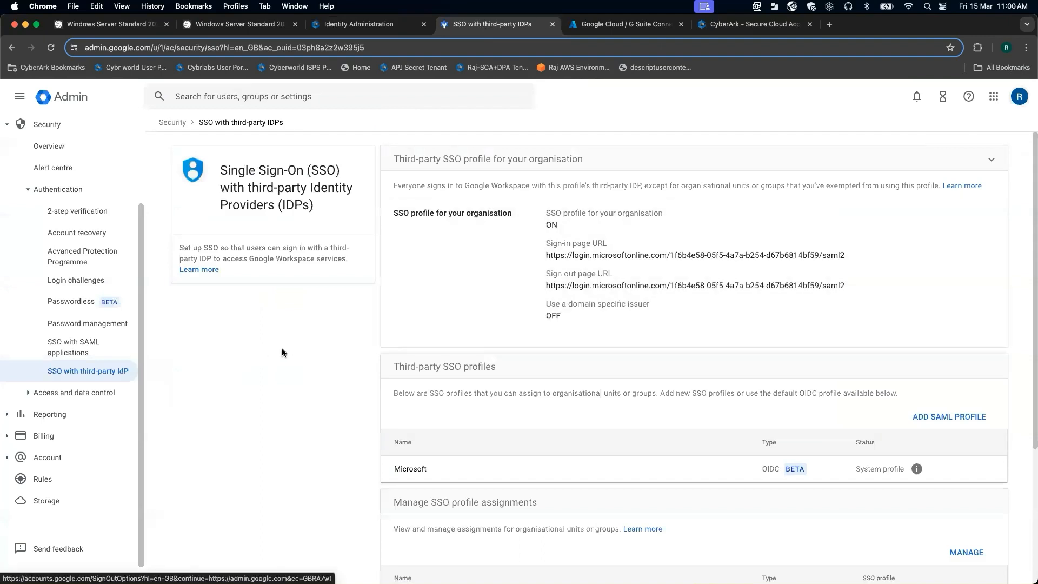
pyautogui.click(951, 419)
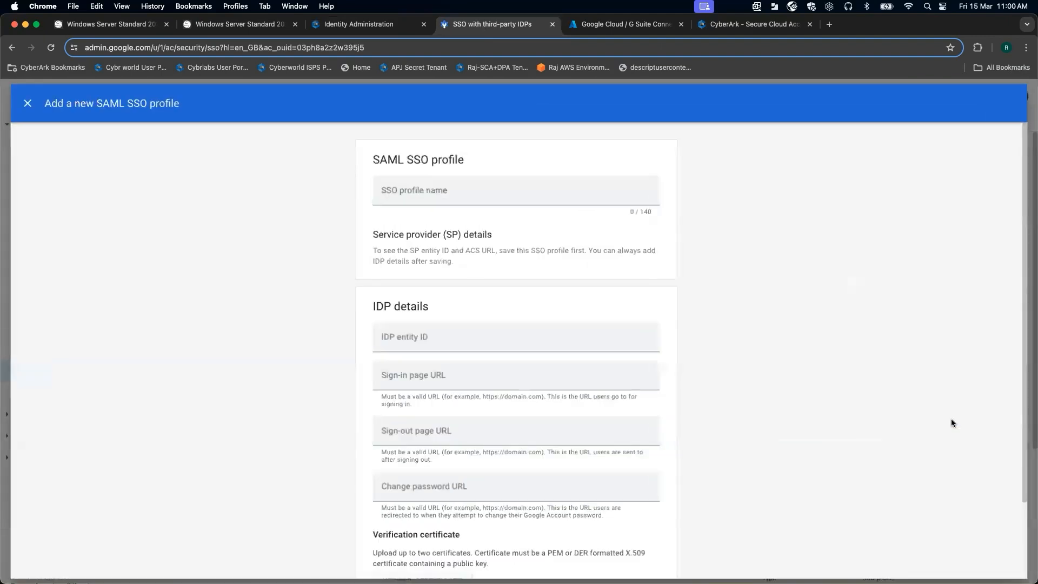
pyautogui.click(447, 191)
pyautogui.write('Ide')
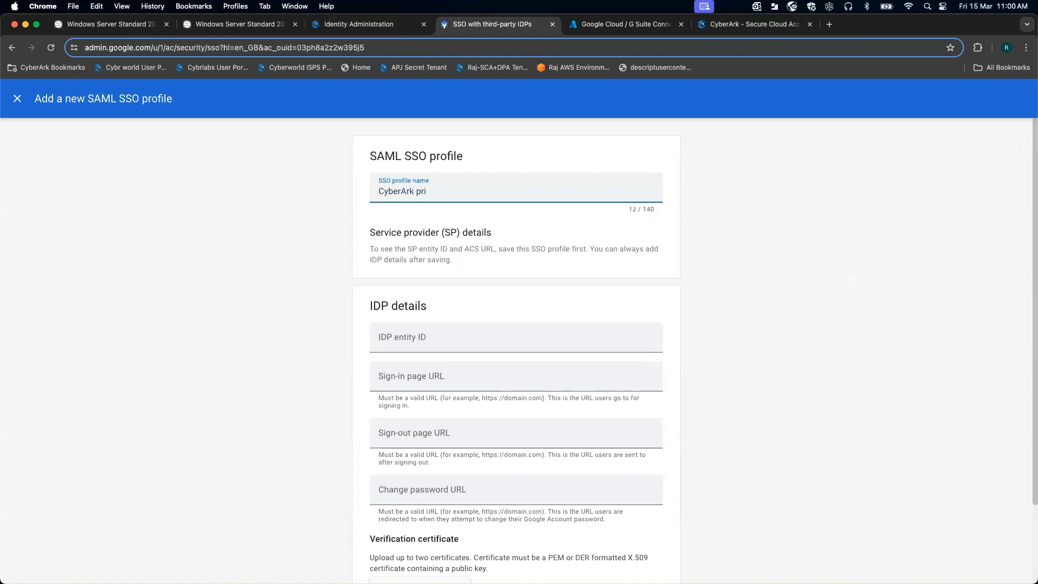
pyautogui.write('lege Access')
# Copy the IdP entity ID and the sign-in page URL from the CyberArk Trust settings into the SSO profile's IDP details
pyautogui.click(523, 331)
pyautogui.scroll(-2, 516, 330)
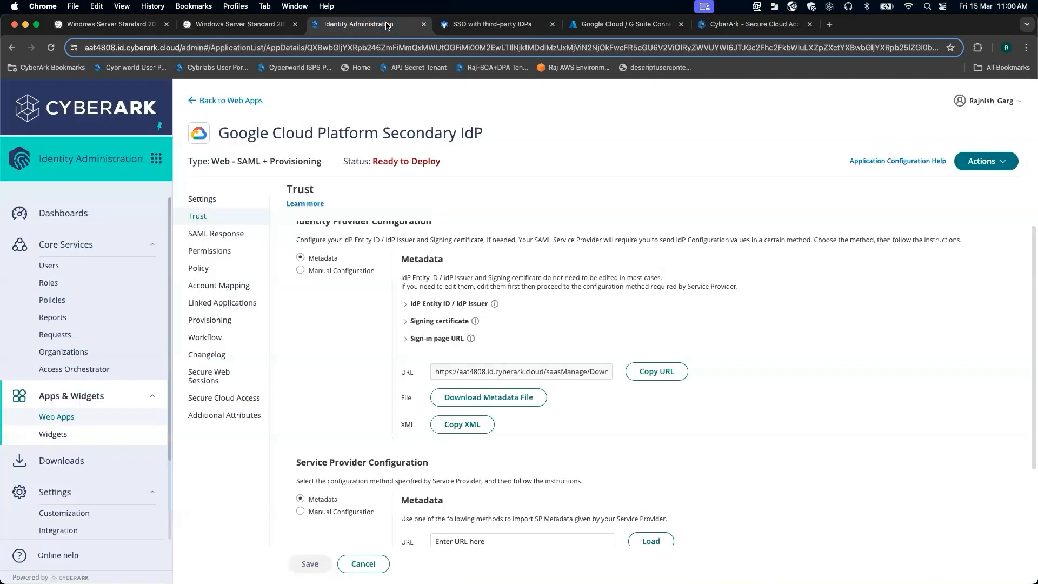
pyautogui.click(390, 25)
pyautogui.click(413, 307)
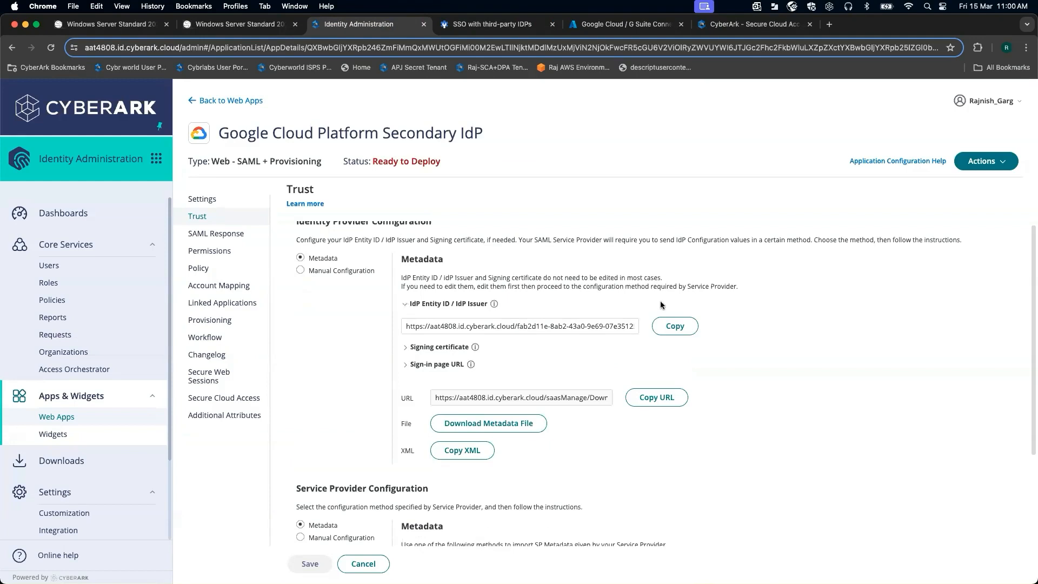
pyautogui.click(672, 326)
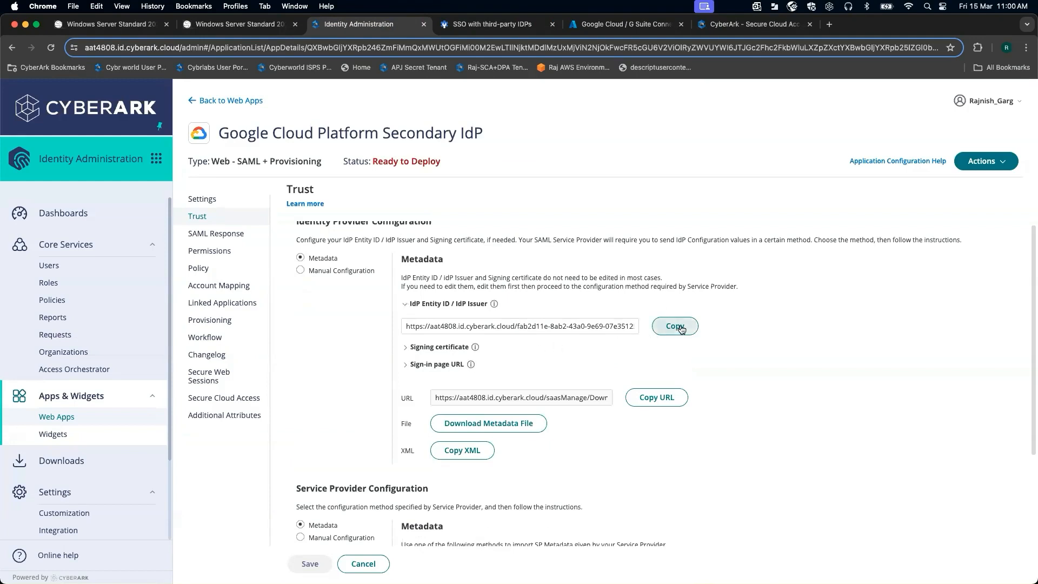
pyautogui.click(481, 24)
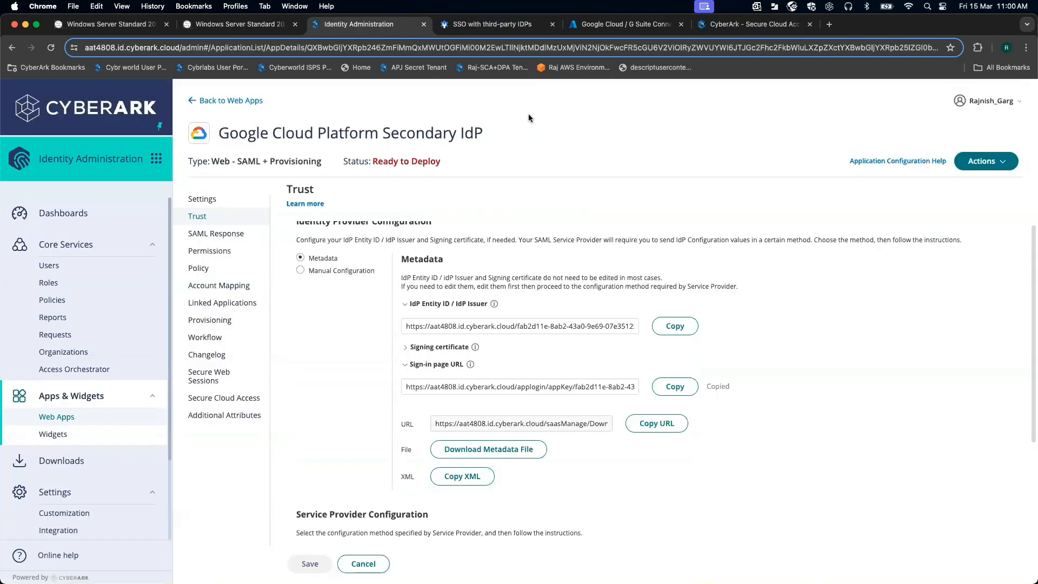
pyautogui.click(489, 25)
pyautogui.press('super+v')
pyautogui.click(424, 329)
pyautogui.press('super+v')
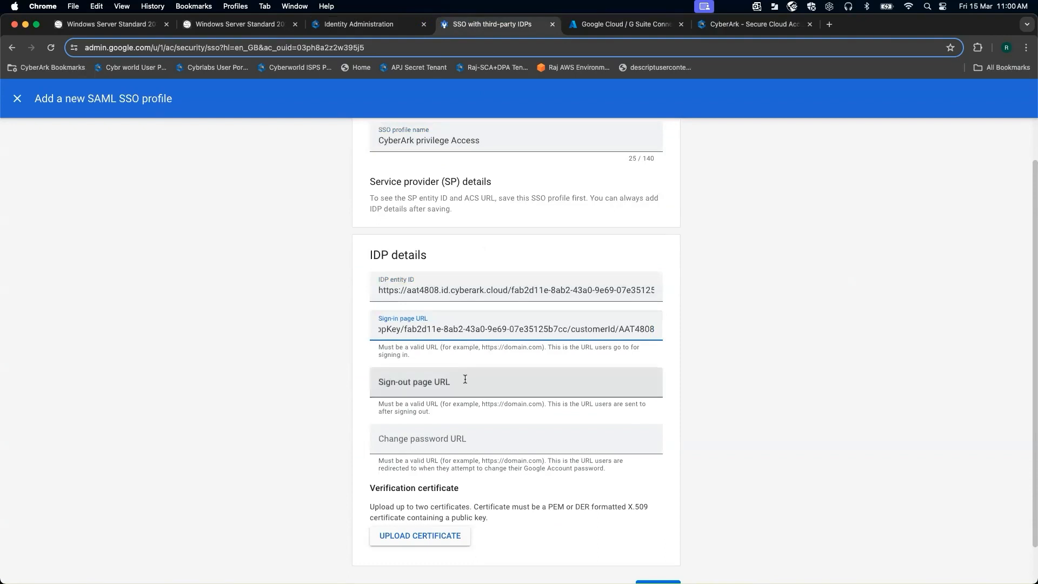
# Paste the copied CyberArk applogin URL as the SSO profile's sign-out page URL
pyautogui.press('super+Tab')
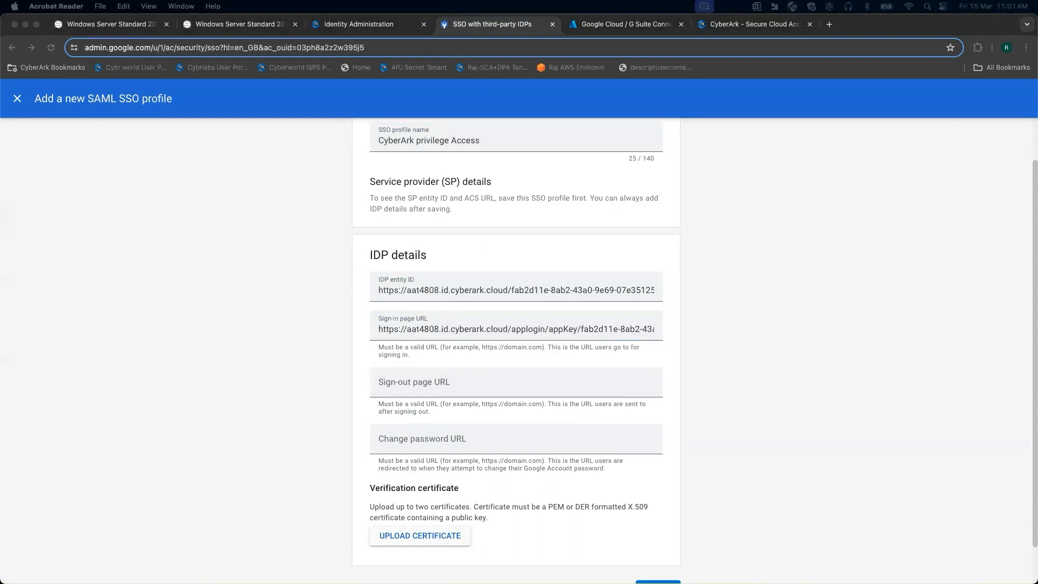
pyautogui.click(432, 380)
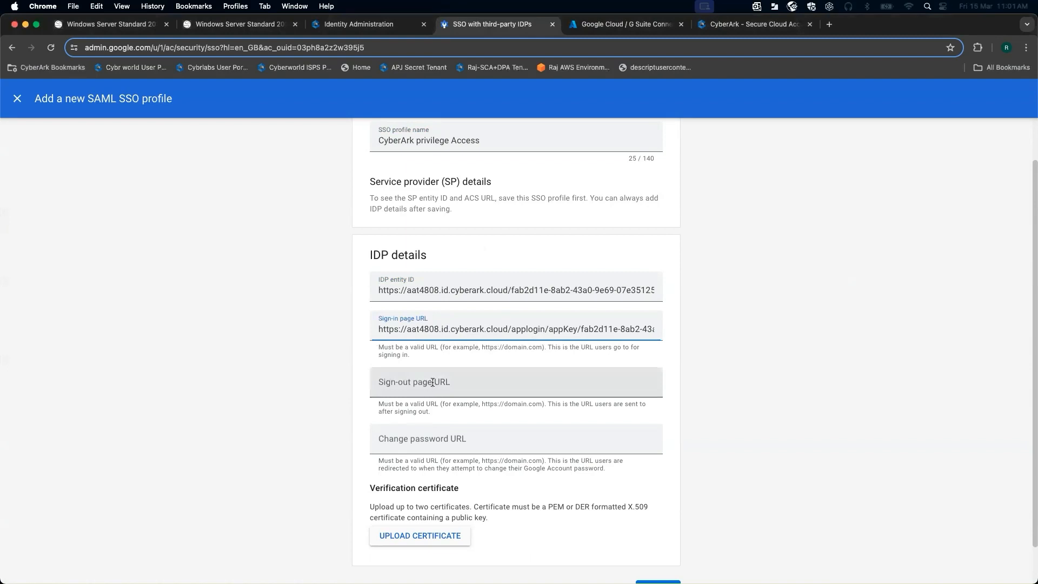
pyautogui.press('super+v')
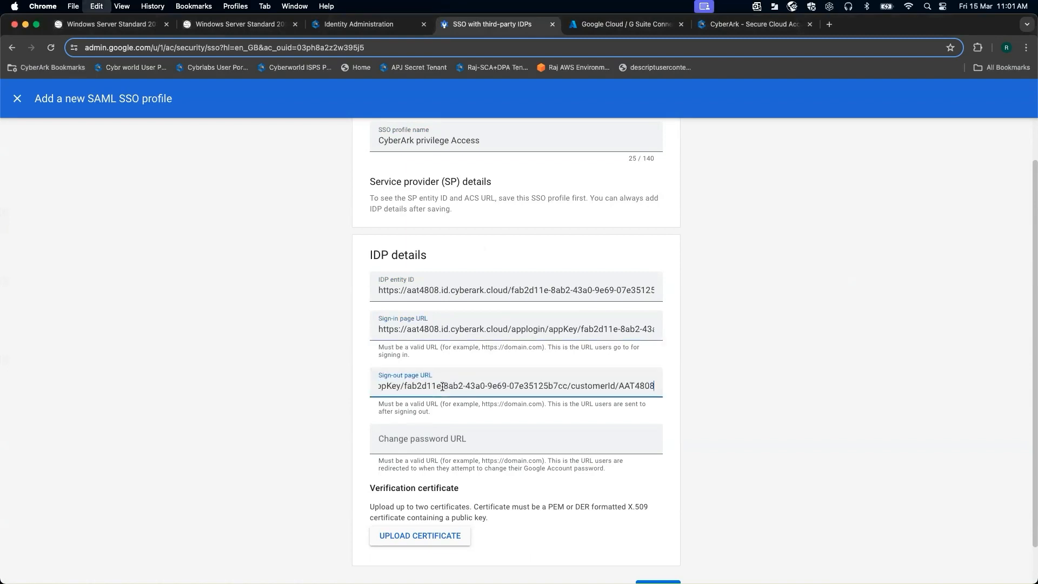
pyautogui.click(735, 374)
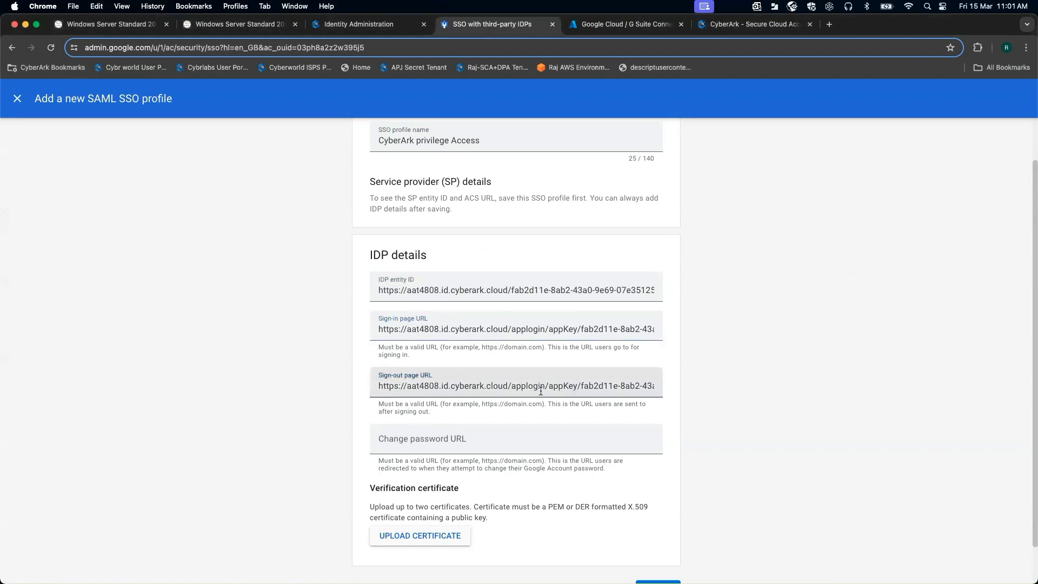
# Set the SSO profile's change password URL to the CyberArk tenant's https address followed by /my
pyautogui.click(408, 440)
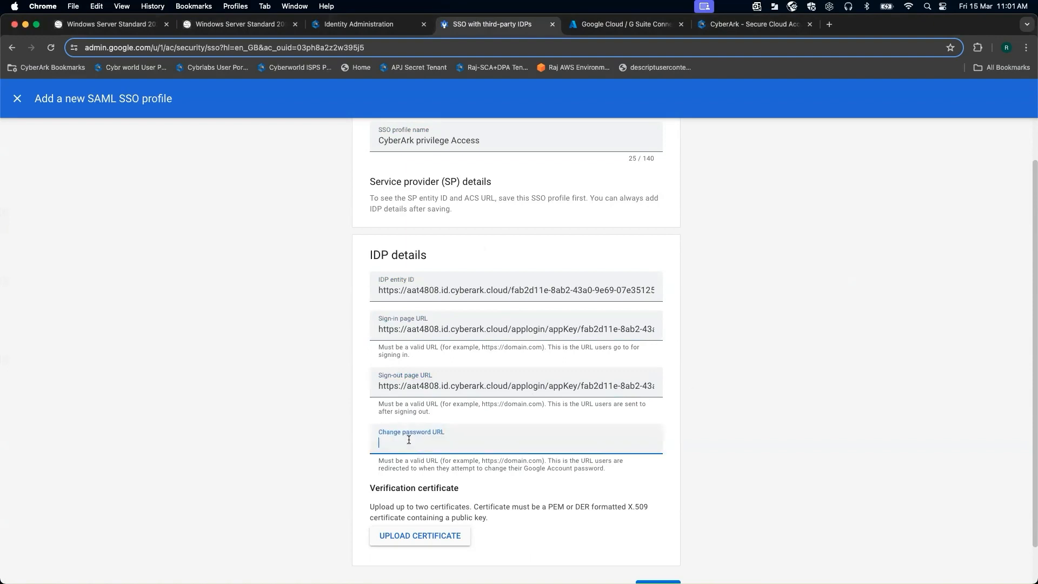
pyautogui.write('https')
pyautogui.write('://')
pyautogui.press('super+c')
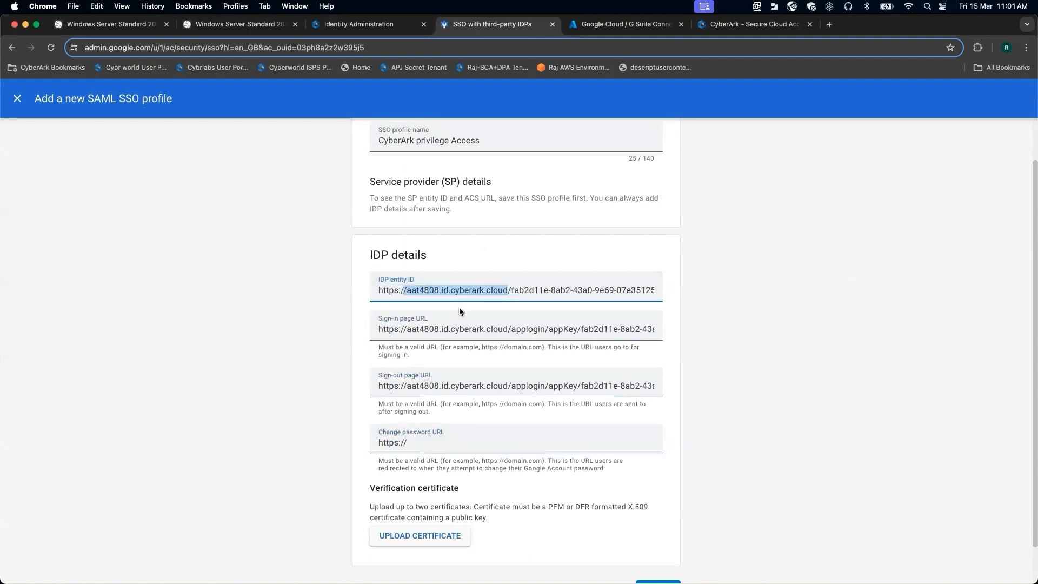
pyautogui.click(420, 444)
pyautogui.press('super+v')
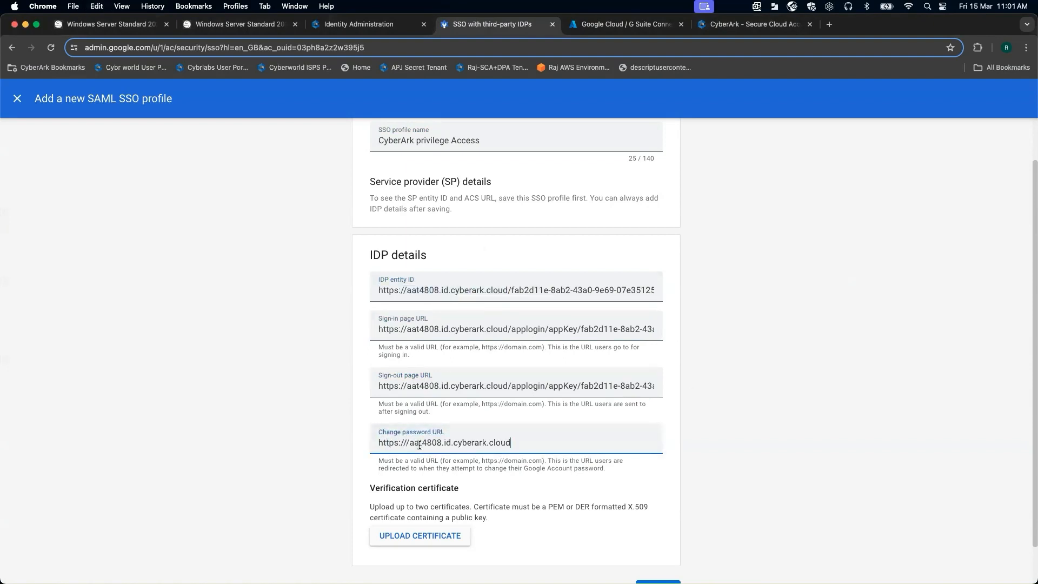
pyautogui.press('BackSpace')
pyautogui.write('/my')
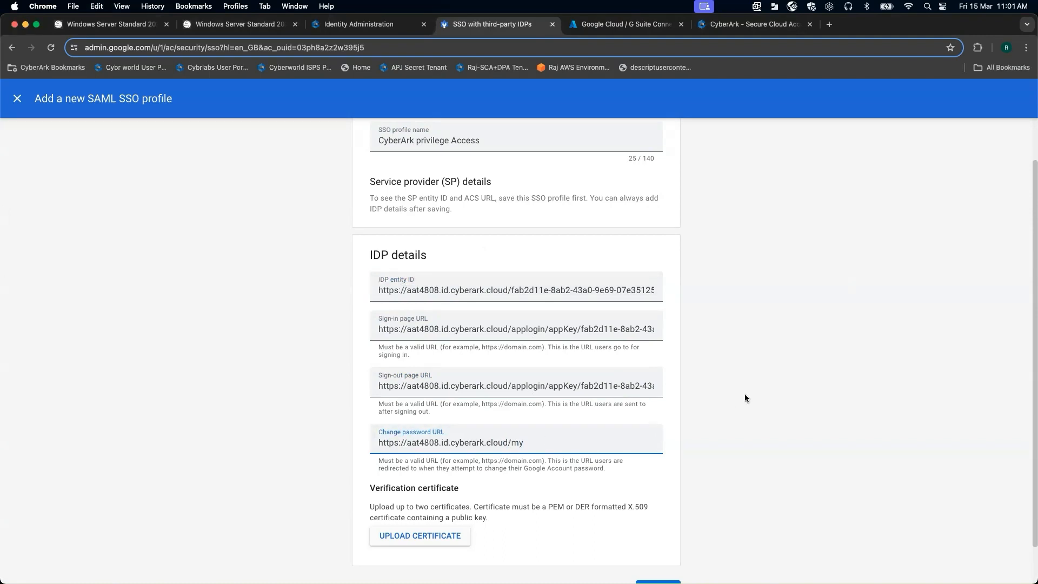
pyautogui.click(744, 393)
pyautogui.scroll(-2, 745, 393)
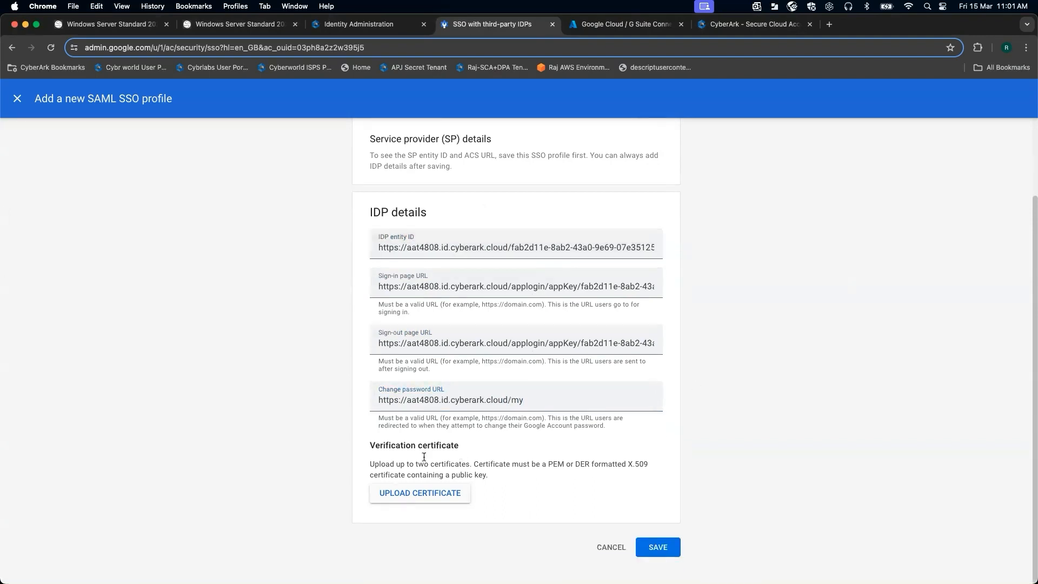
# Download the default SHA256 Application Signing Certificate from the CyberArk app's Trust settings
pyautogui.click(393, 24)
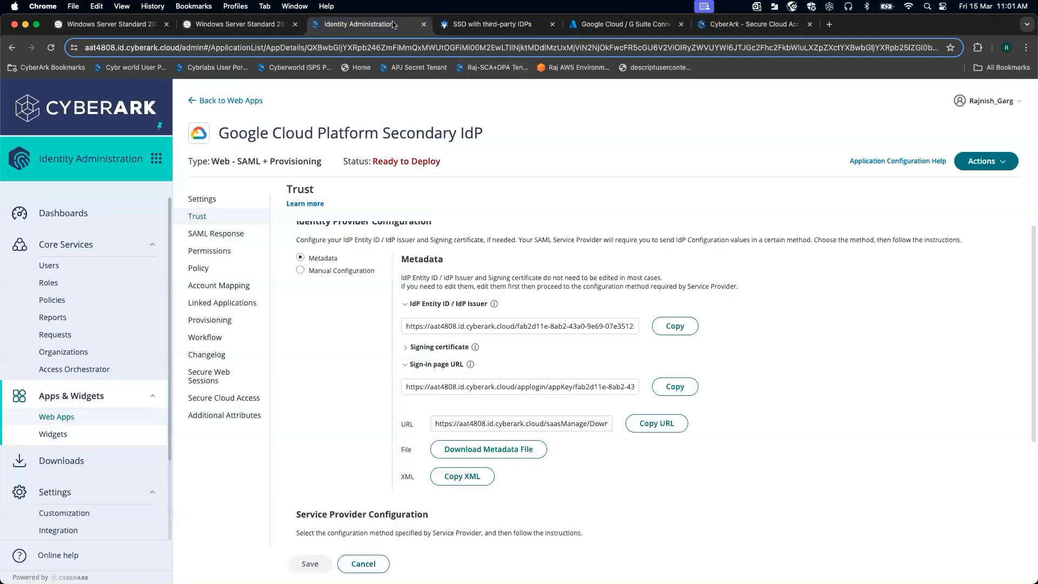
pyautogui.click(408, 347)
pyautogui.click(464, 447)
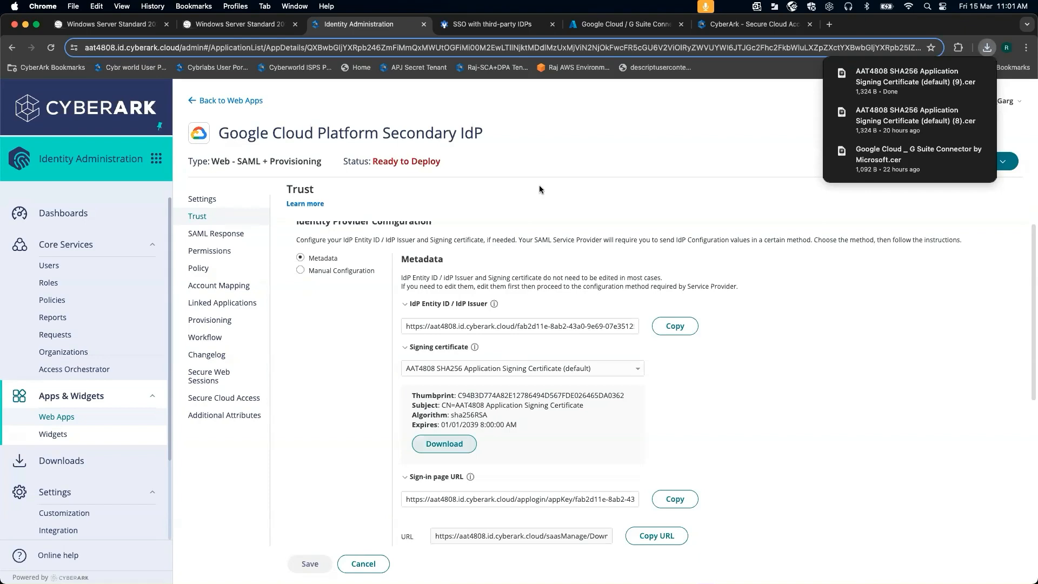
# Upload the downloaded CyberArk signing certificate as the Google SSO profile's verification certificate and save the profile
pyautogui.click(498, 24)
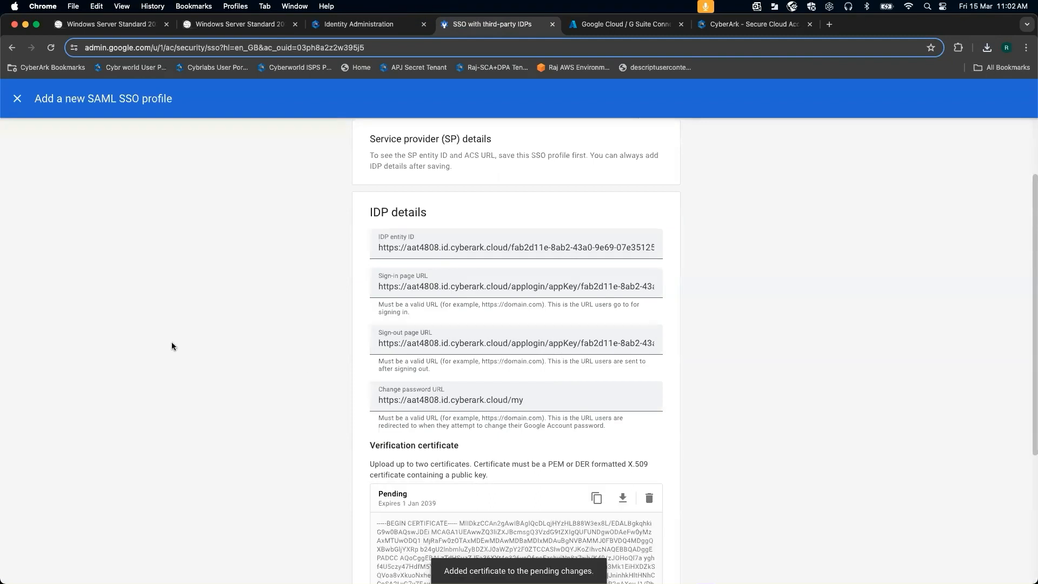
pyautogui.scroll(-3, 804, 395)
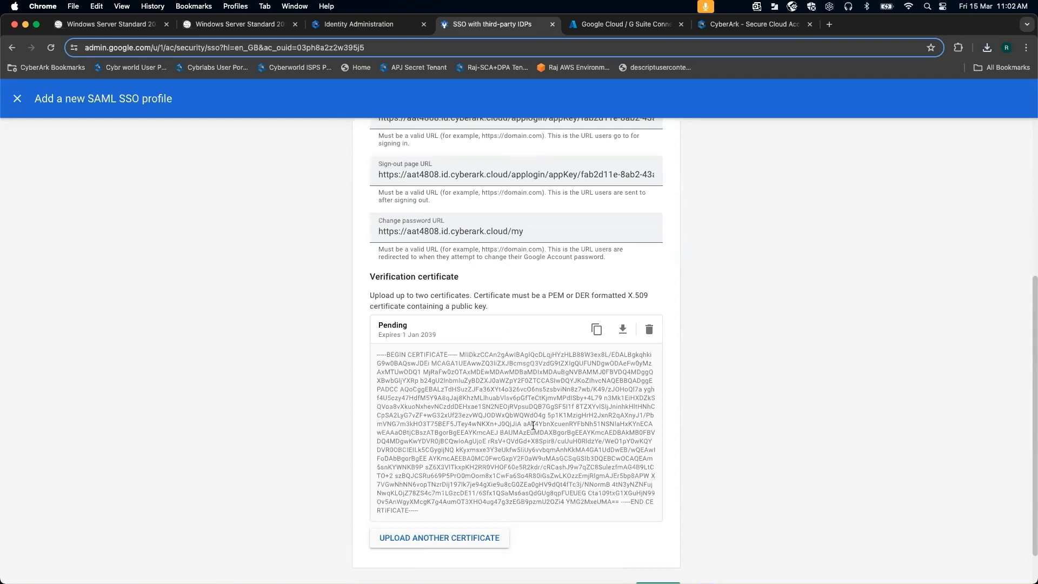
pyautogui.scroll(-1, 556, 424)
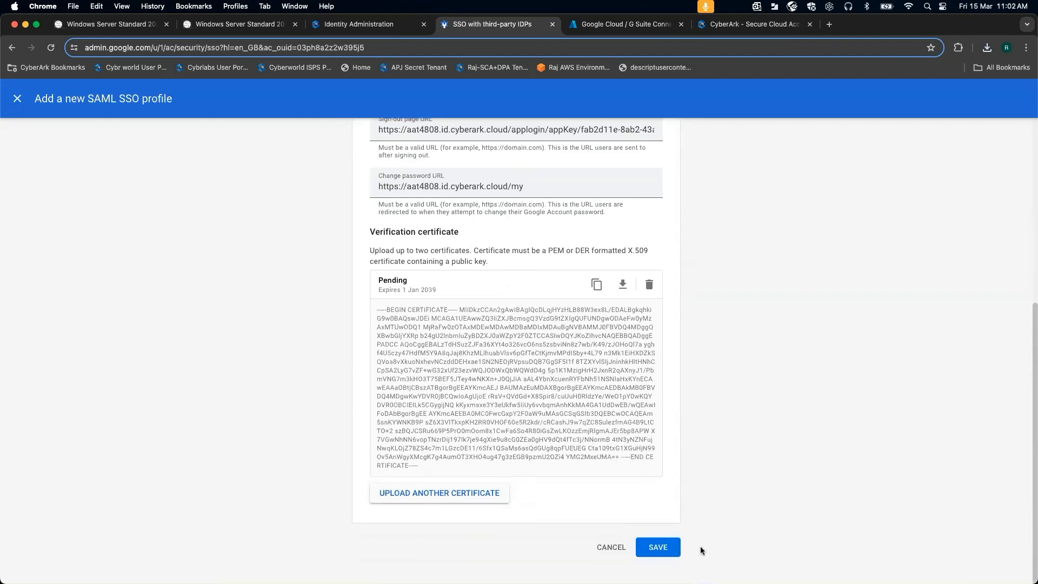
pyautogui.click(674, 546)
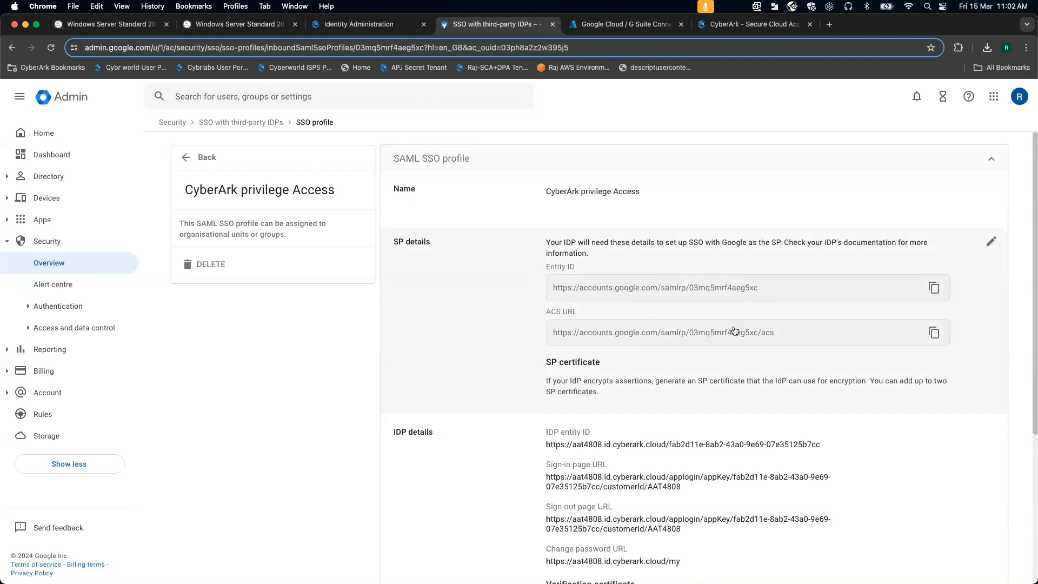
# Switch CyberArk's service provider configuration to Manual Configuration and paste the Google SSO profile's entity ID as the SP Entity ID
pyautogui.click(934, 292)
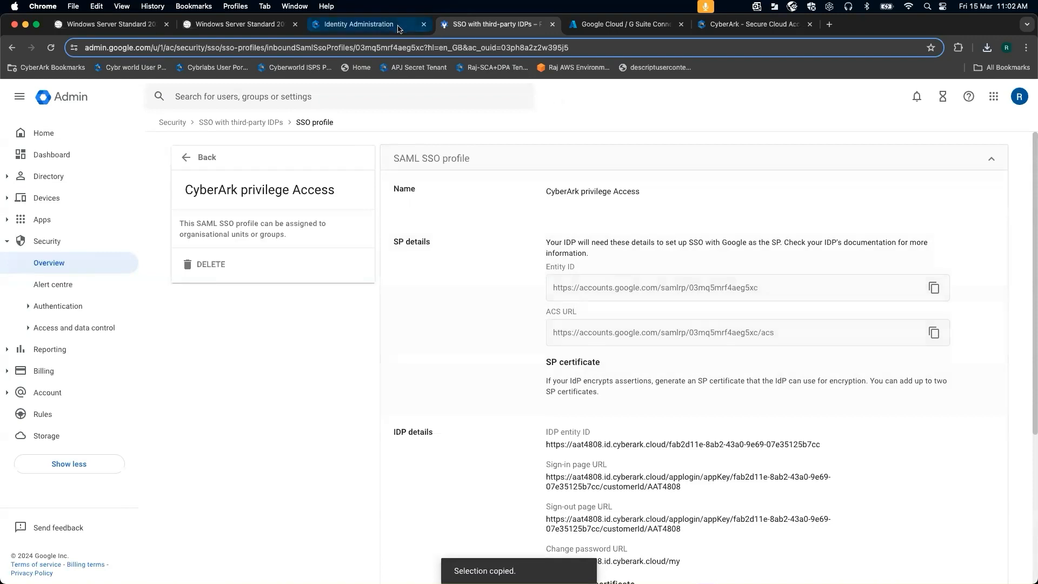
pyautogui.click(360, 24)
pyautogui.scroll(-5, 348, 383)
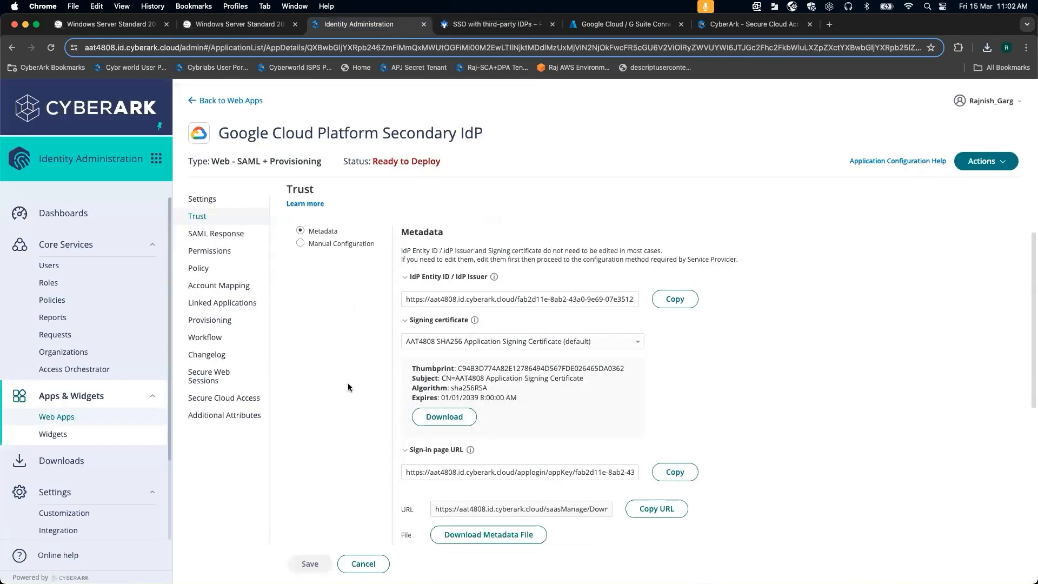
pyautogui.click(300, 409)
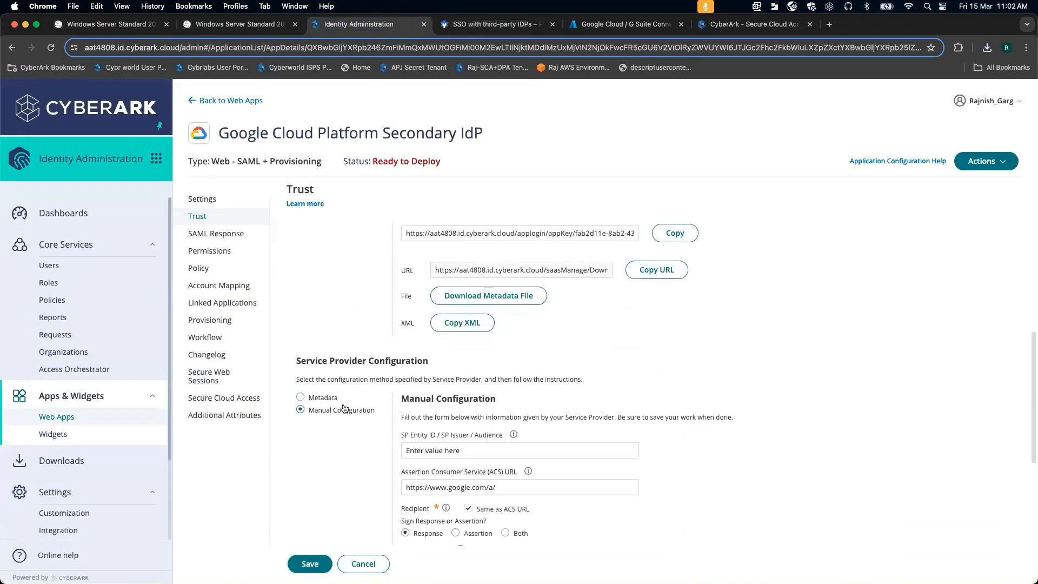
pyautogui.scroll(-3, 557, 388)
pyautogui.scroll(2, 559, 393)
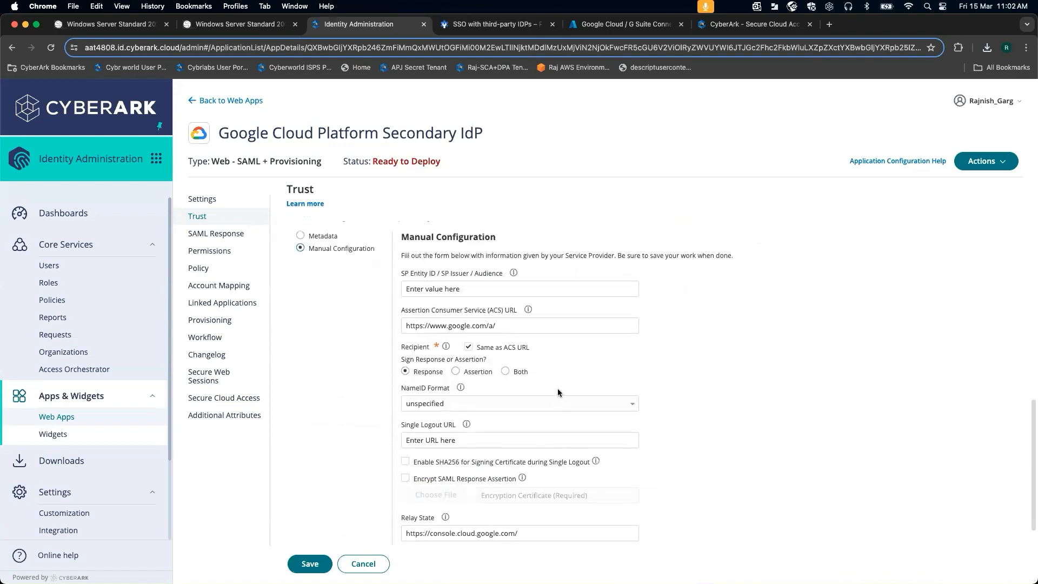
pyautogui.click(476, 359)
pyautogui.press('super+v')
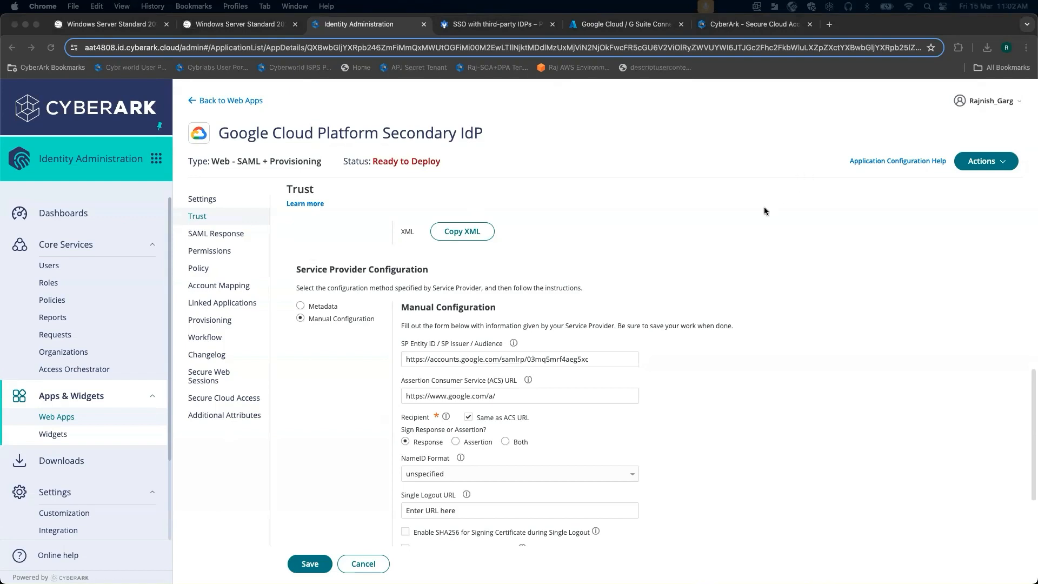
# Replace CyberArk's Assertion Consumer Service URL with the ACS URL copied from the Google SSO profile, and save the Trust settings
pyautogui.click(609, 30)
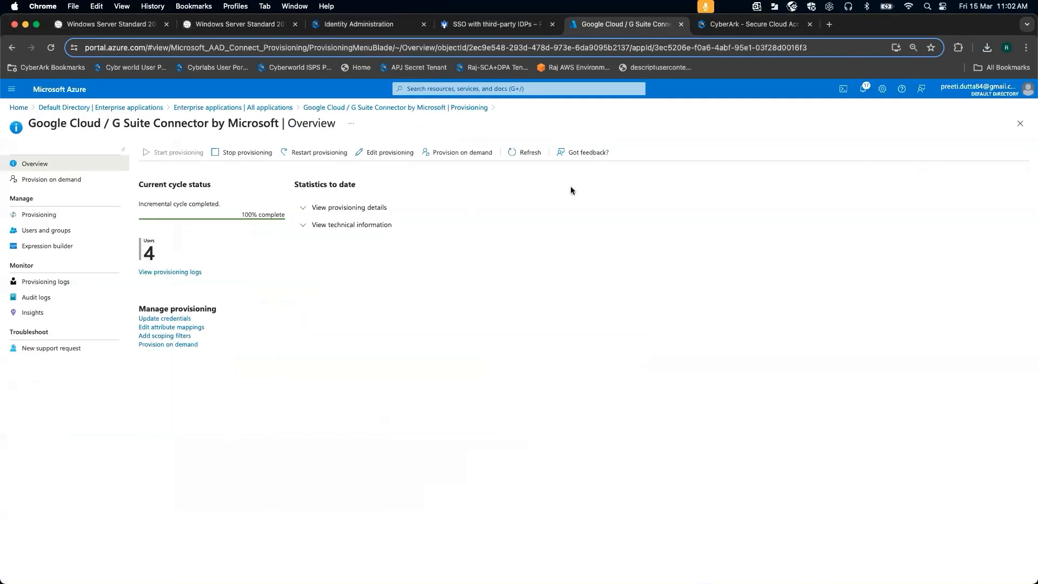
pyautogui.click(515, 31)
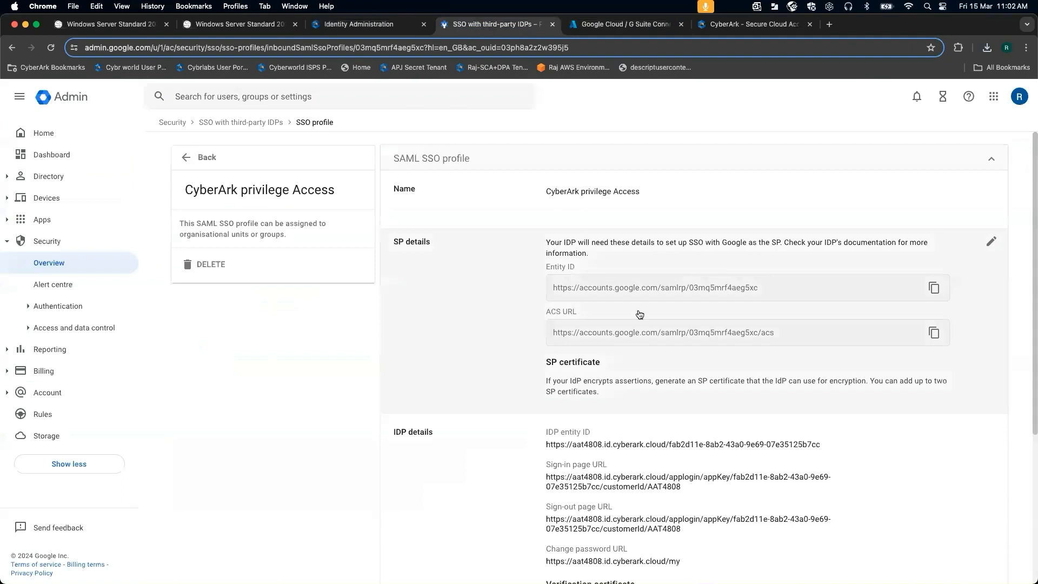
pyautogui.click(933, 333)
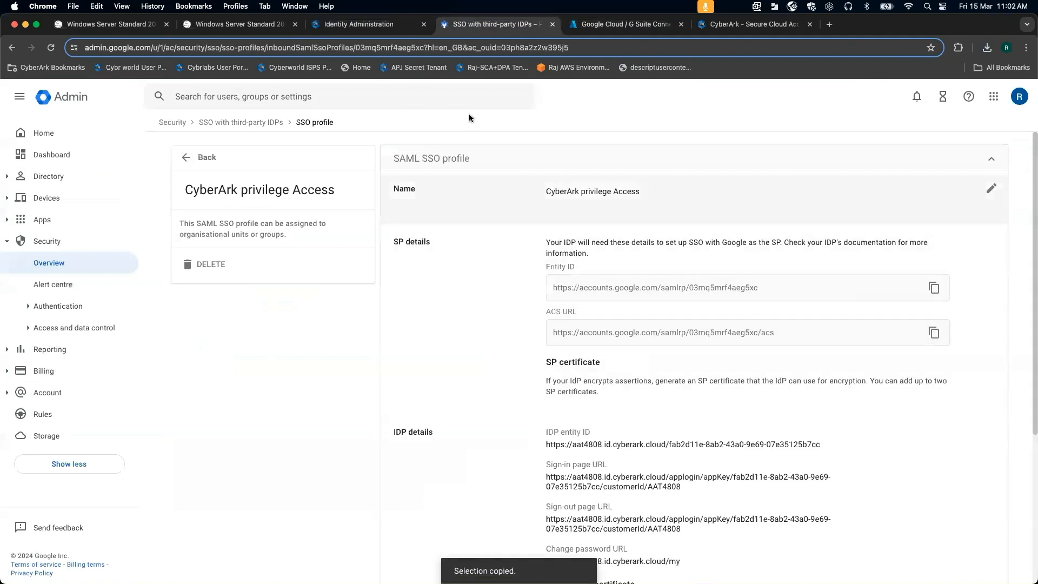
pyautogui.click(354, 24)
pyautogui.moveTo(520, 395); pyautogui.dragTo(330, 387)
pyautogui.press('super+v')
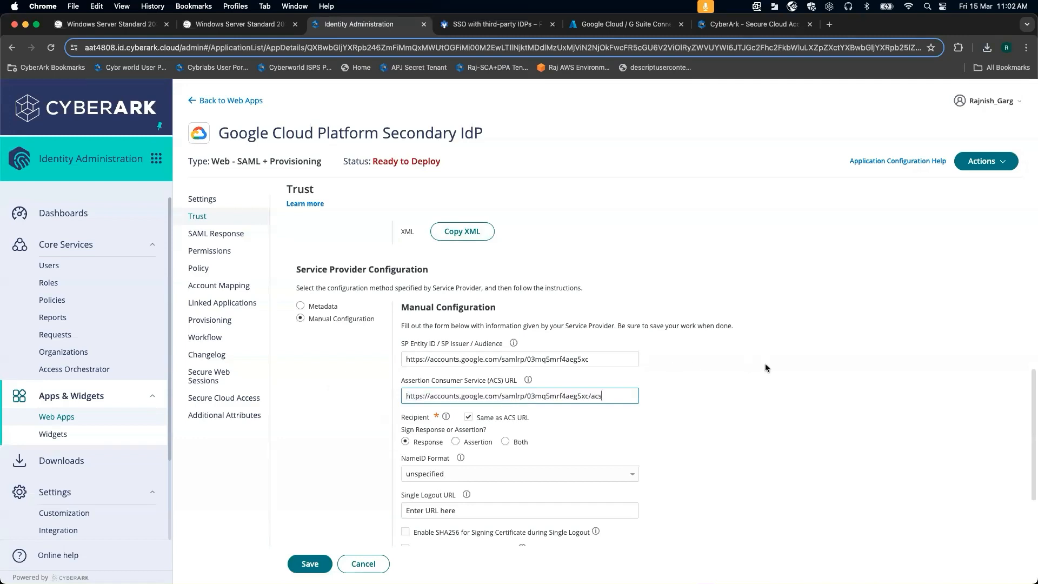
pyautogui.scroll(-2, 764, 363)
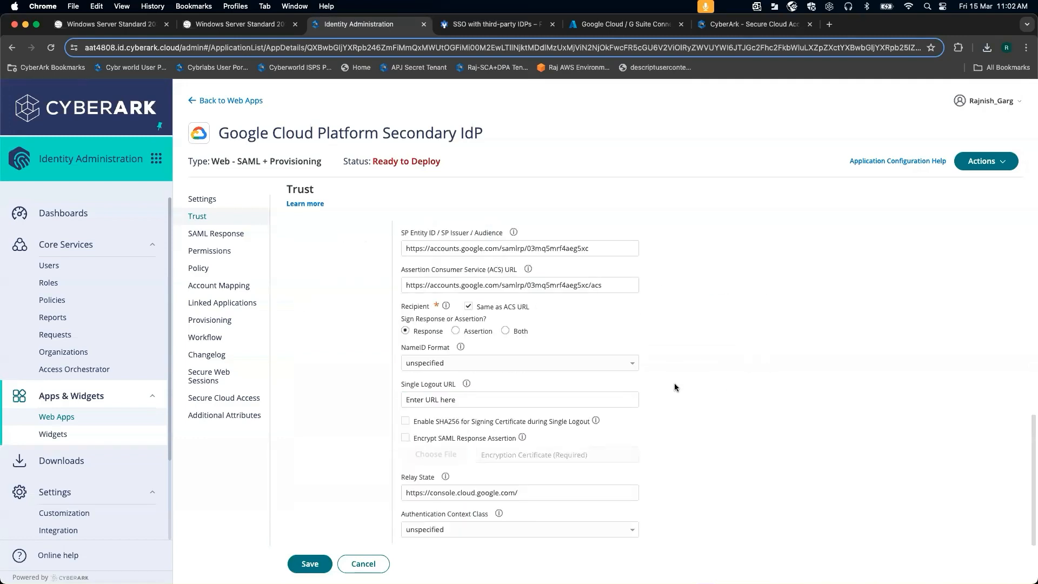
pyautogui.click(308, 564)
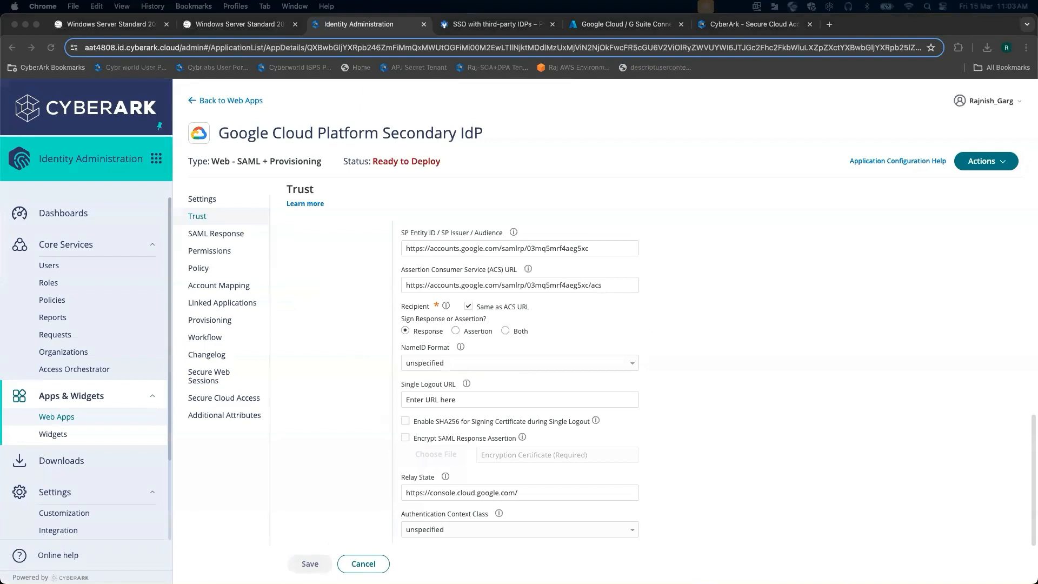
pyautogui.click(340, 312)
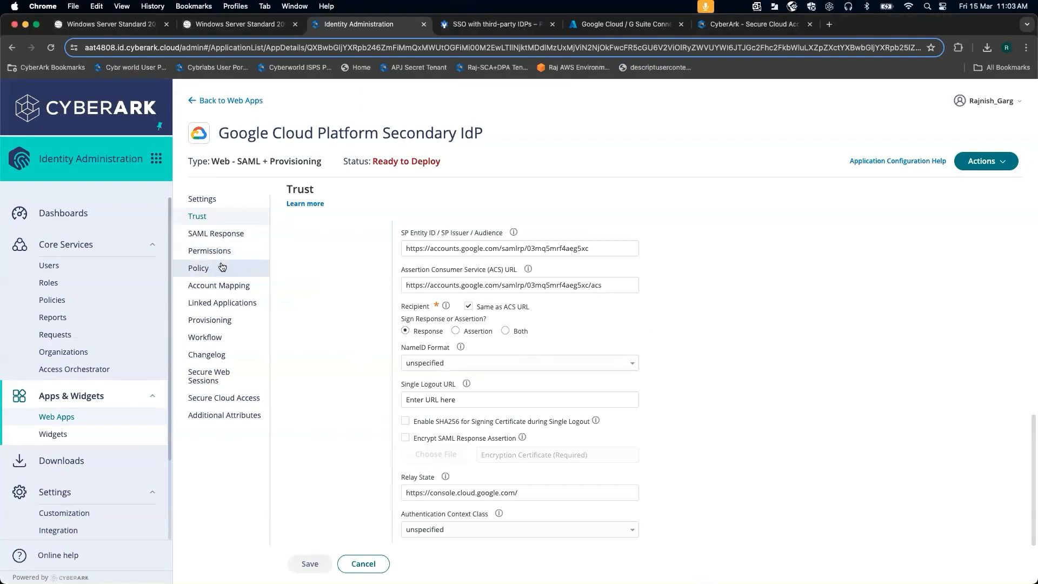
# Replace the SAML Response script with setIssuer(Issuer); setSubjectName(UserIdentifier); setHttpDestination(ServiceUrl); and save it
pyautogui.click(224, 235)
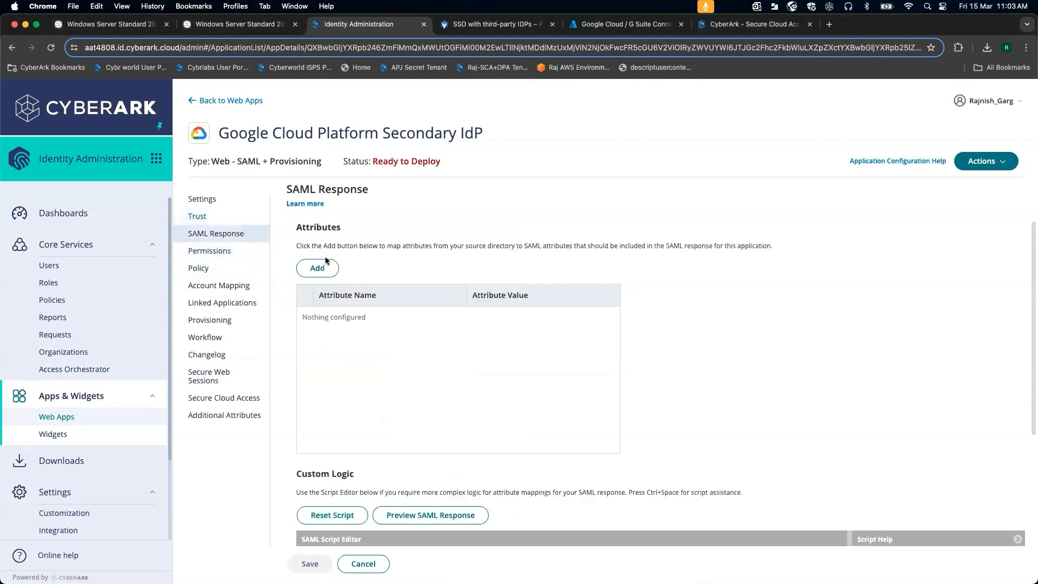
pyautogui.scroll(-3, 349, 363)
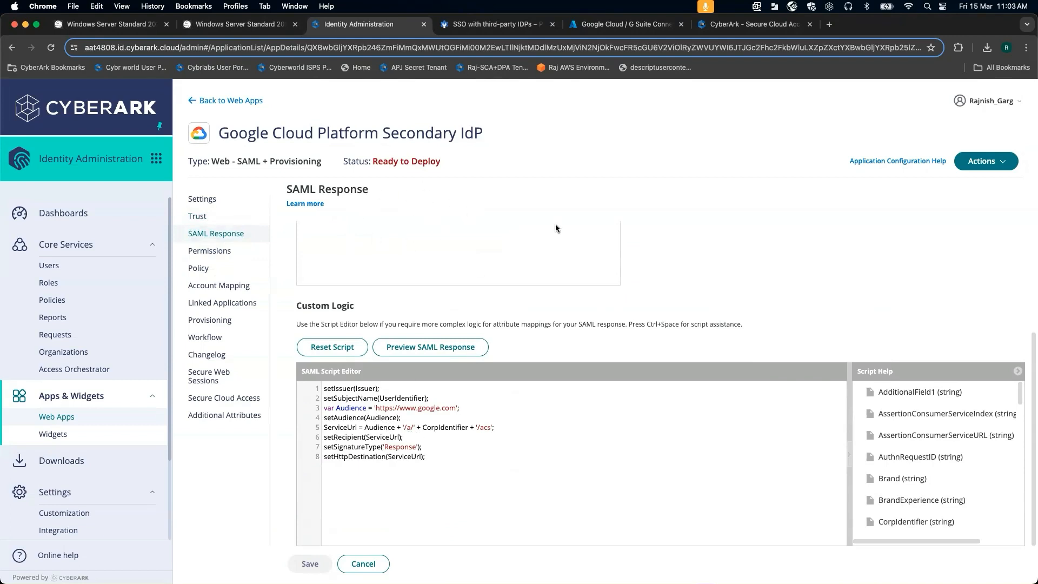
pyautogui.moveTo(441, 457); pyautogui.dragTo(326, 382)
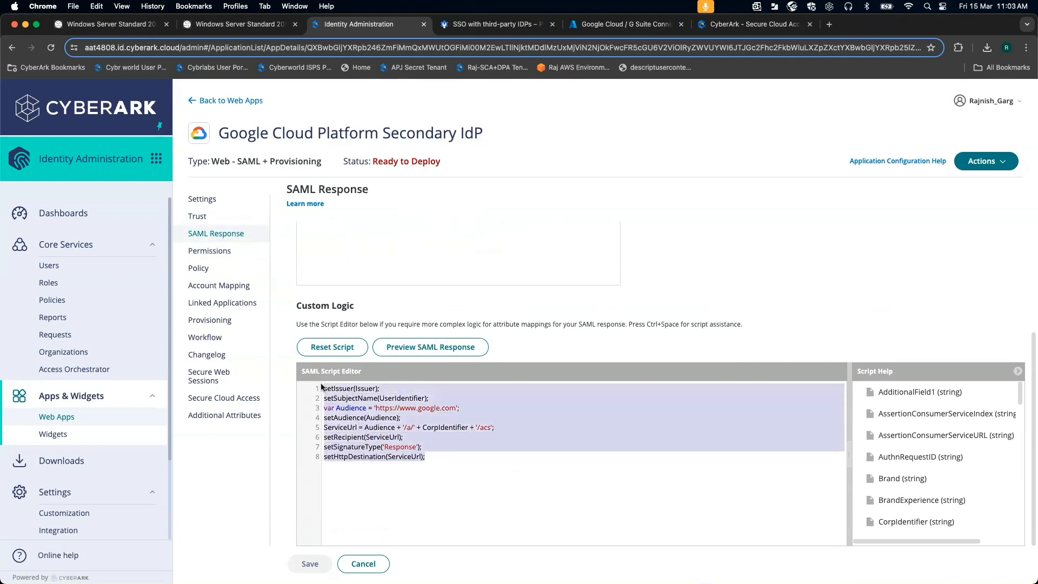
pyautogui.press('BackSpace')
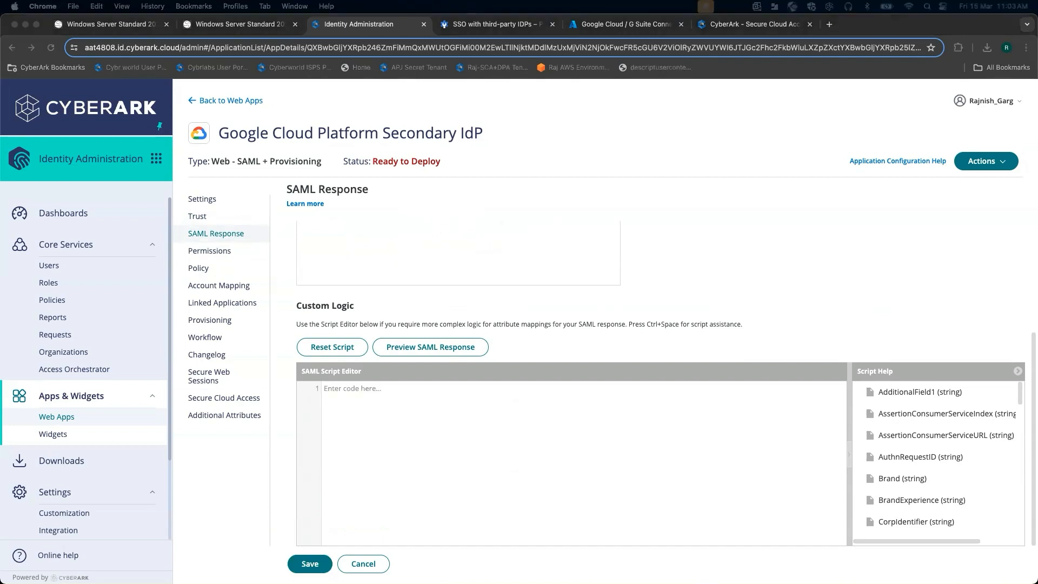
pyautogui.click(371, 401)
pyautogui.press('super+v')
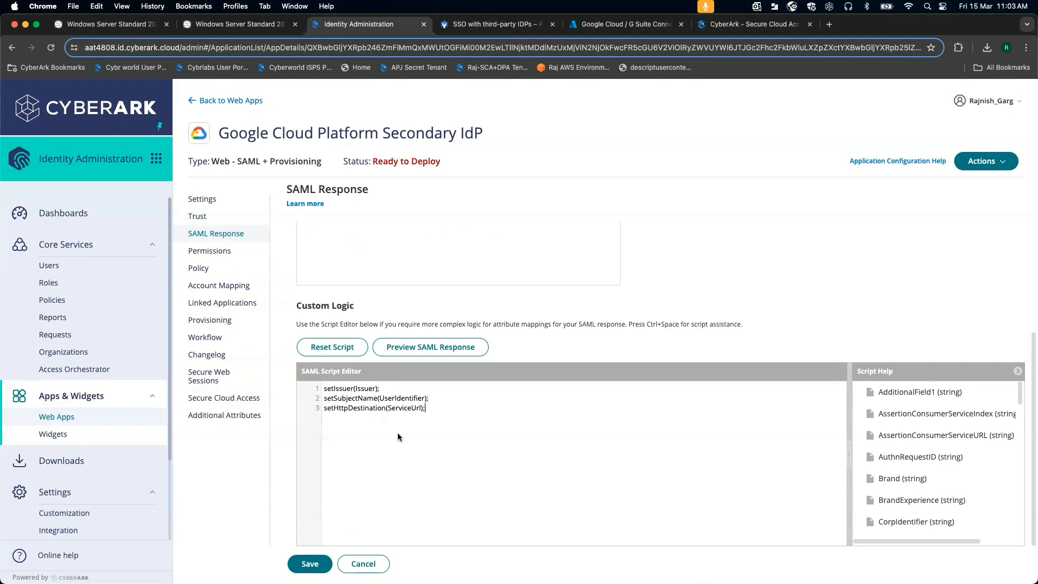
pyautogui.click(310, 563)
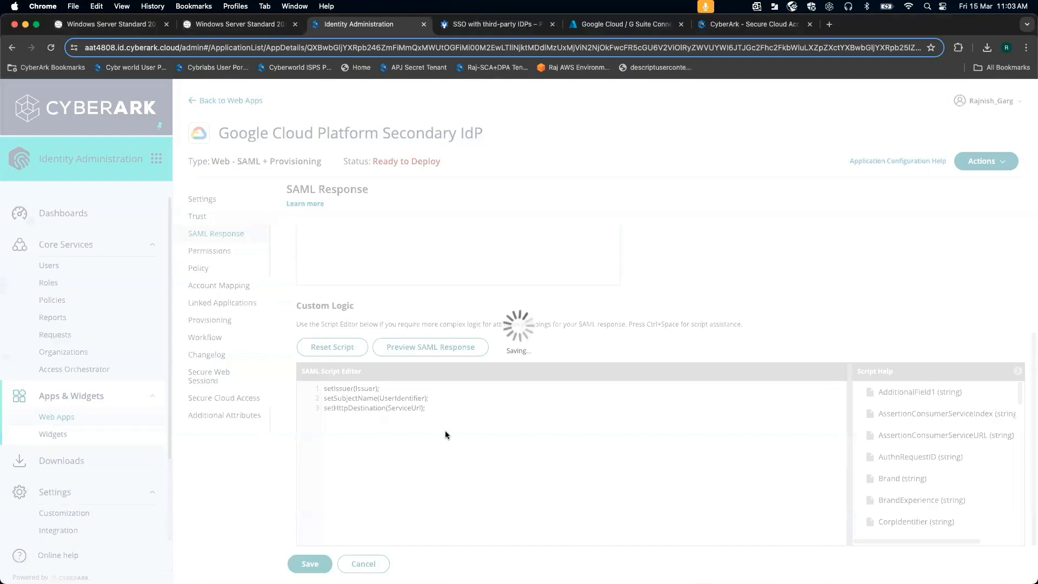
# Add the AWScloud group to the Google Cloud Platform Secondary IdP application's permissions, also grant it View, and save
pyautogui.click(231, 325)
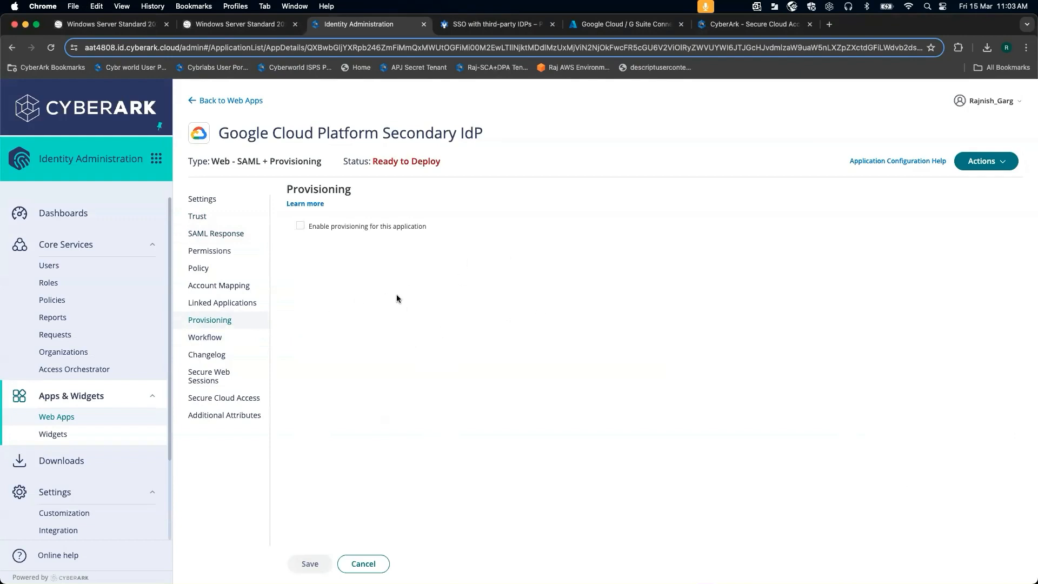
pyautogui.click(231, 254)
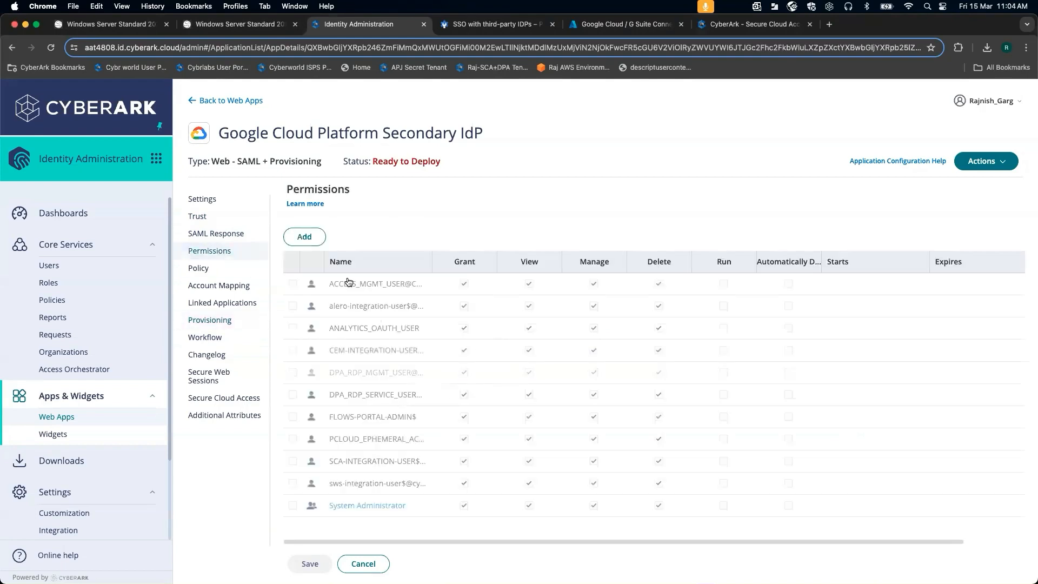
pyautogui.click(304, 236)
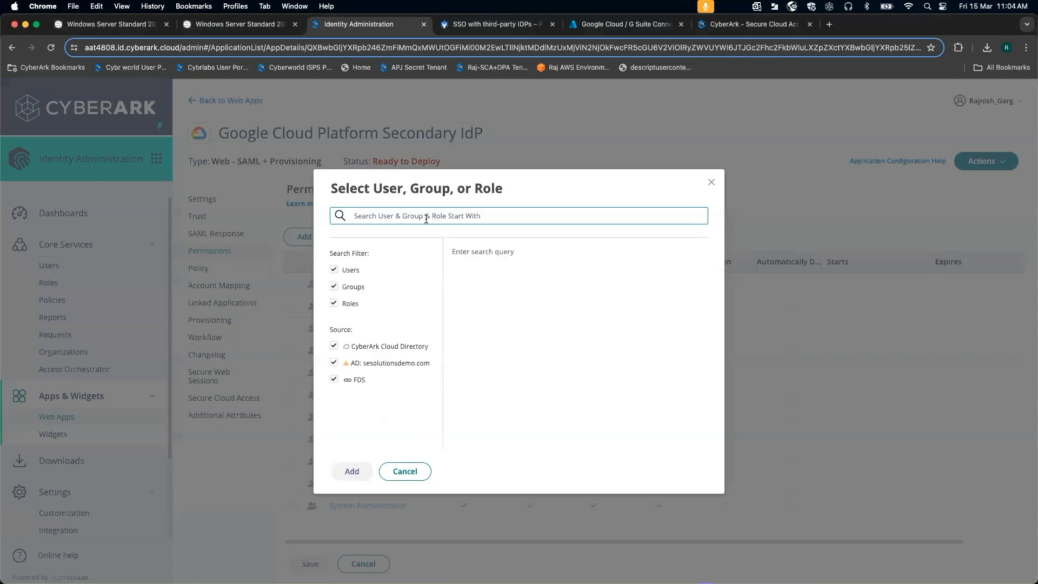
pyautogui.write('awscloud')
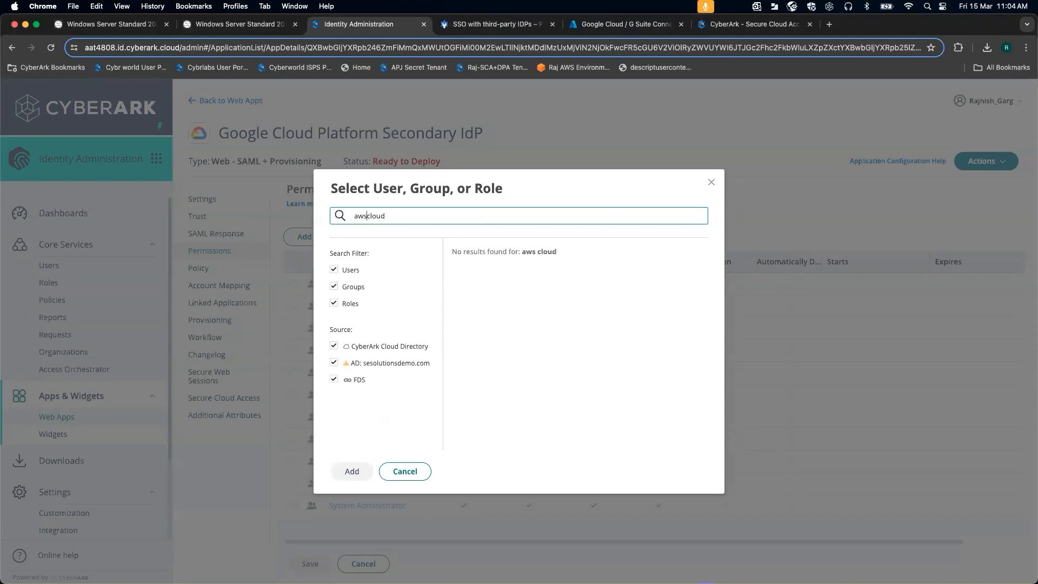
pyautogui.click(426, 217)
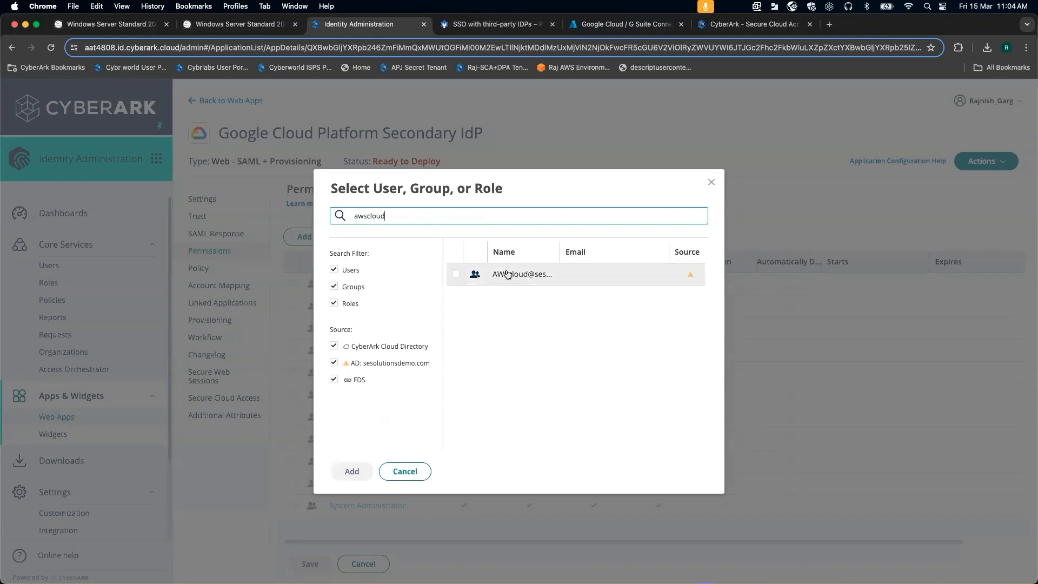
pyautogui.click(456, 274)
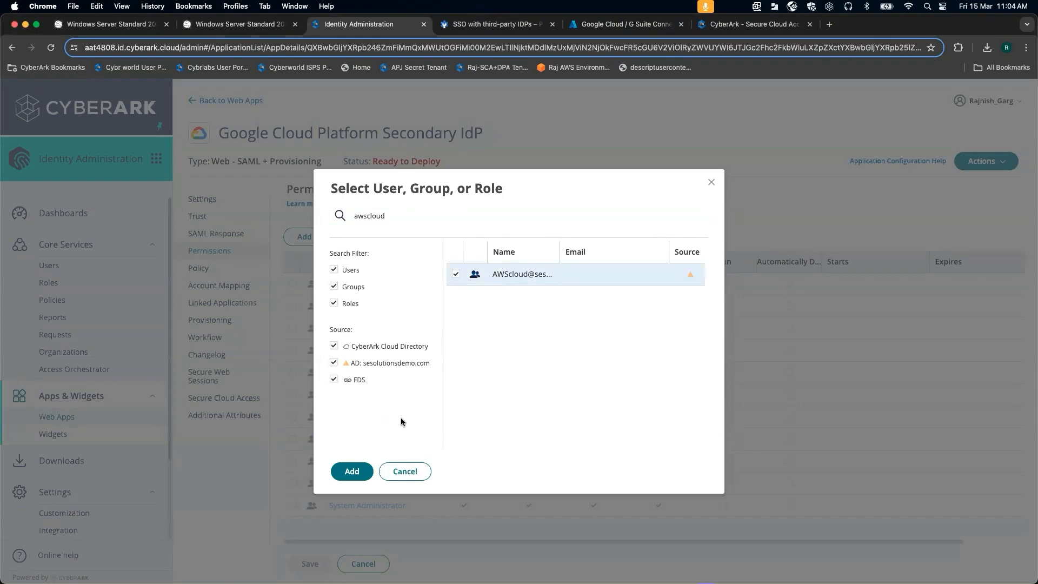
pyautogui.click(352, 470)
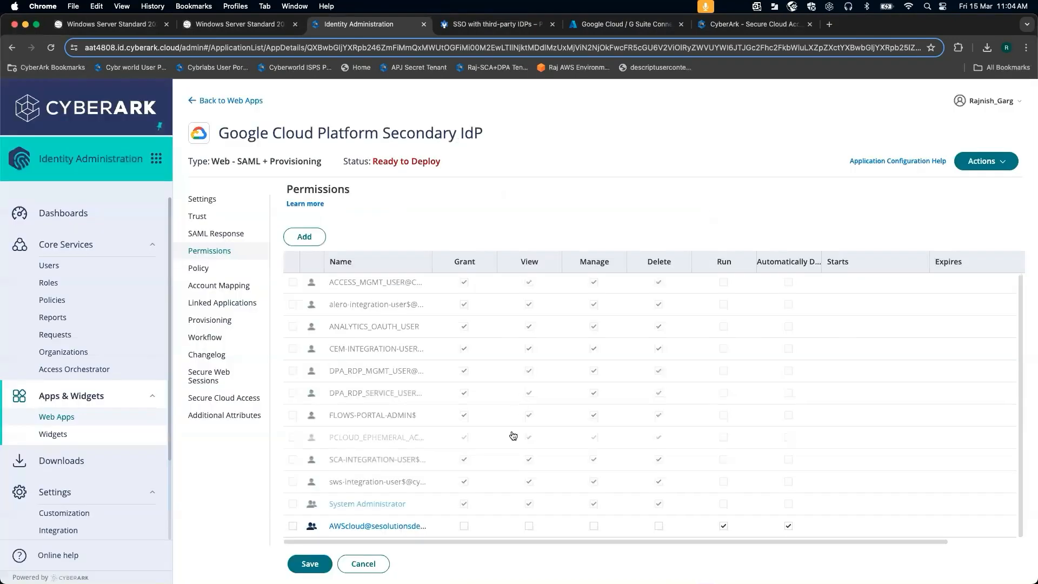
pyautogui.click(528, 526)
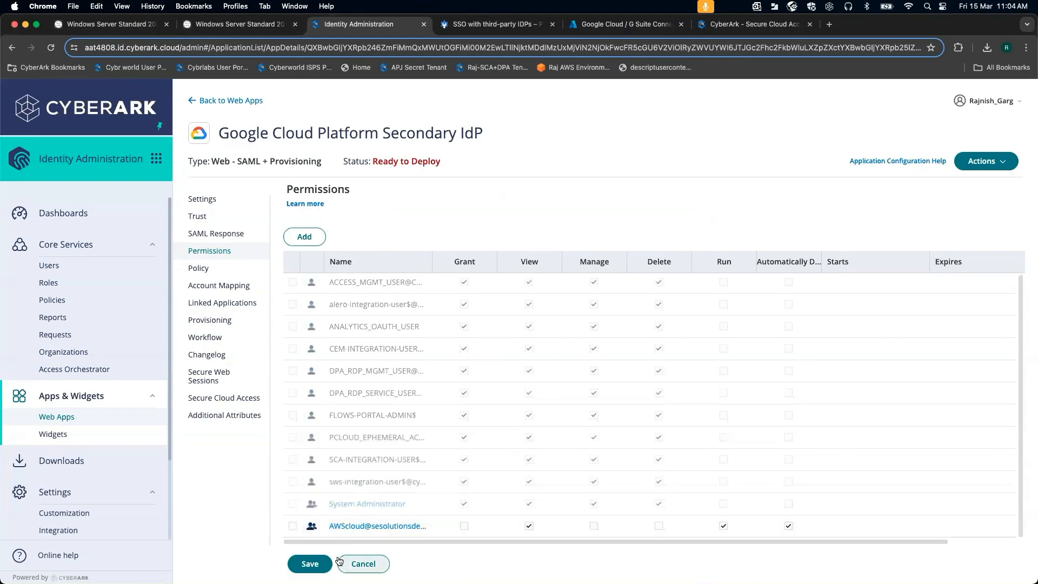
pyautogui.click(310, 564)
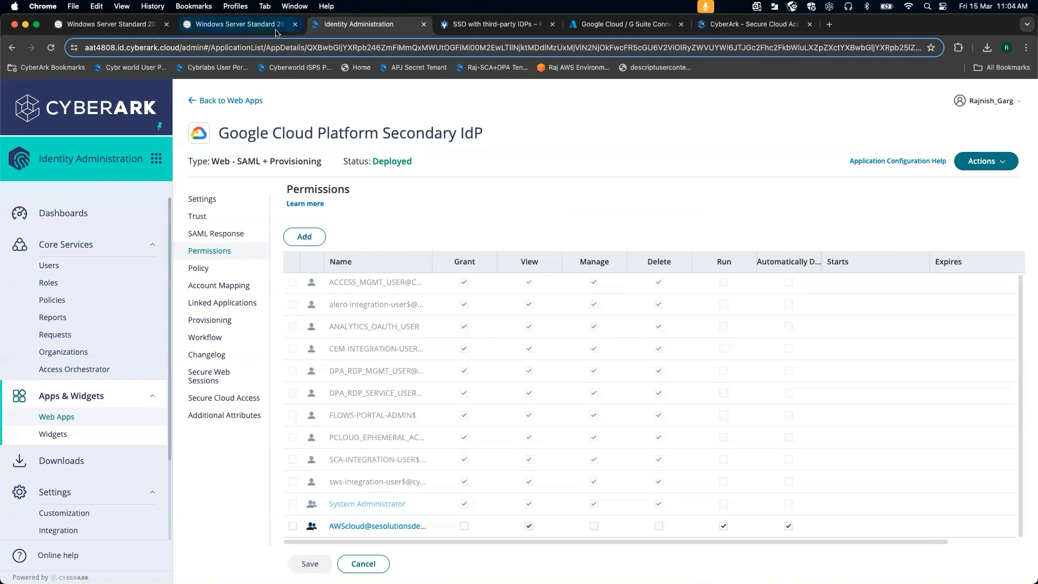
# Switch to the Windows Server session, reload the CyberArk User Portal, and test launching Google Cloud Platform Secondary IdP
pyautogui.click(238, 24)
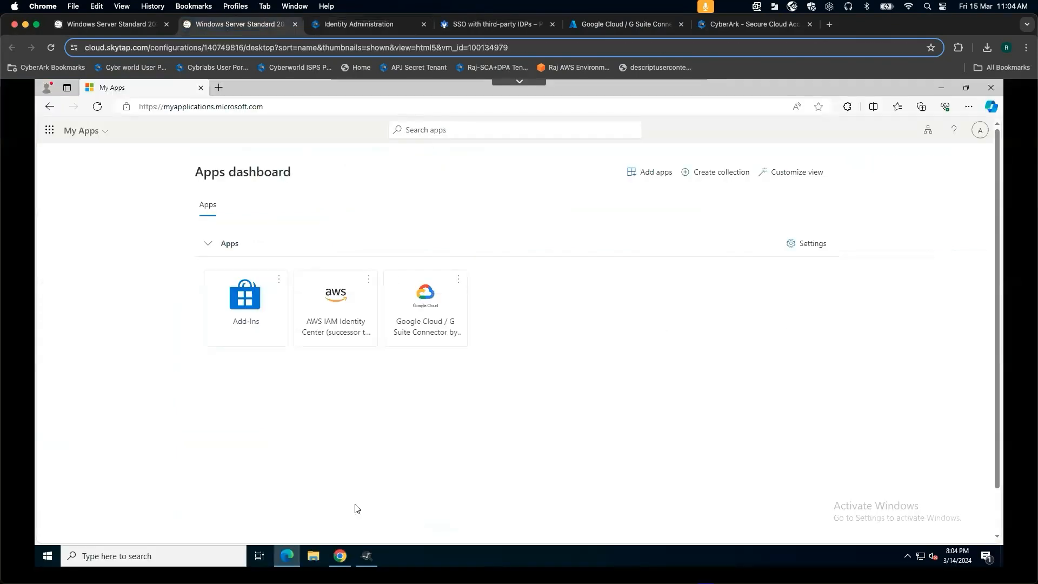
pyautogui.click(365, 554)
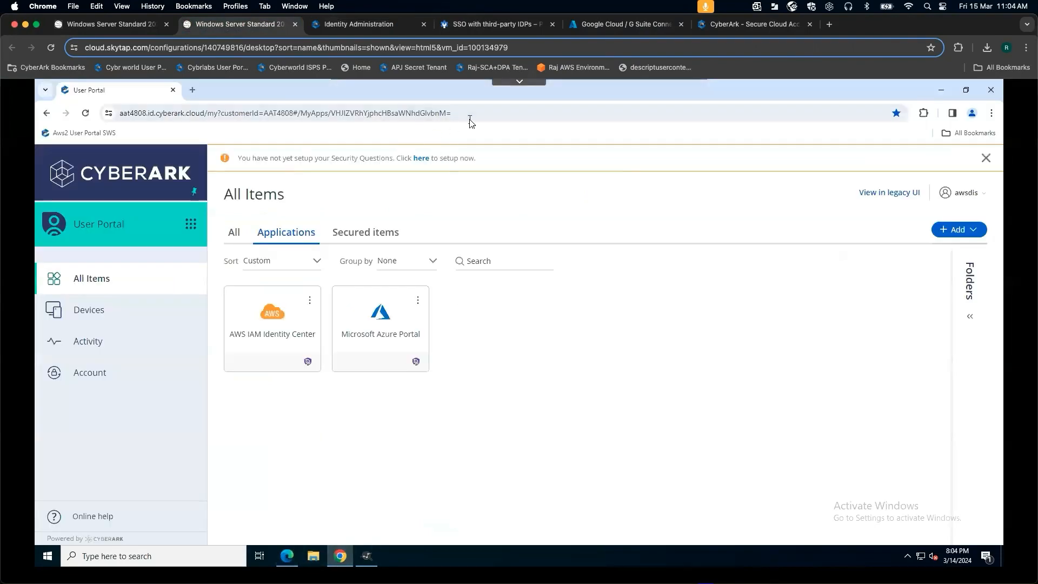
pyautogui.click(484, 114)
pyautogui.click(484, 116)
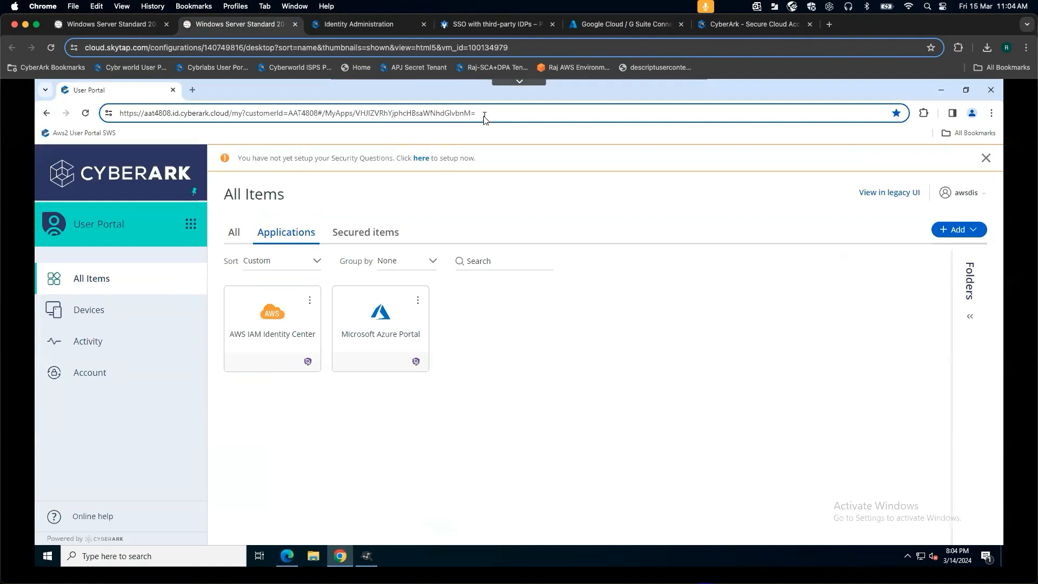
pyautogui.press('Return')
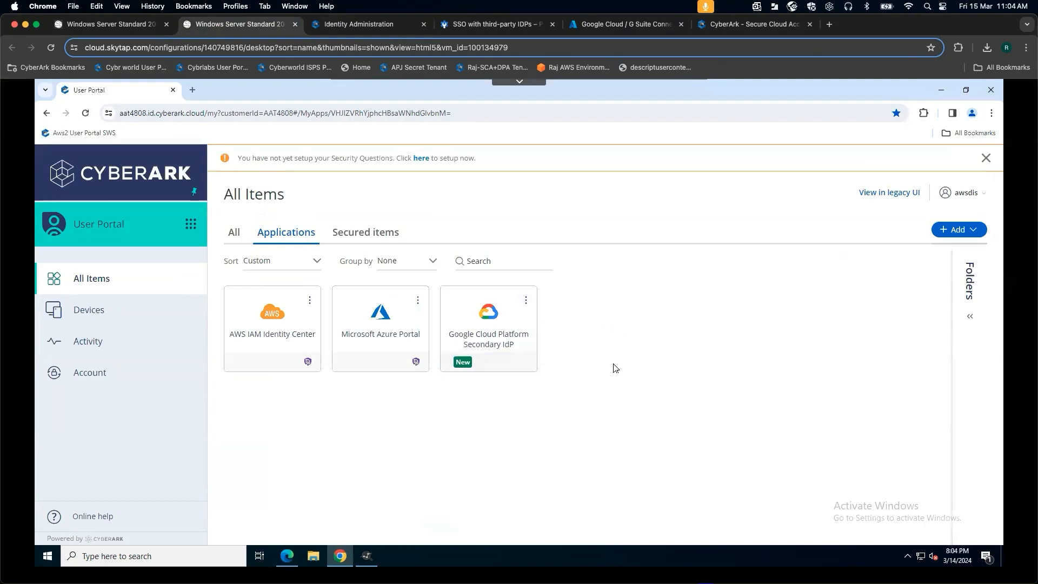
pyautogui.click(500, 324)
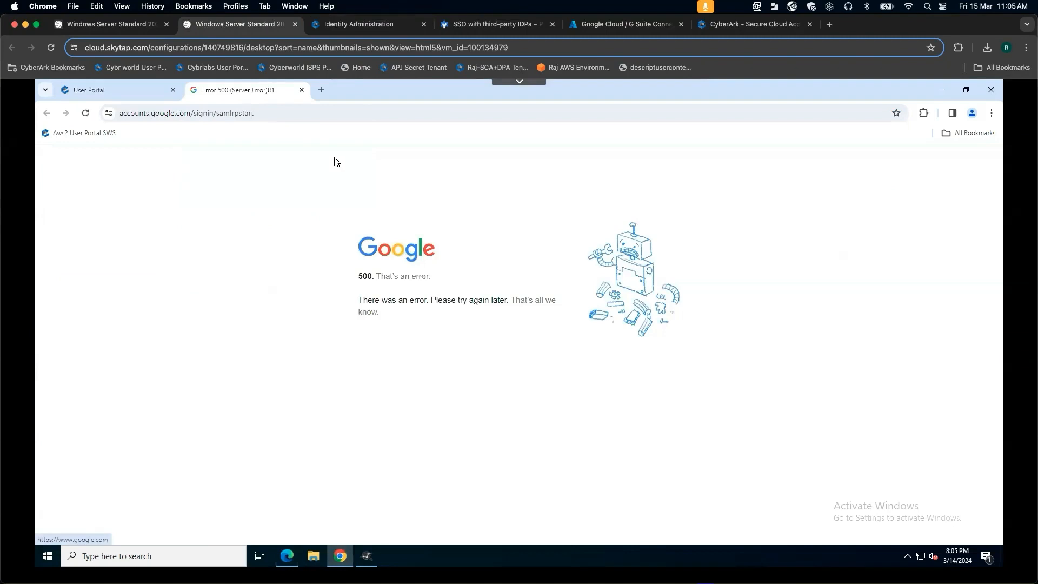
pyautogui.click(302, 90)
# Switch to the Google Admin console, verify the account with its password, and open the directory's user list
pyautogui.click(497, 23)
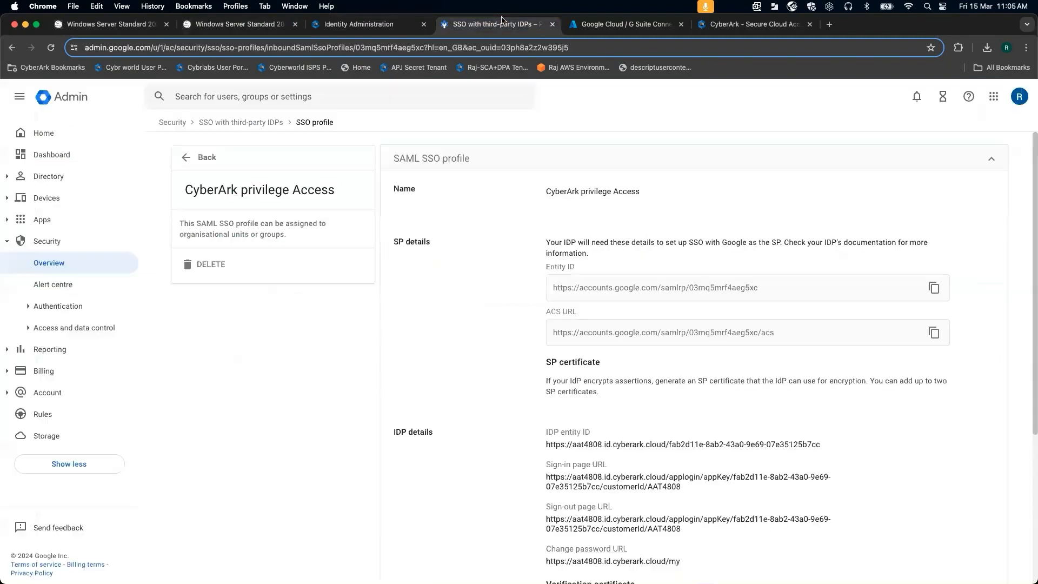
pyautogui.click(75, 267)
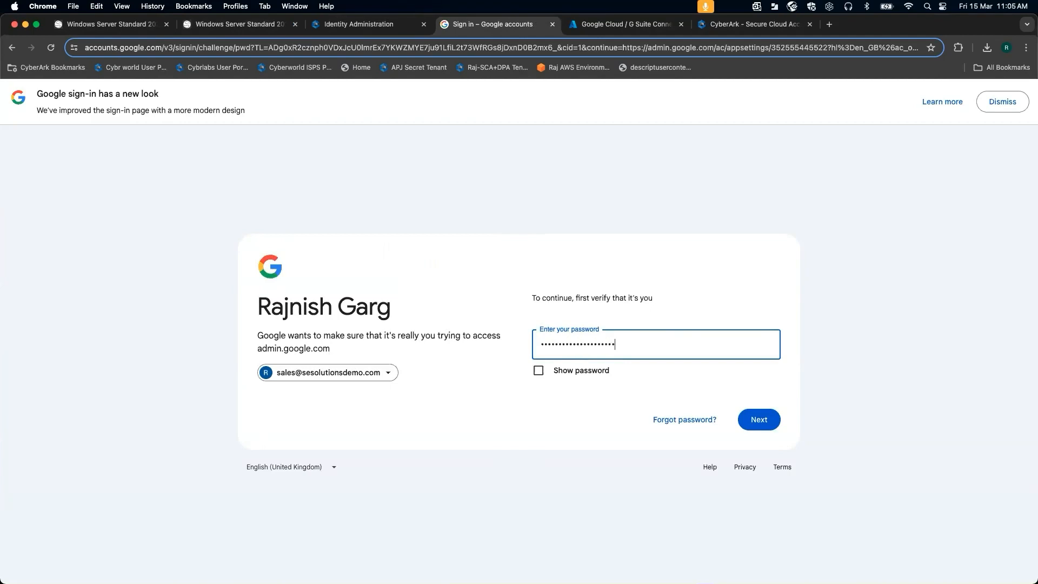
pyautogui.press('Return')
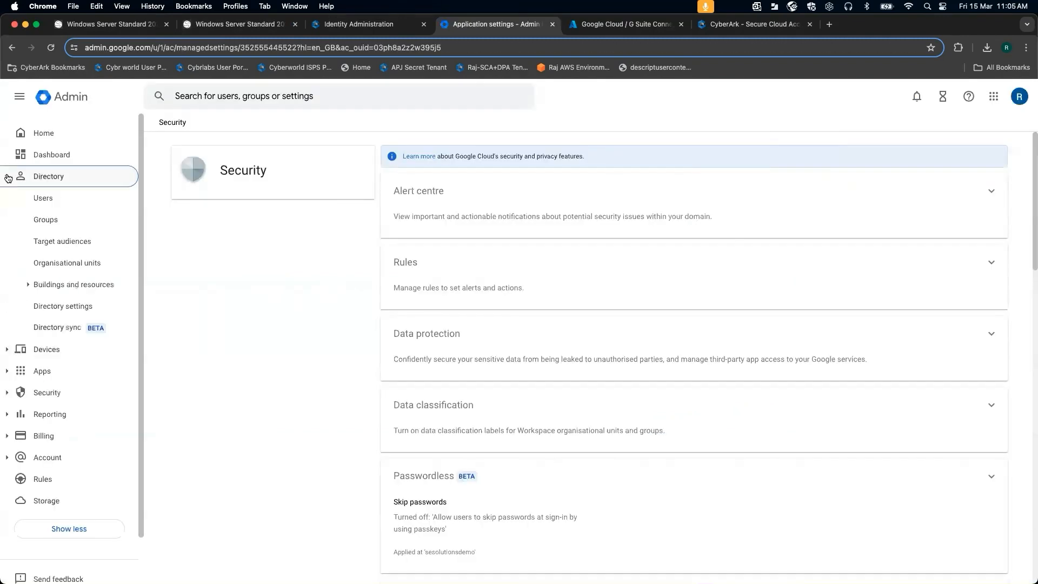
pyautogui.click(64, 264)
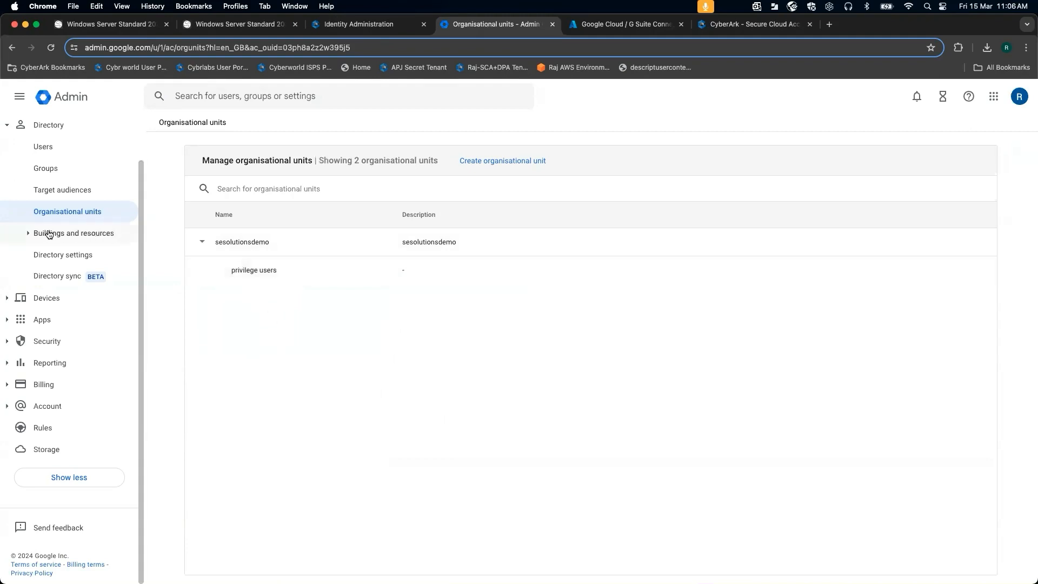
pyautogui.click(45, 146)
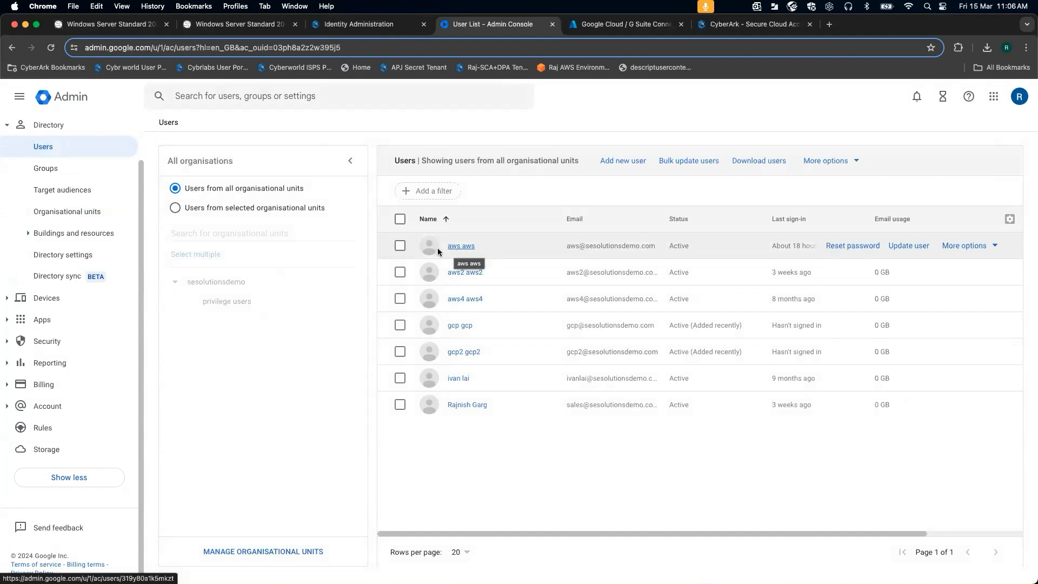
pyautogui.click(400, 248)
pyautogui.click(400, 272)
pyautogui.click(400, 298)
pyautogui.click(678, 161)
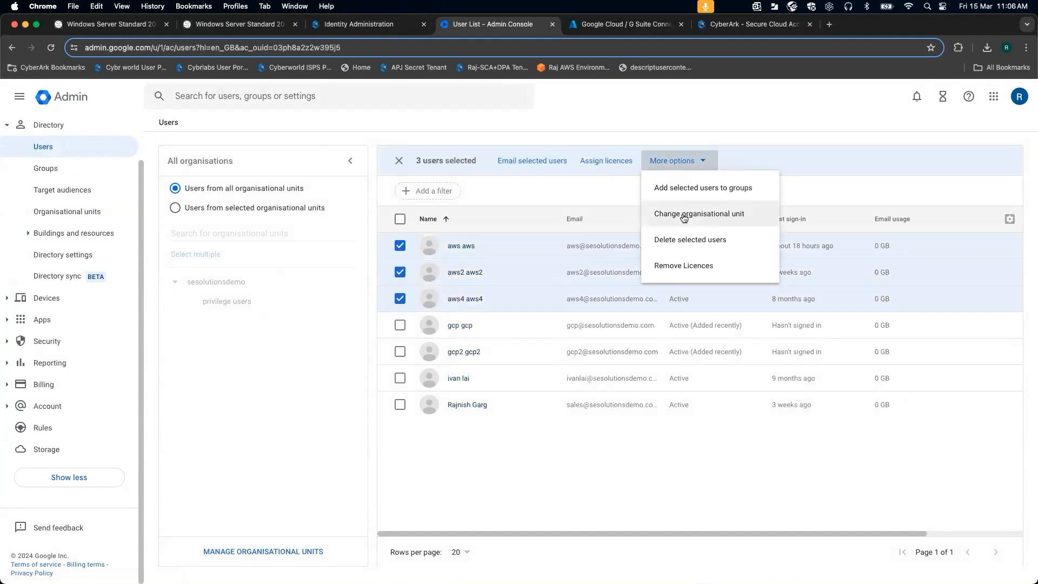
pyautogui.click(683, 215)
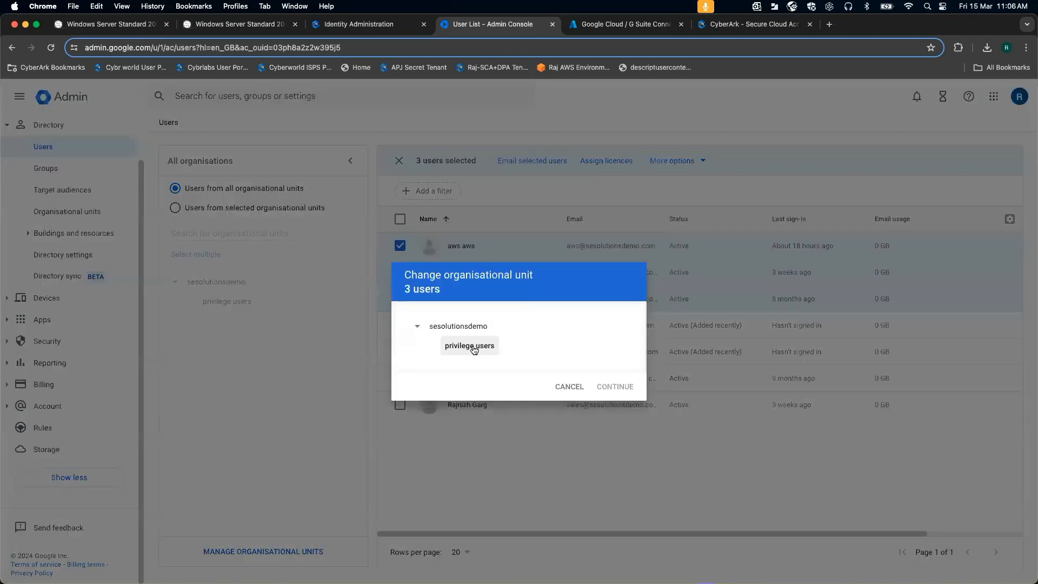
pyautogui.click(478, 351)
pyautogui.click(568, 387)
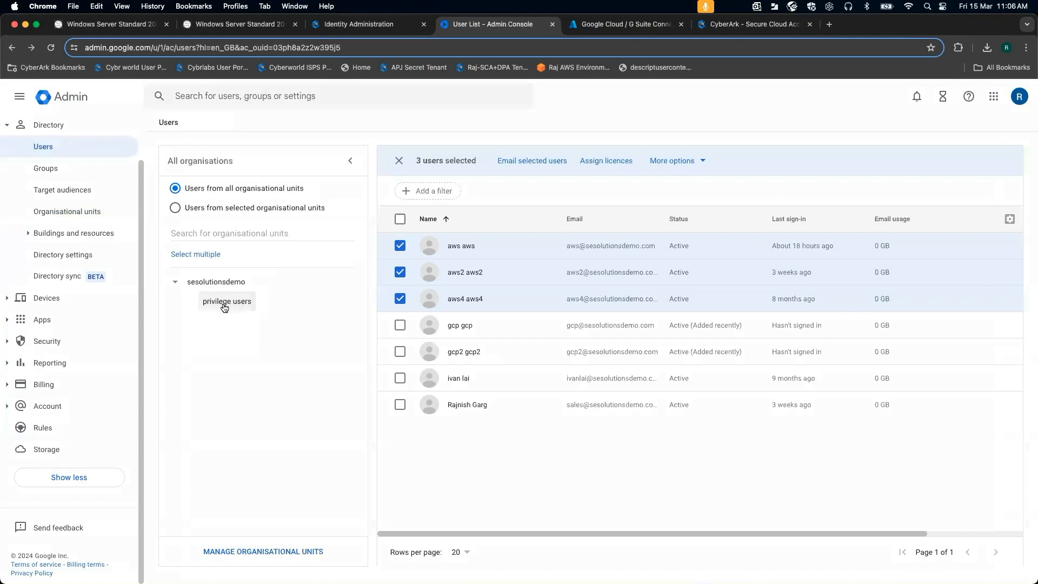
# List the users in the privilege users organisational unit and go to the SSO with third-party IdP settings
pyautogui.click(226, 301)
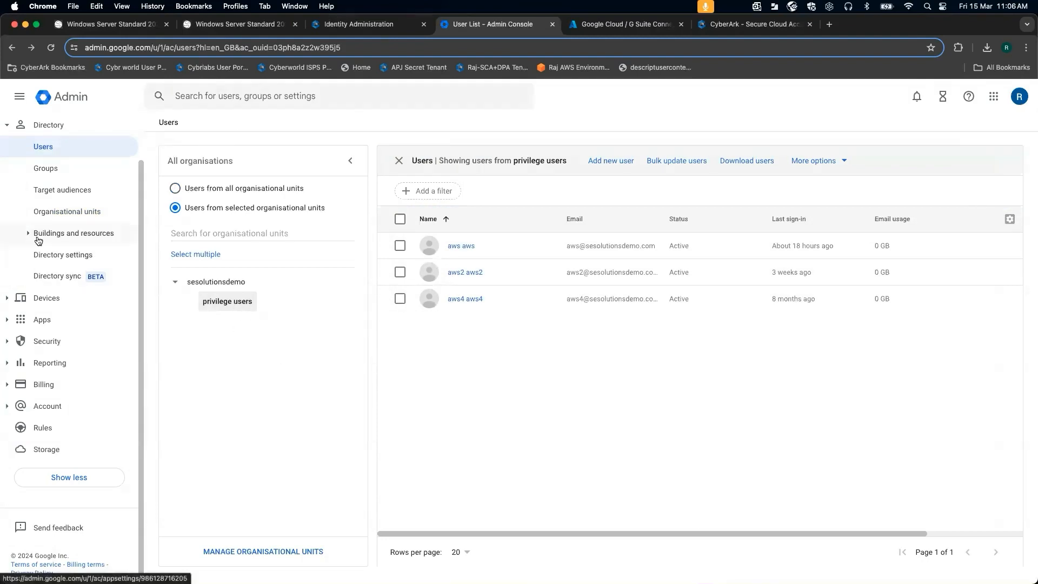
pyautogui.click(10, 341)
pyautogui.click(52, 307)
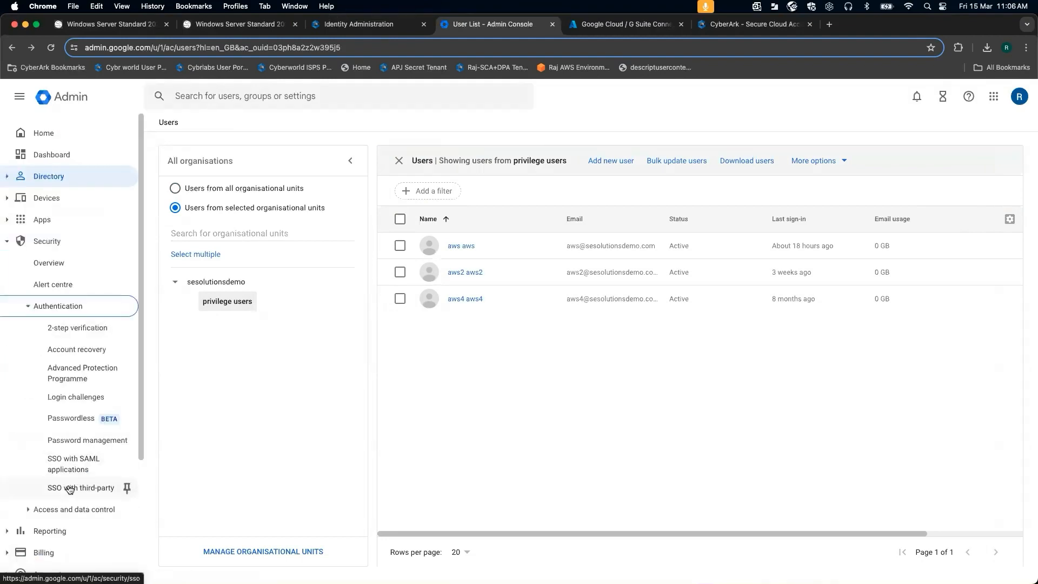
pyautogui.click(69, 488)
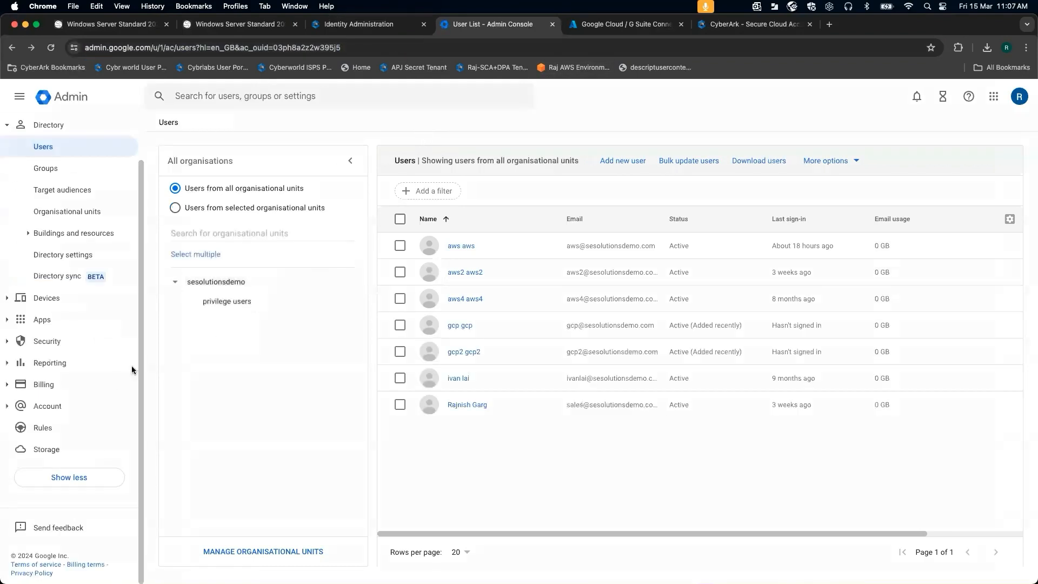
# Open the SSO profile assignments for third-party IdPs and check the assignment of the sesolutionsdemo organisational unit
pyautogui.click(9, 341)
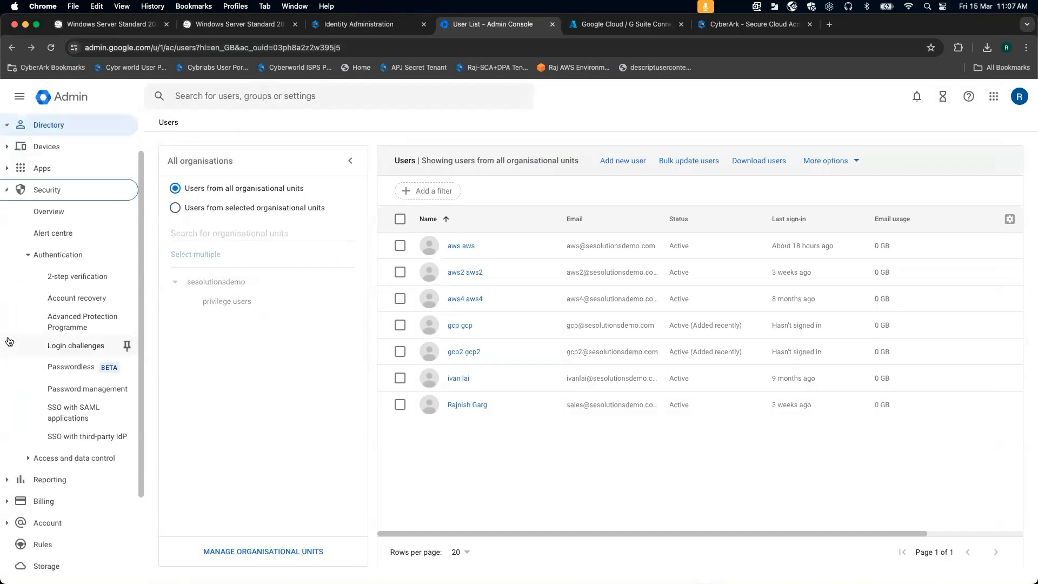
pyautogui.click(73, 436)
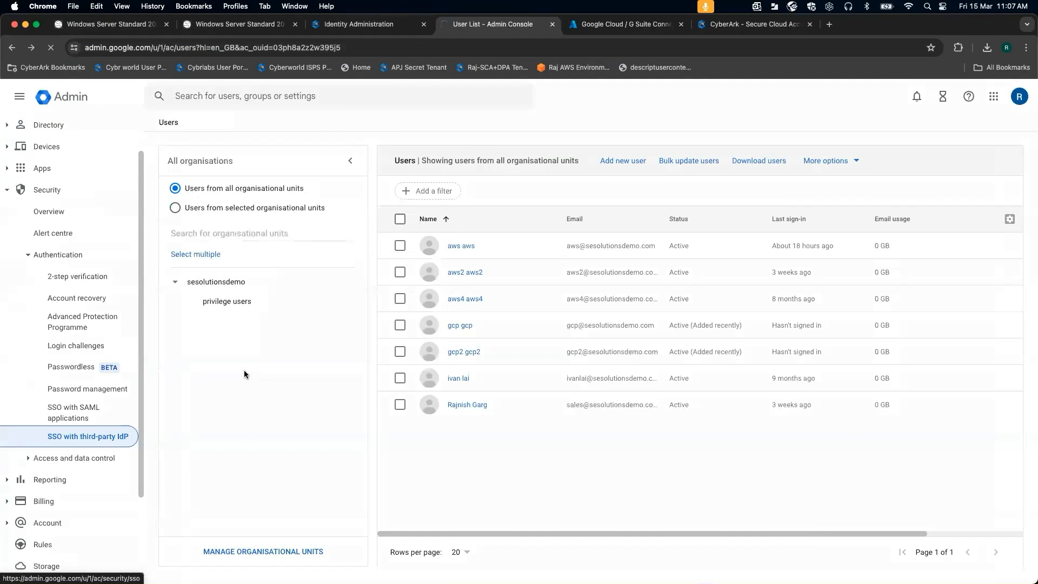
pyautogui.scroll(-3, 664, 449)
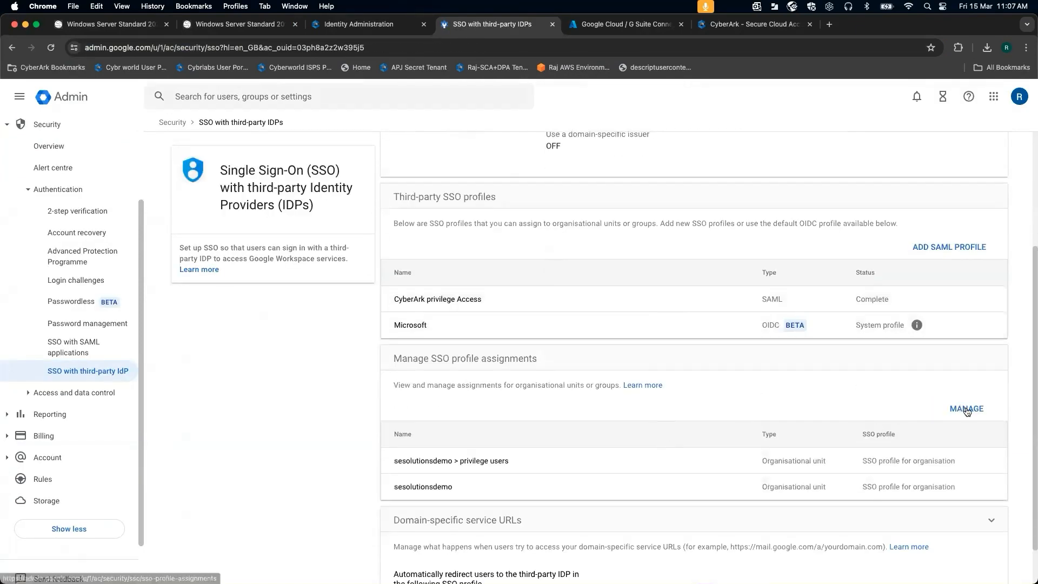
pyautogui.click(967, 410)
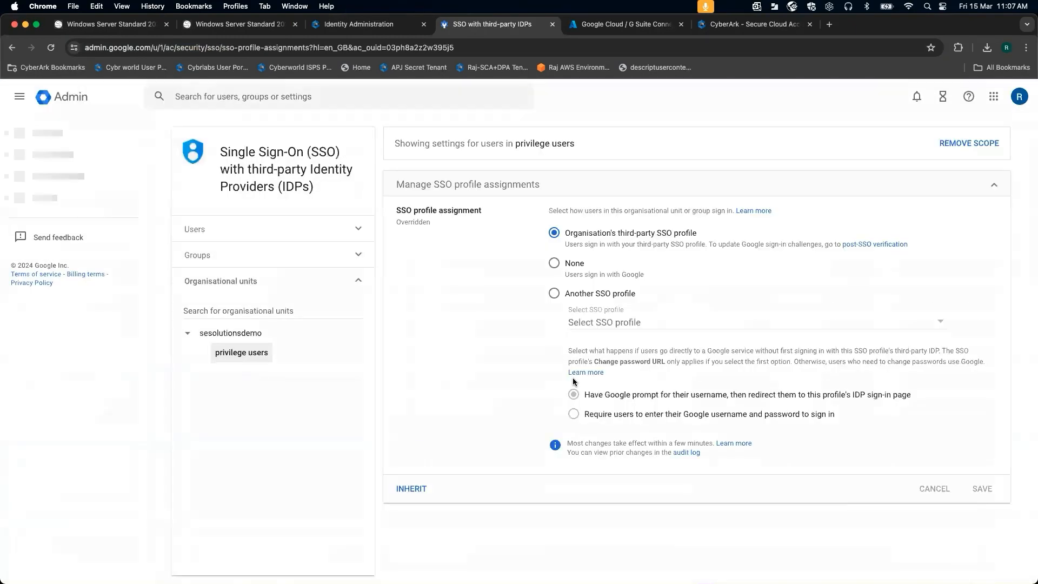
pyautogui.click(246, 351)
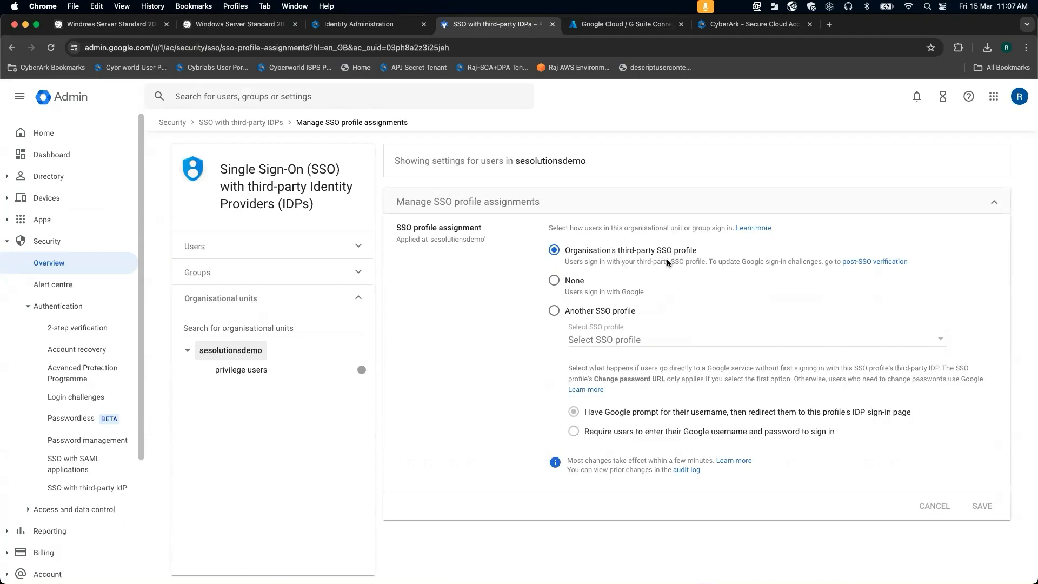
# Assign the CyberArk privilege Access - SAML profile to the privilege users organisational unit as Another SSO profile and save
pyautogui.click(242, 370)
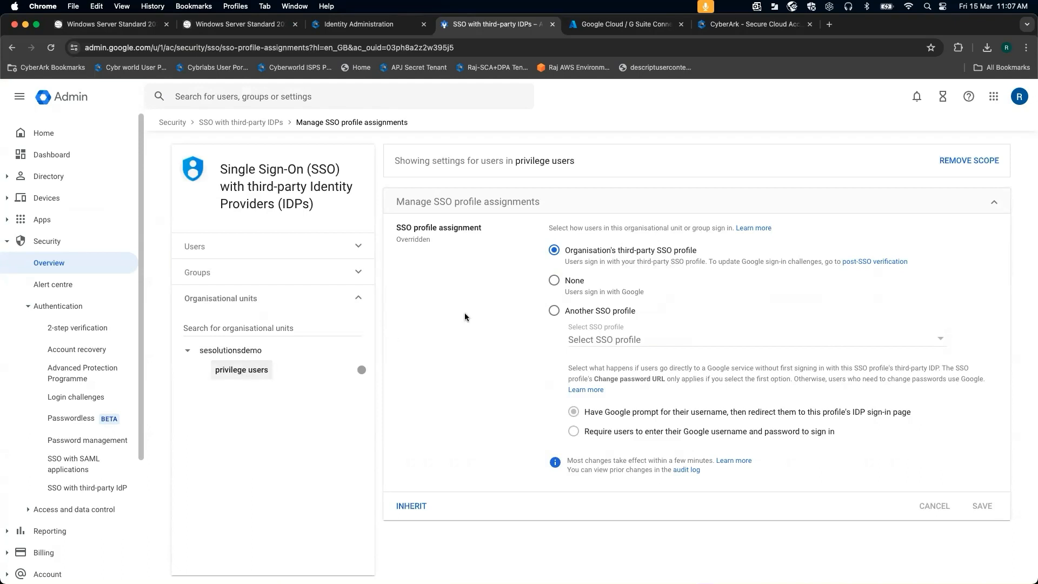
pyautogui.click(555, 311)
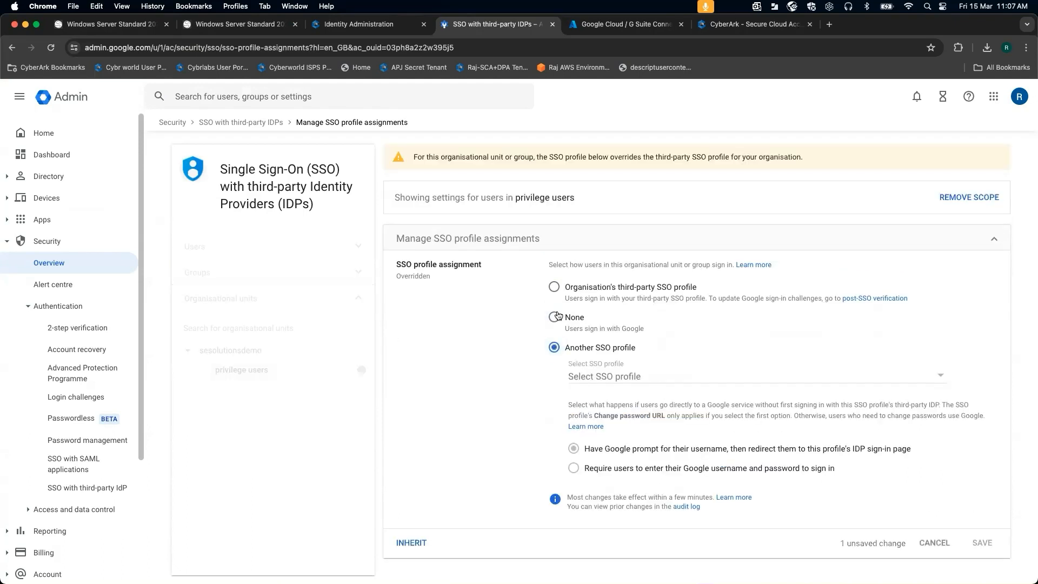
pyautogui.click(940, 375)
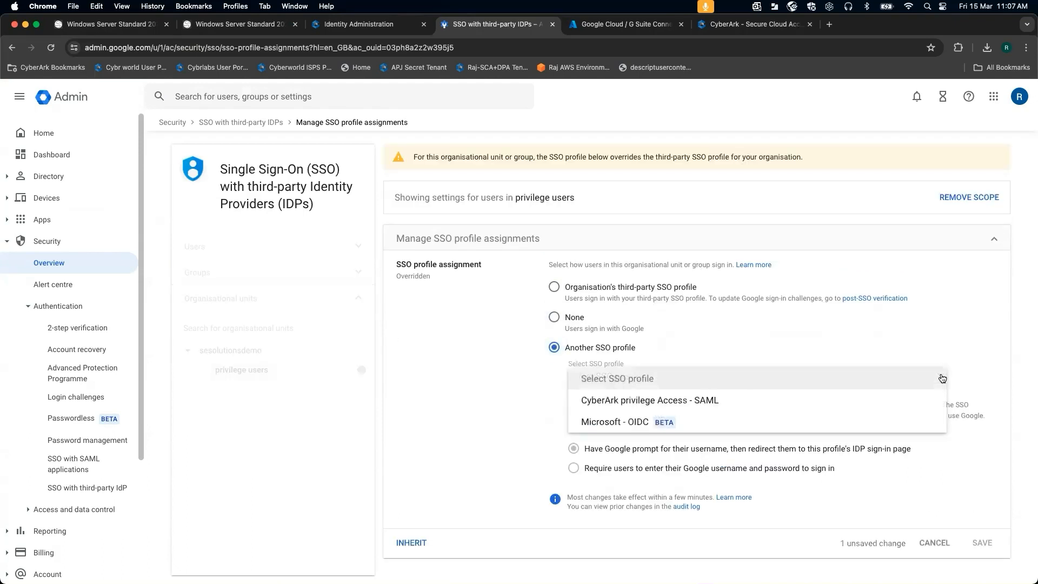
pyautogui.click(784, 406)
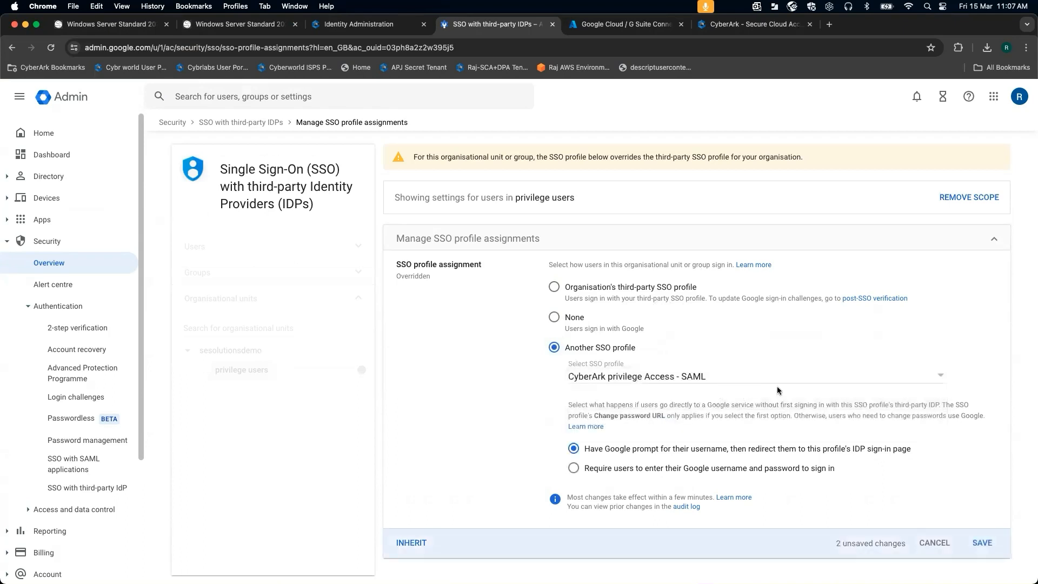
pyautogui.click(982, 542)
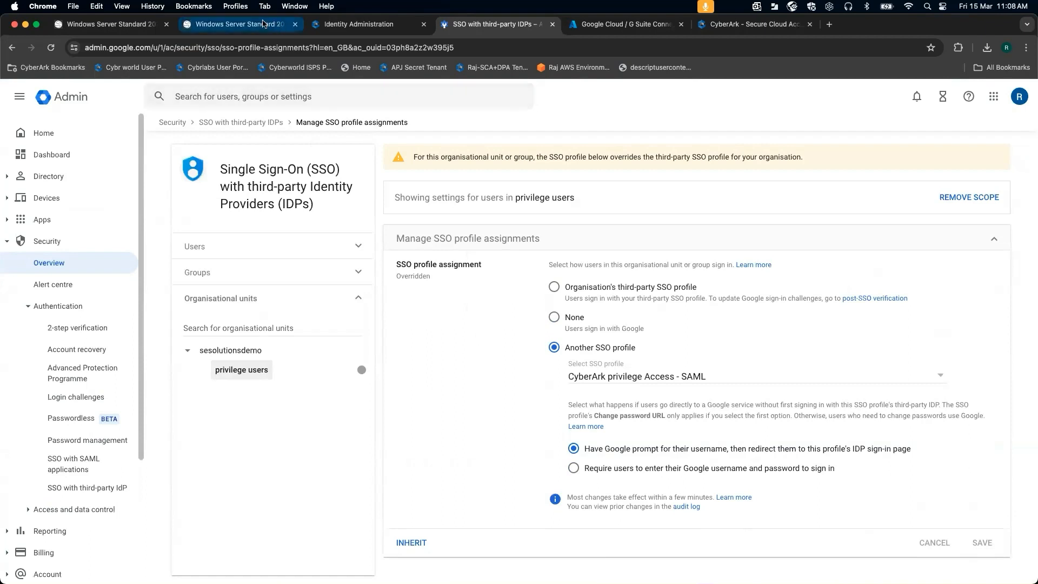
# Switch to the Windows Server desktop, launch Google Cloud Platform Secondary IdP from the CyberArk User Portal and confirm the Google account
pyautogui.click(262, 23)
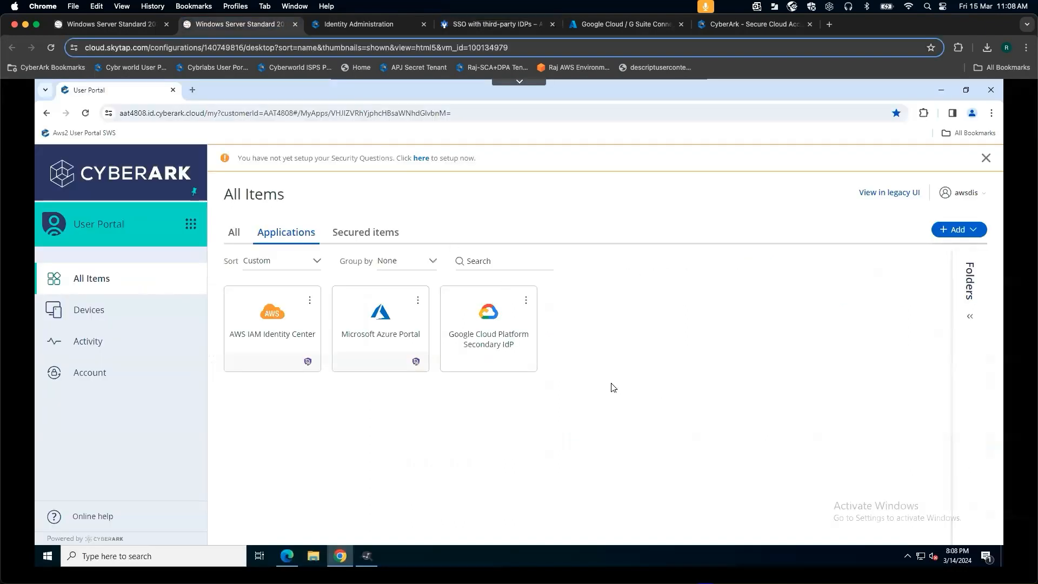
pyautogui.click(500, 331)
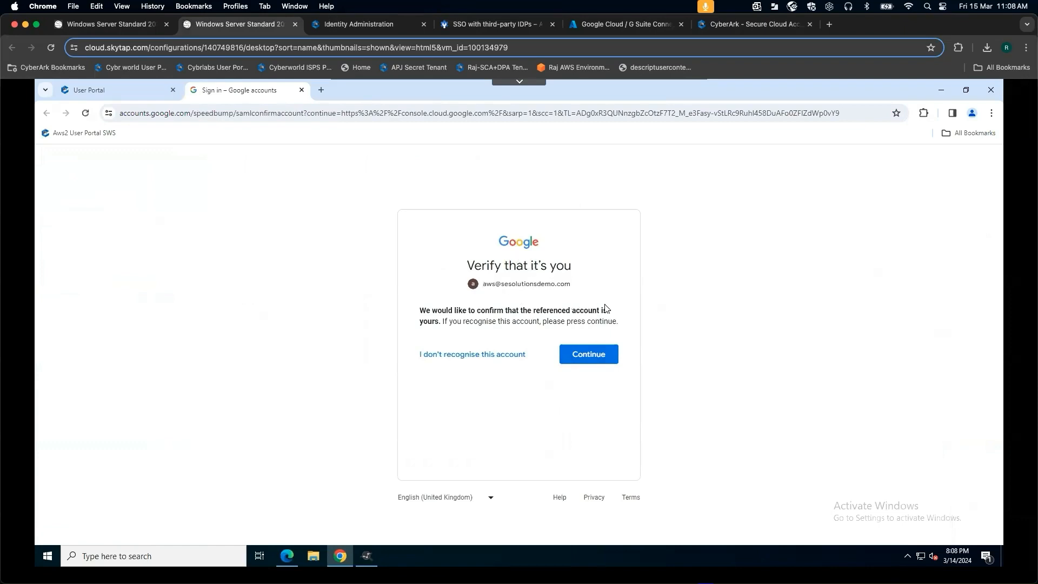
pyautogui.click(589, 357)
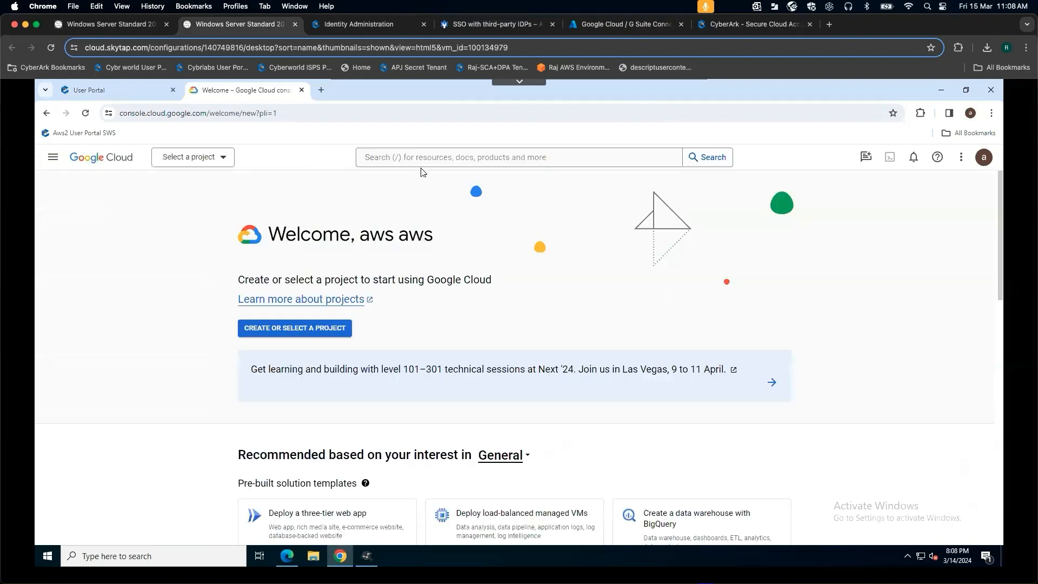
# Check which Google Cloud projects the signed-in account can access, and close the project selection without choosing one
pyautogui.click(410, 157)
pyautogui.click(222, 157)
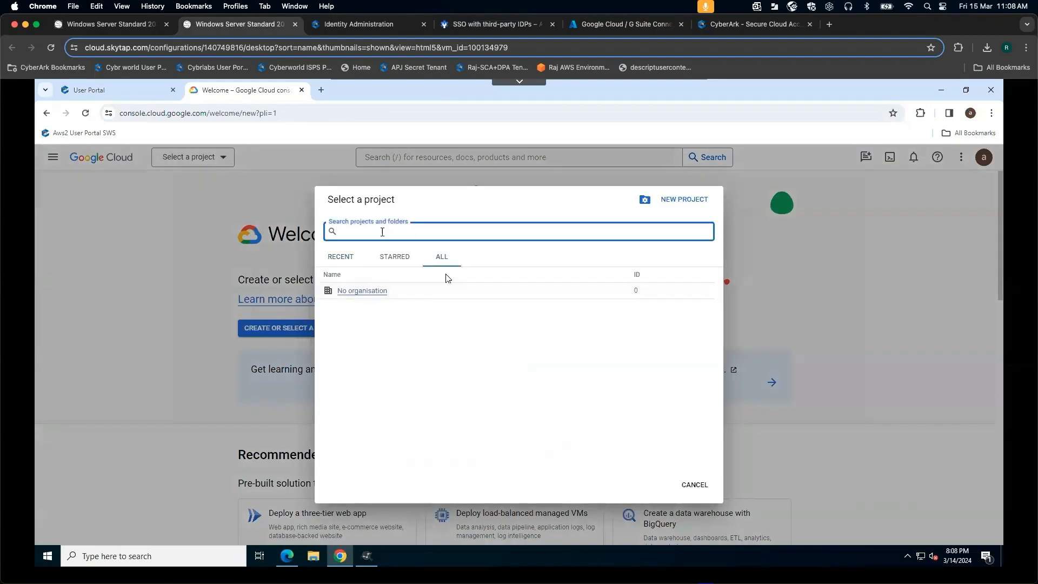
pyautogui.click(693, 485)
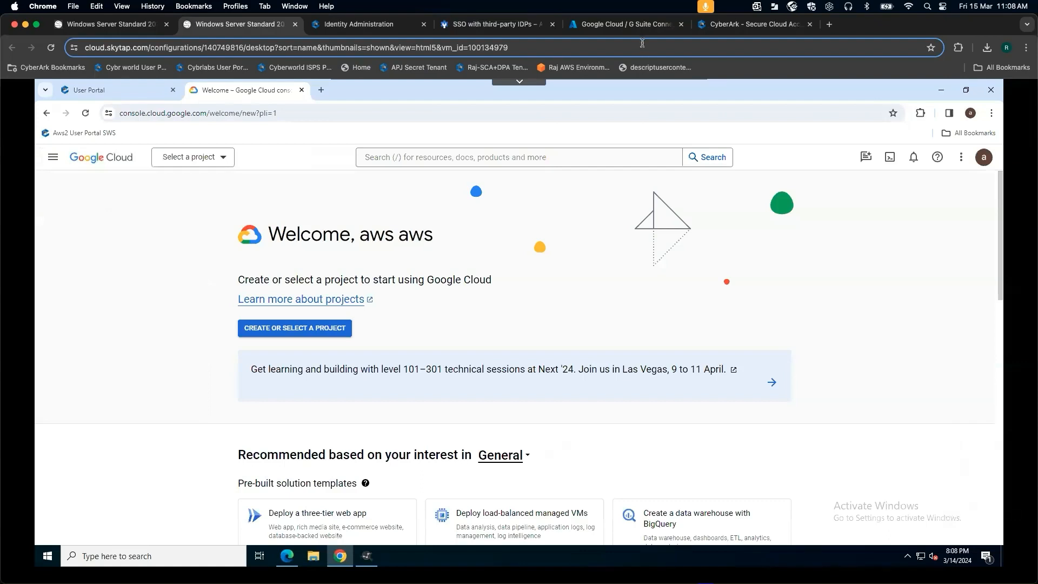
# Switch to CyberArk Secure Cloud Access and start a new Google Cloud policy named zsp policy, continuing to its cloud roles
pyautogui.click(755, 24)
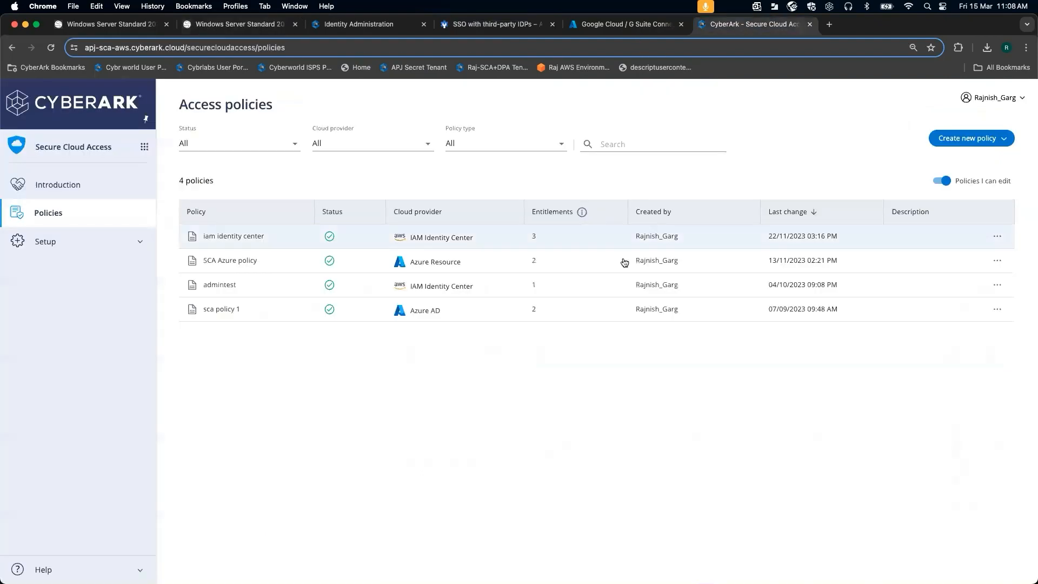
pyautogui.click(1009, 143)
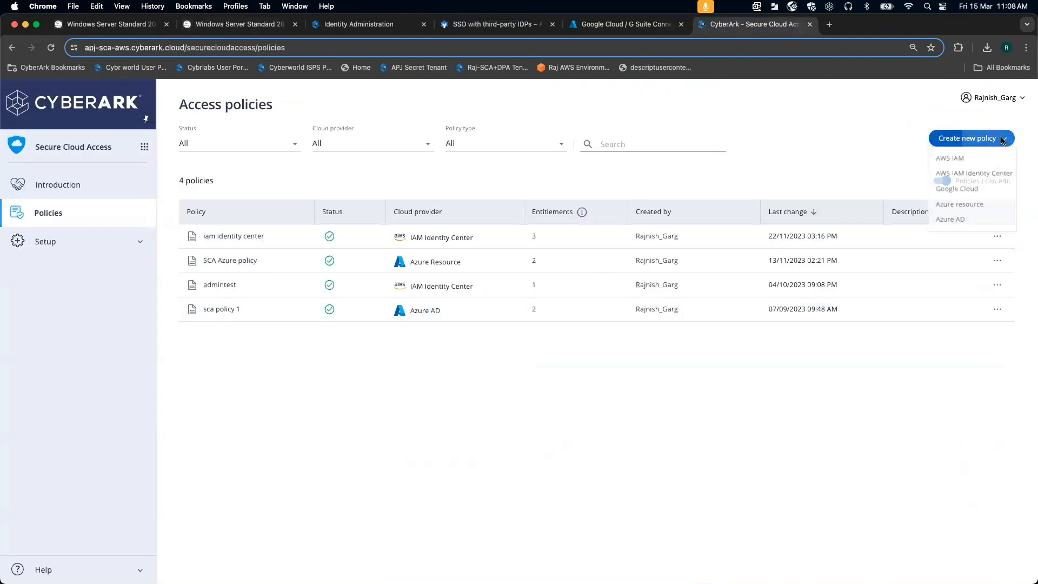
pyautogui.click(952, 193)
pyautogui.click(424, 185)
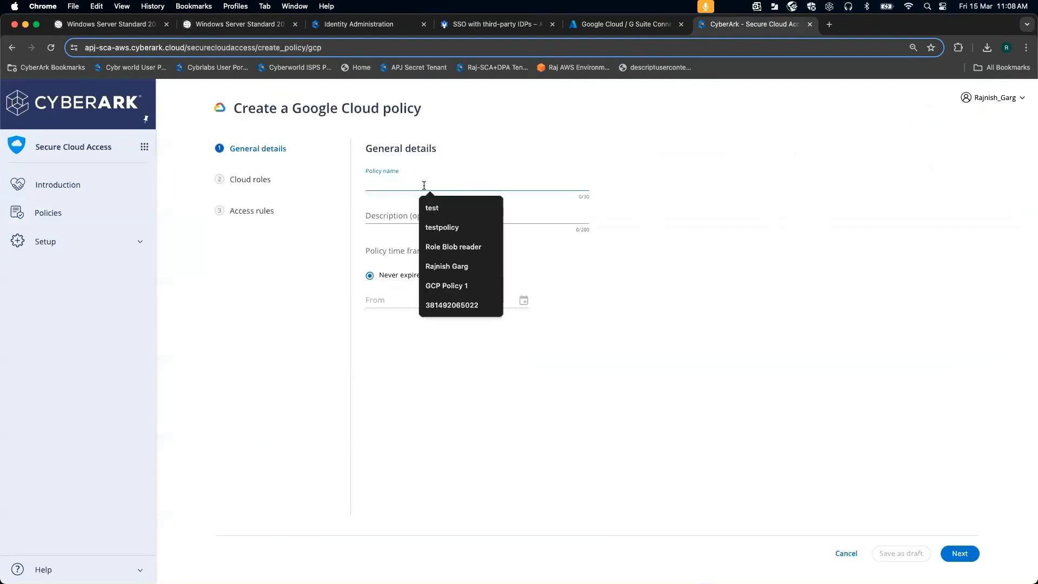
pyautogui.write('zsp')
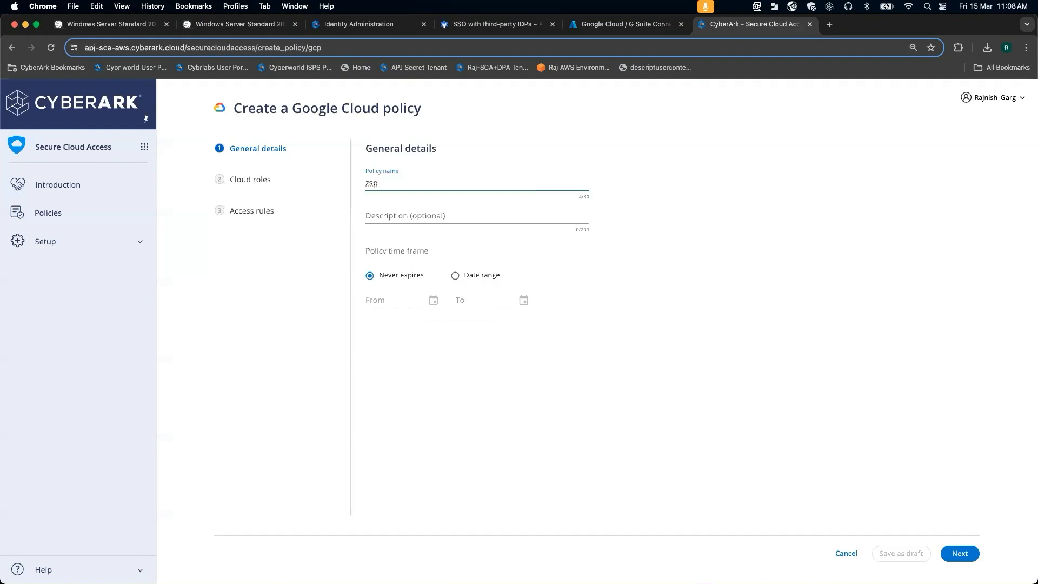
pyautogui.click(718, 270)
pyautogui.click(959, 554)
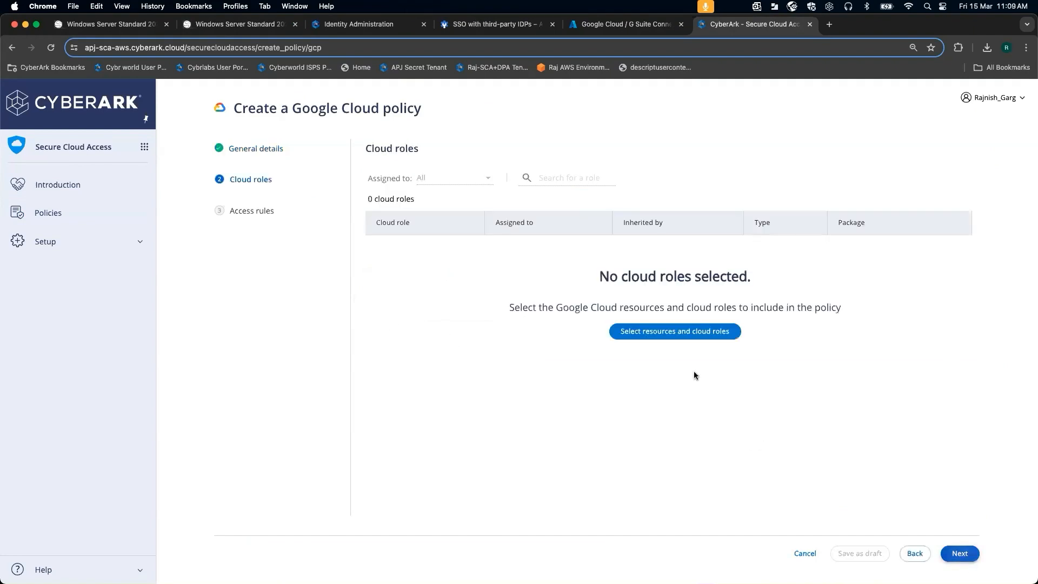
# Add the basic Owner cloud role on the PROD ENVIRONMENT project cosmic-keep-397905 to the policy
pyautogui.click(663, 333)
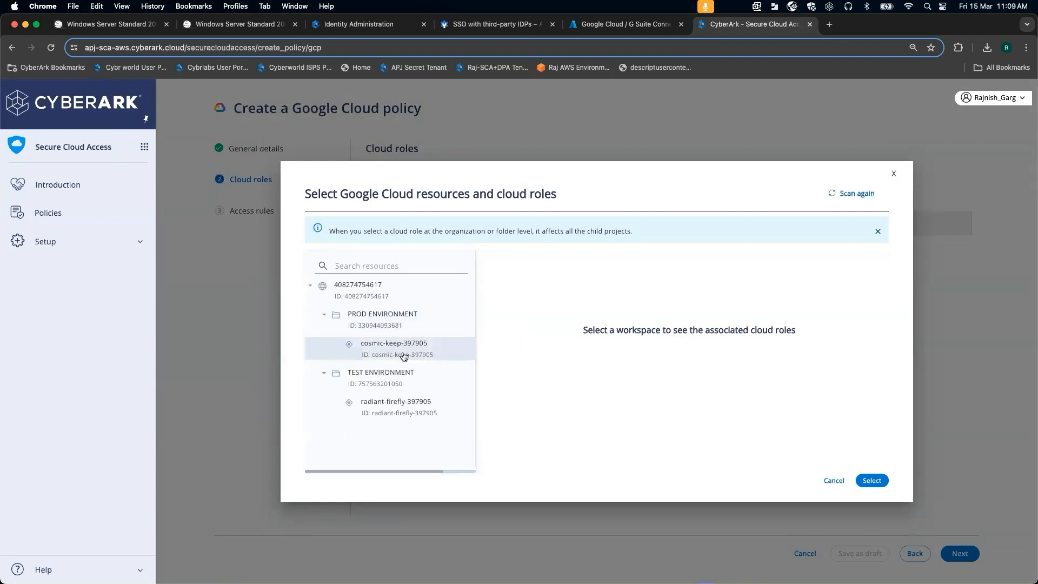
pyautogui.click(403, 356)
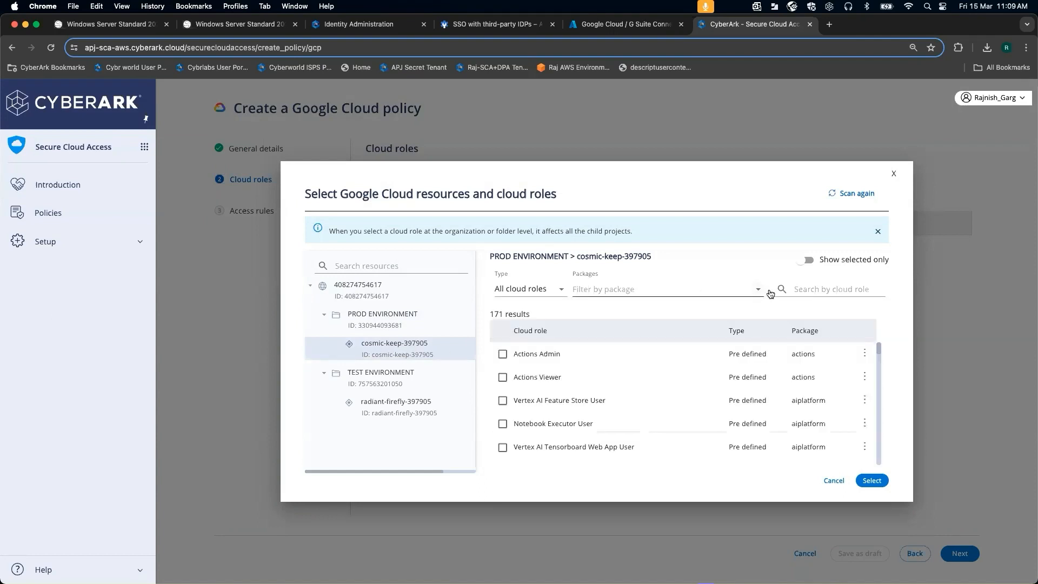
pyautogui.click(560, 291)
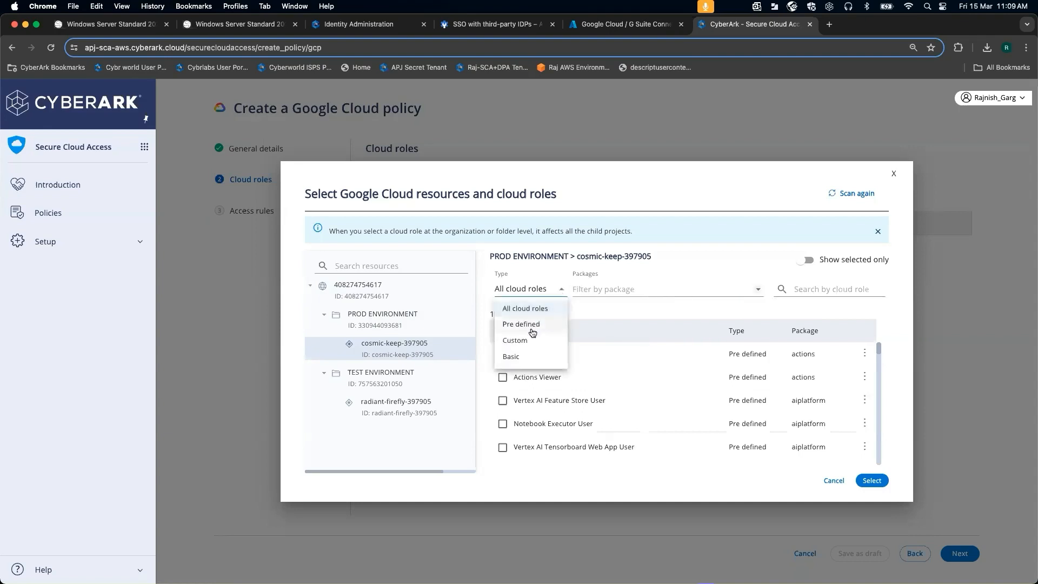
pyautogui.click(511, 356)
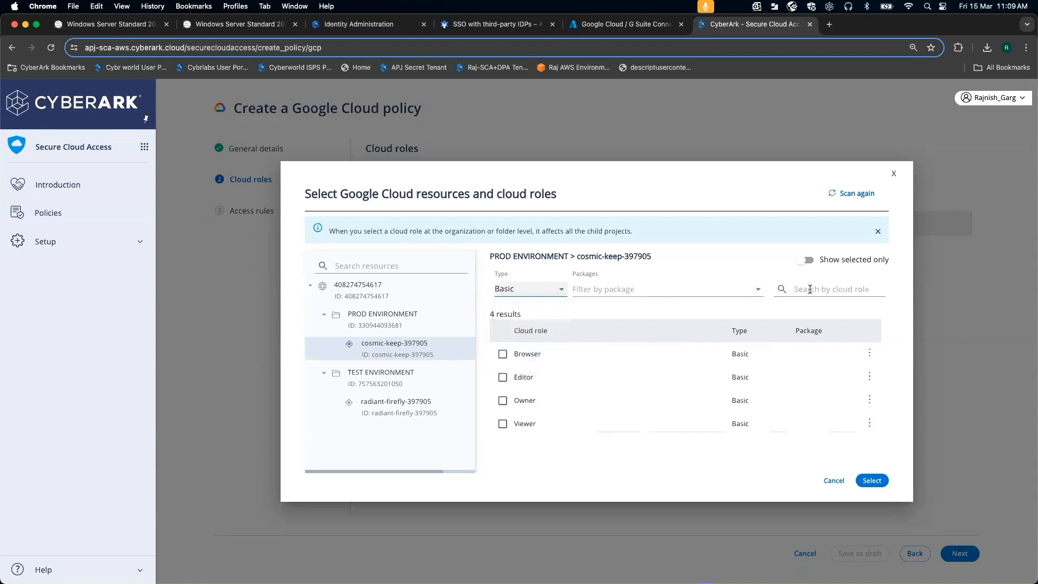
pyautogui.click(502, 400)
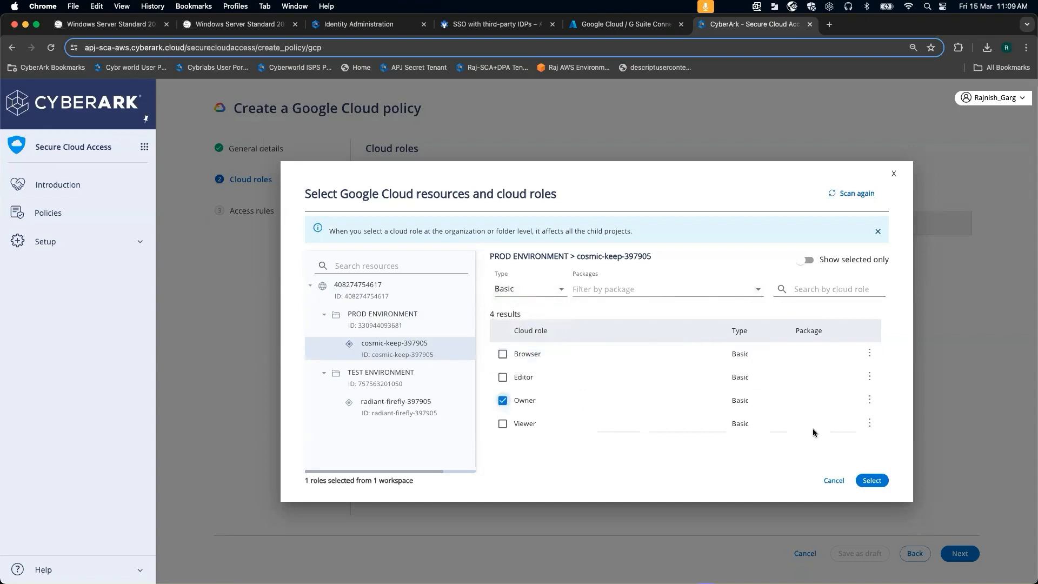
pyautogui.click(872, 481)
# Add the AWScloud group from Active Directory to the policy's access rules and activate the policy
pyautogui.click(960, 556)
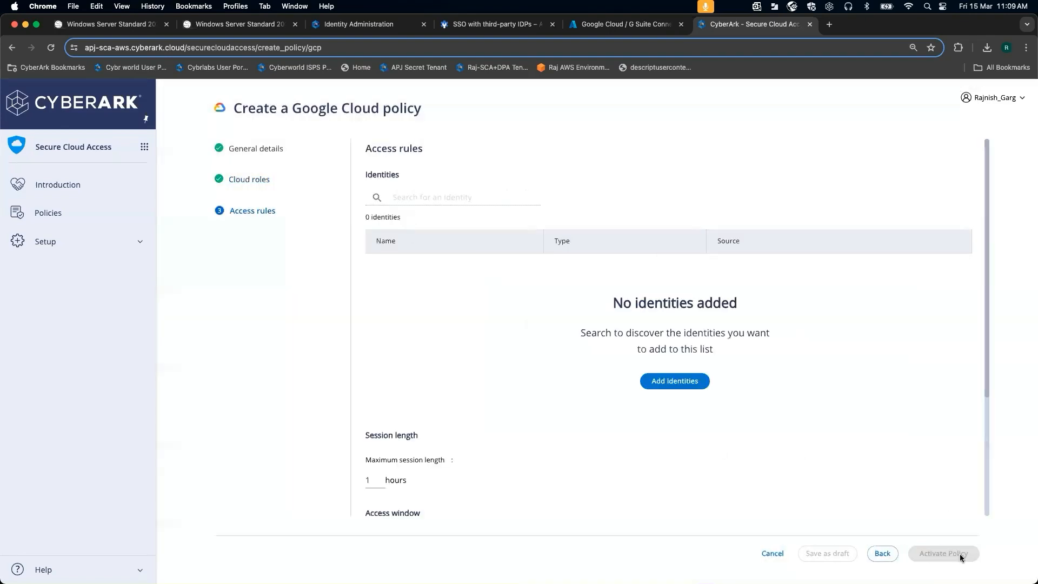
pyautogui.click(659, 383)
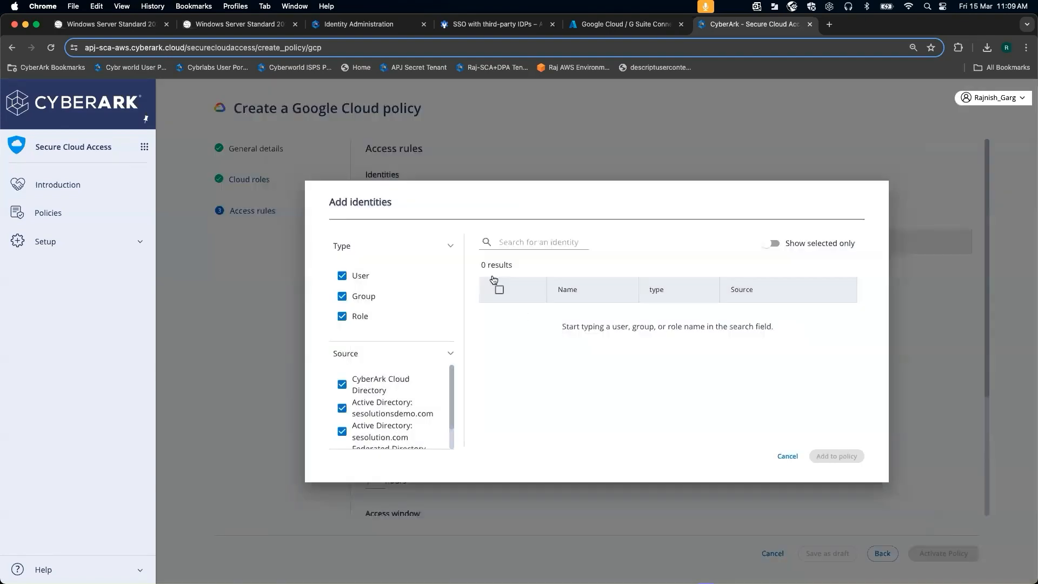
pyautogui.click(549, 237)
pyautogui.write('aw')
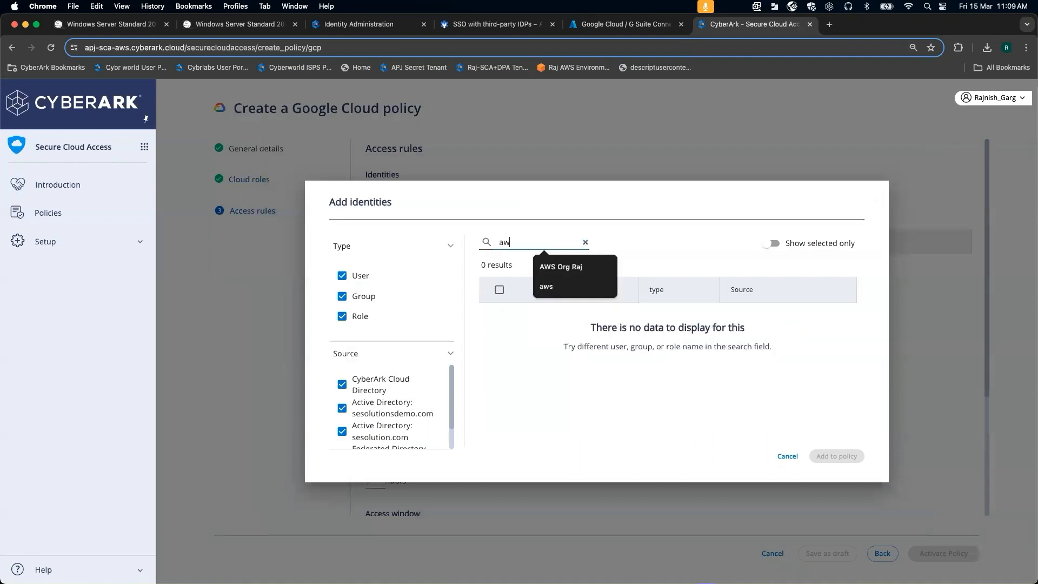
pyautogui.write('scloud')
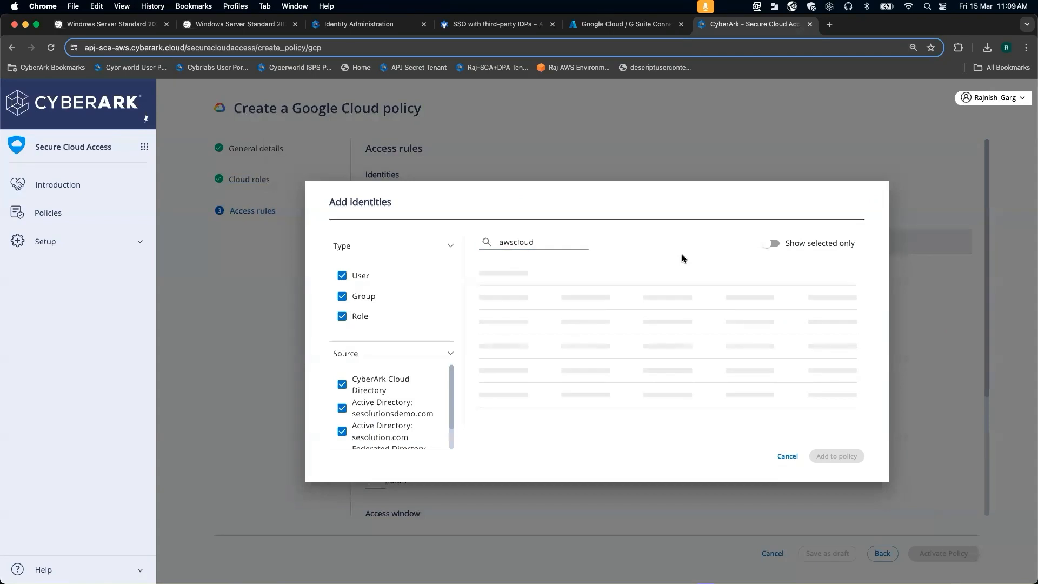
pyautogui.click(494, 316)
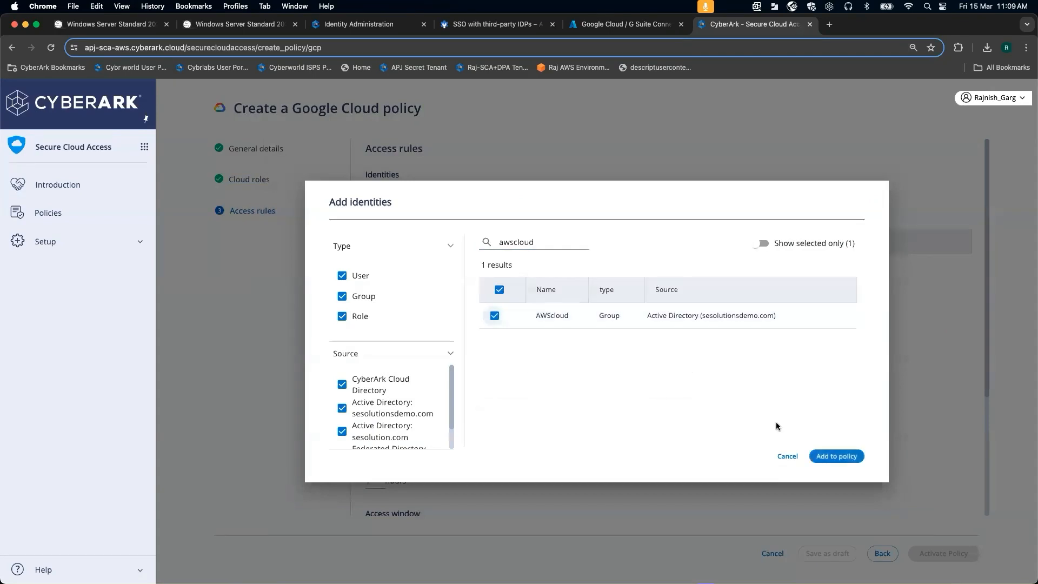
pyautogui.click(837, 455)
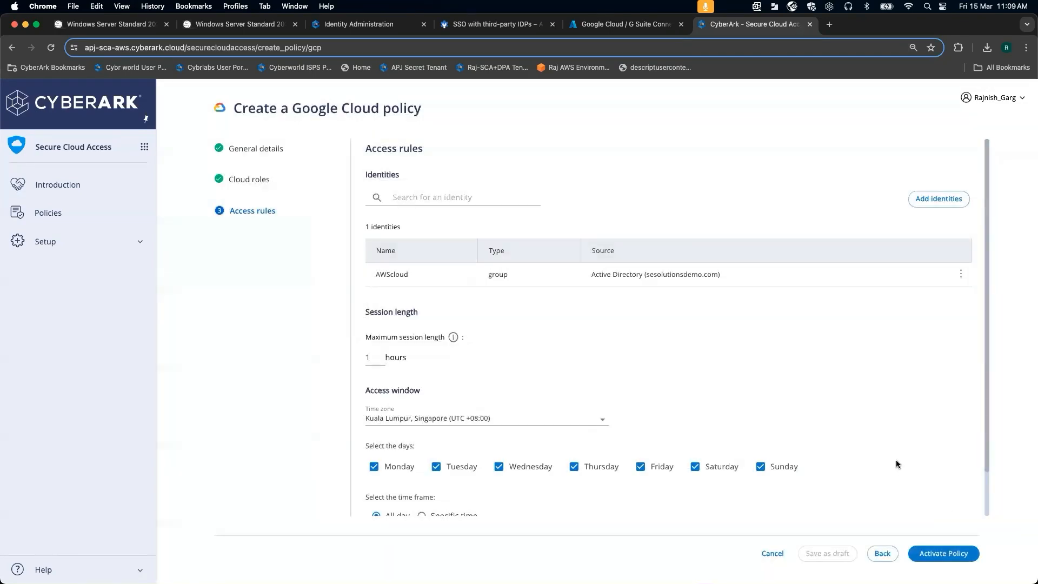
pyautogui.scroll(-2, 897, 464)
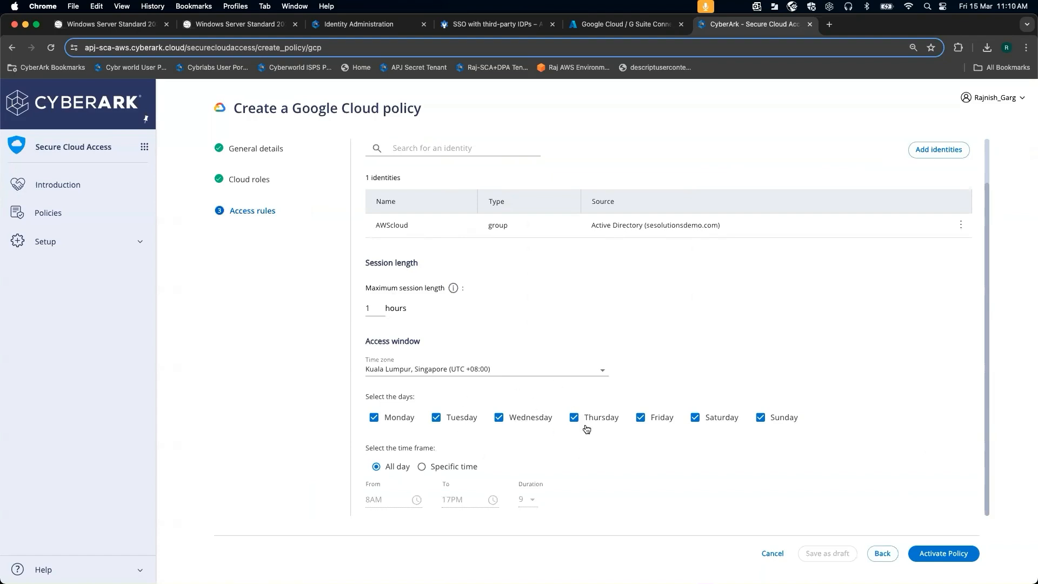
pyautogui.click(946, 553)
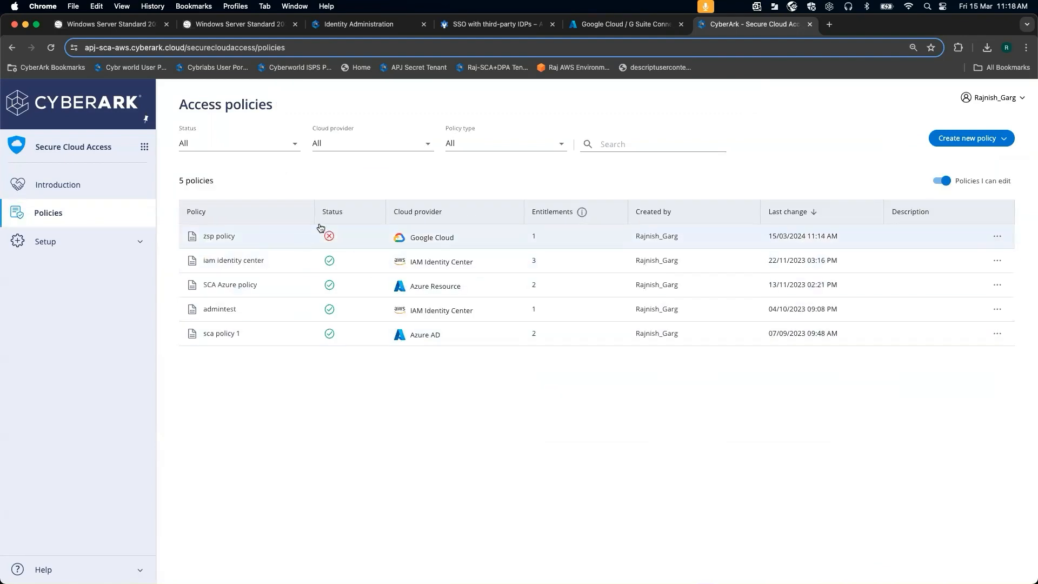
# Switch to CyberArk Identity Administration, enable Secure Cloud Access for the Google Cloud Platform Sec IdP app and save
pyautogui.moveTo(324, 237)
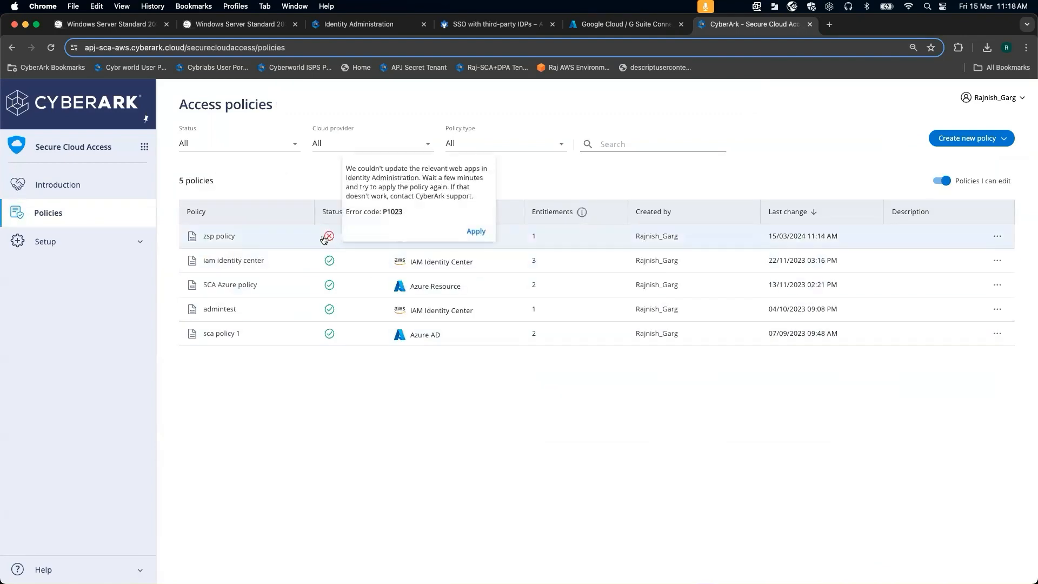
pyautogui.click(379, 24)
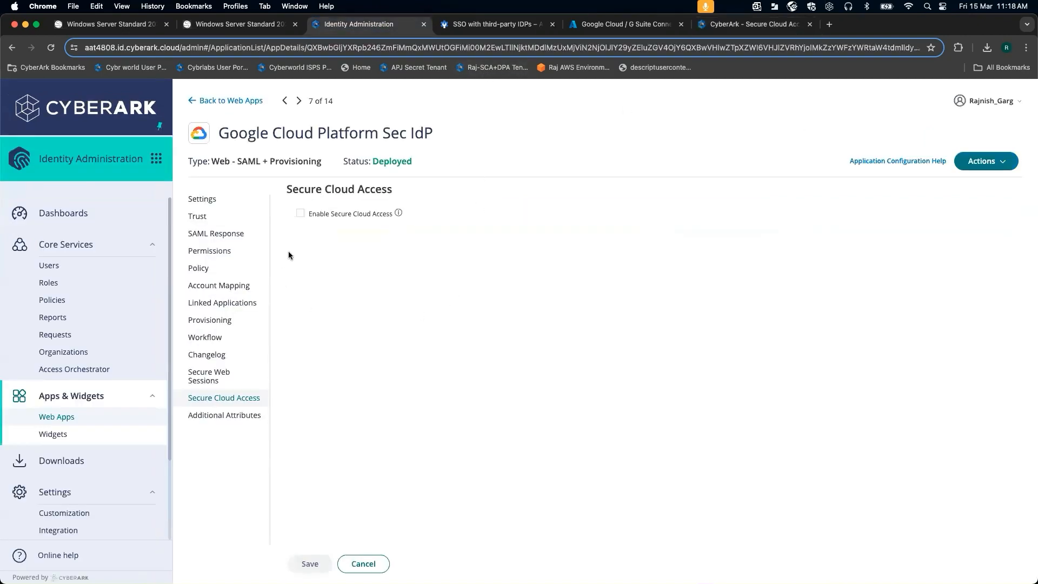
pyautogui.click(300, 213)
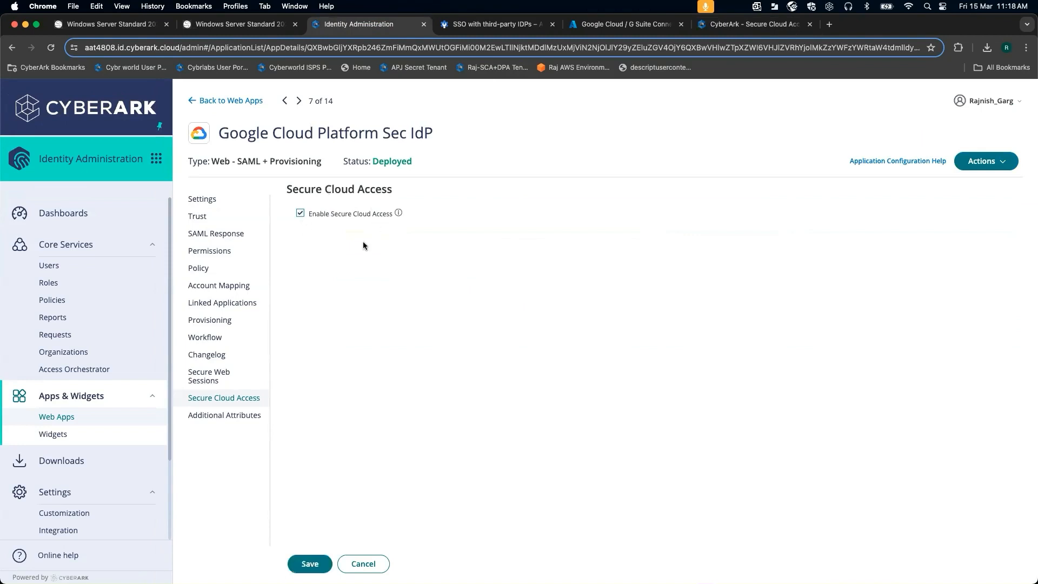
pyautogui.click(306, 564)
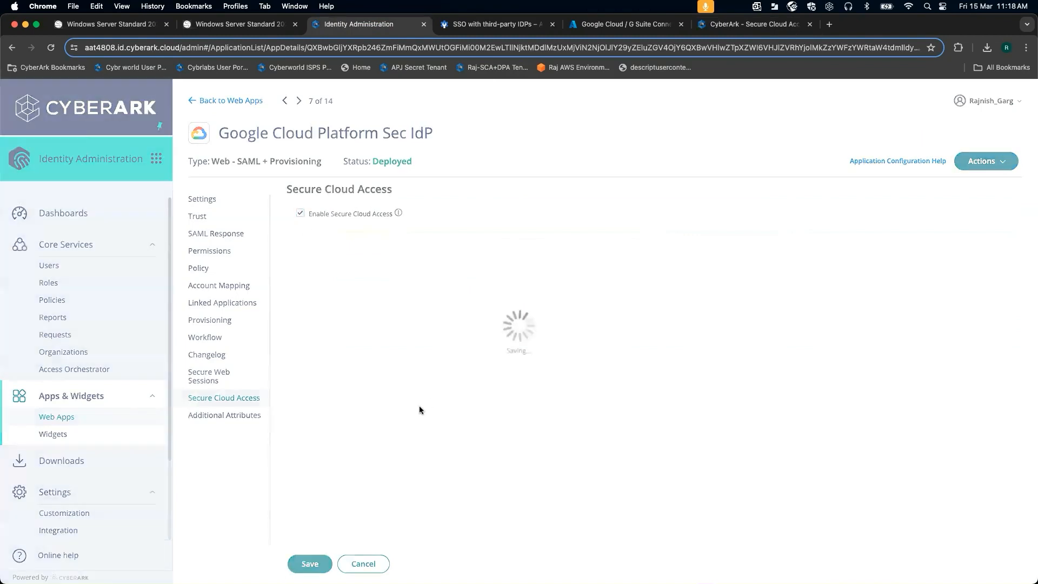
pyautogui.click(84, 419)
# Return to Secure Cloud Access and examine the status details of the Google Cloud policies
pyautogui.click(766, 26)
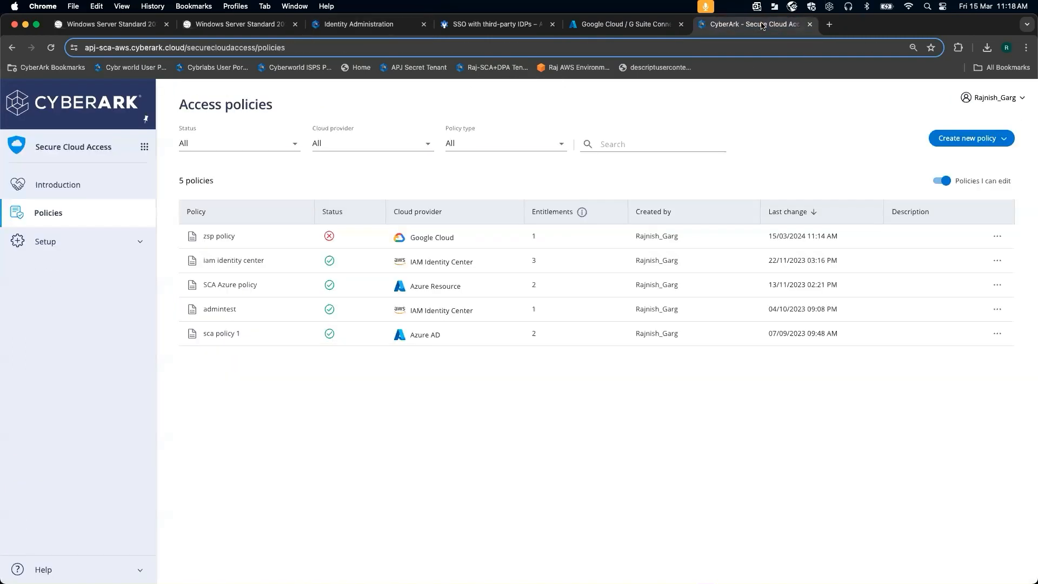
pyautogui.moveTo(329, 235)
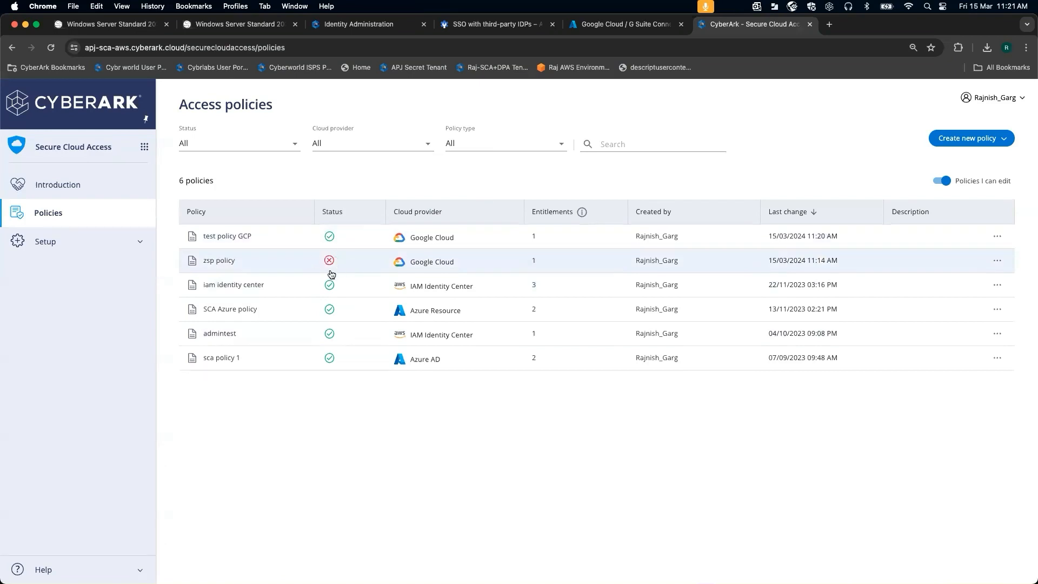
pyautogui.moveTo(330, 265)
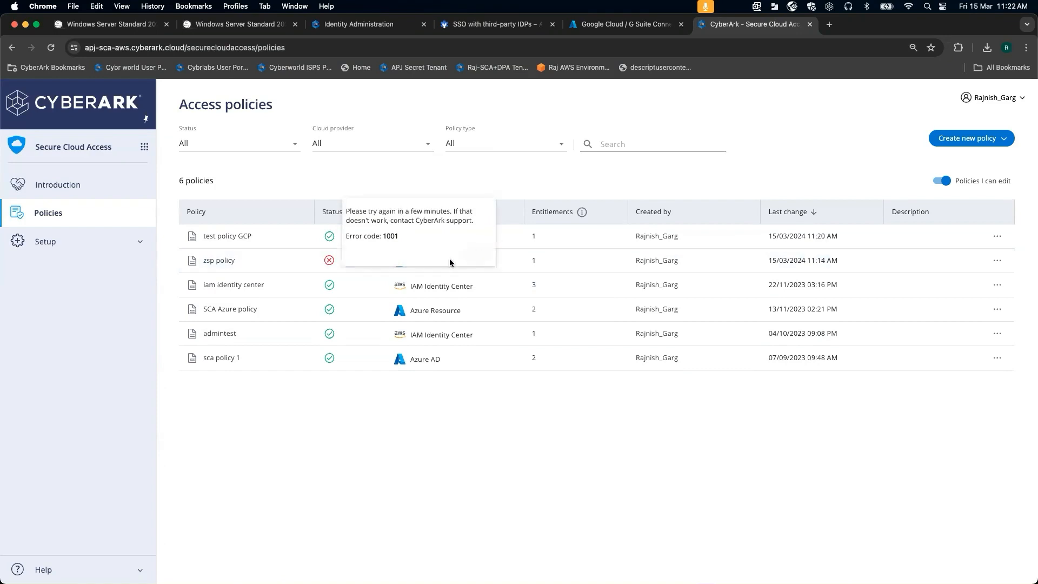
# Review the general details, cloud roles and access rules of test policy GCP, and exit without saving
pyautogui.click(281, 239)
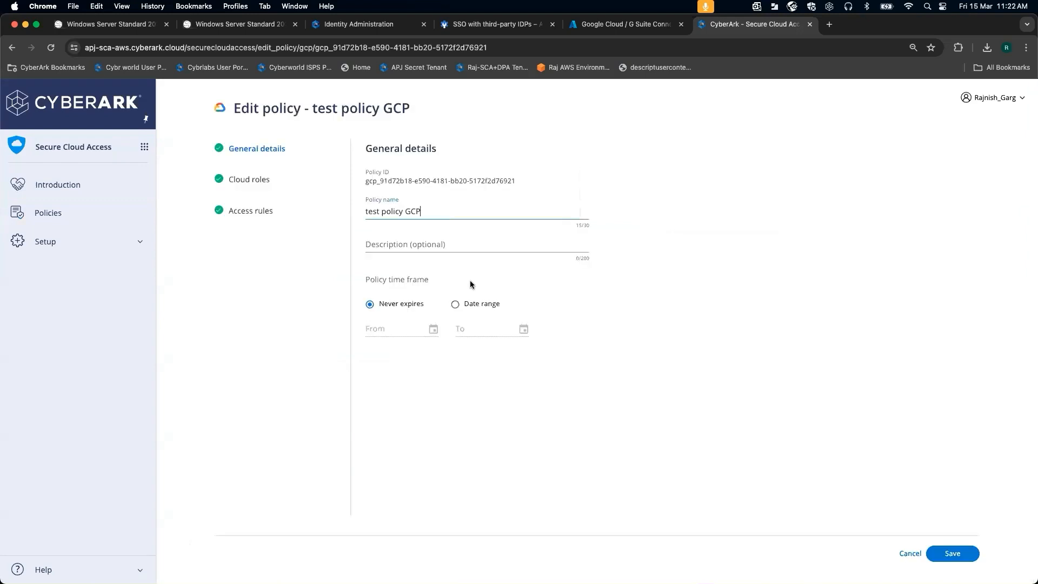
pyautogui.click(249, 179)
pyautogui.click(251, 210)
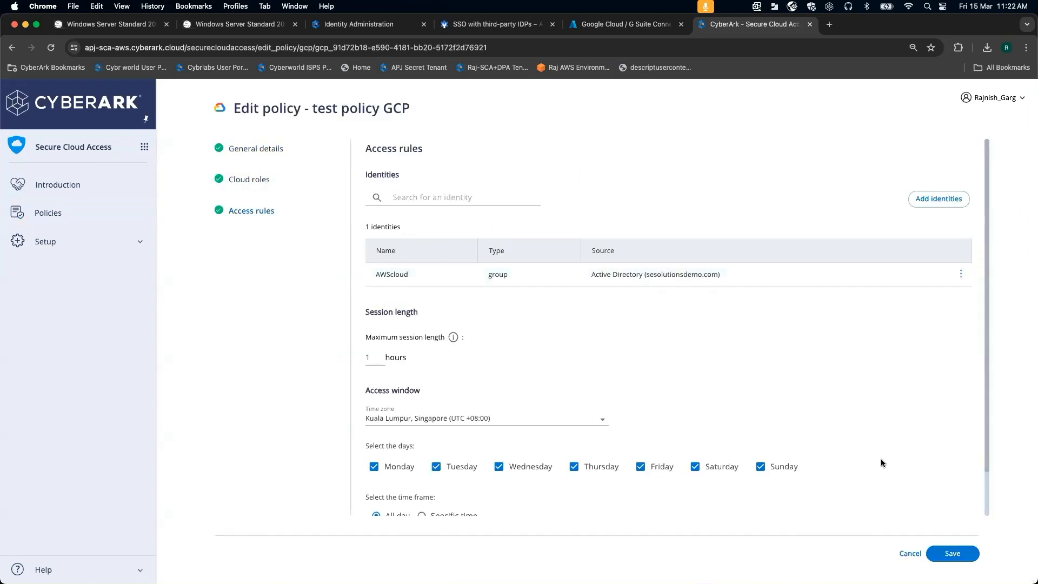
pyautogui.click(910, 553)
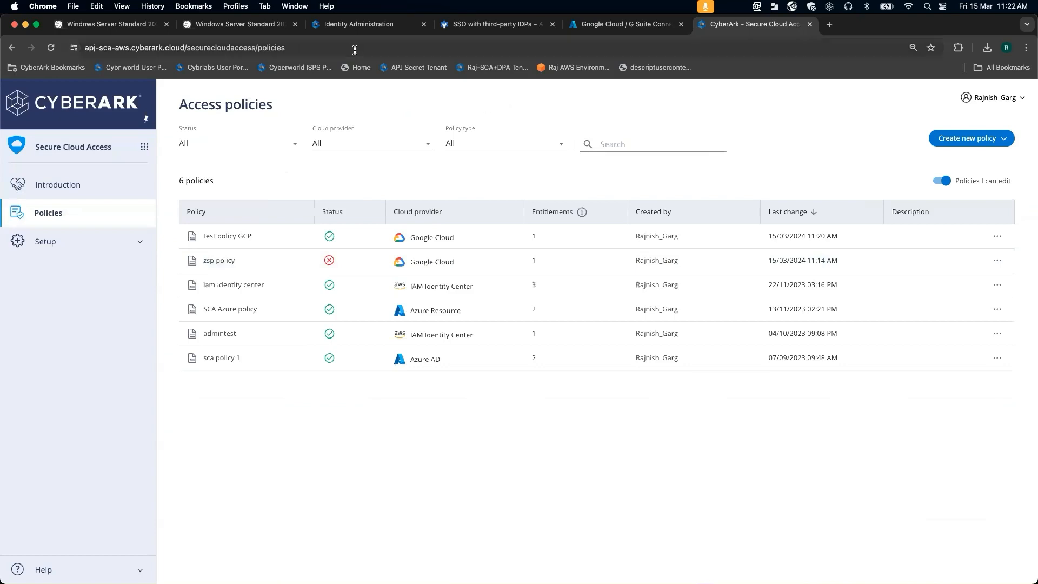
# Switch to CyberArk Identity Administration, grant View permission on the Google Cloud Platform Sec IdP app to the aws user accounts and AWScloud group, and save
pyautogui.click(358, 24)
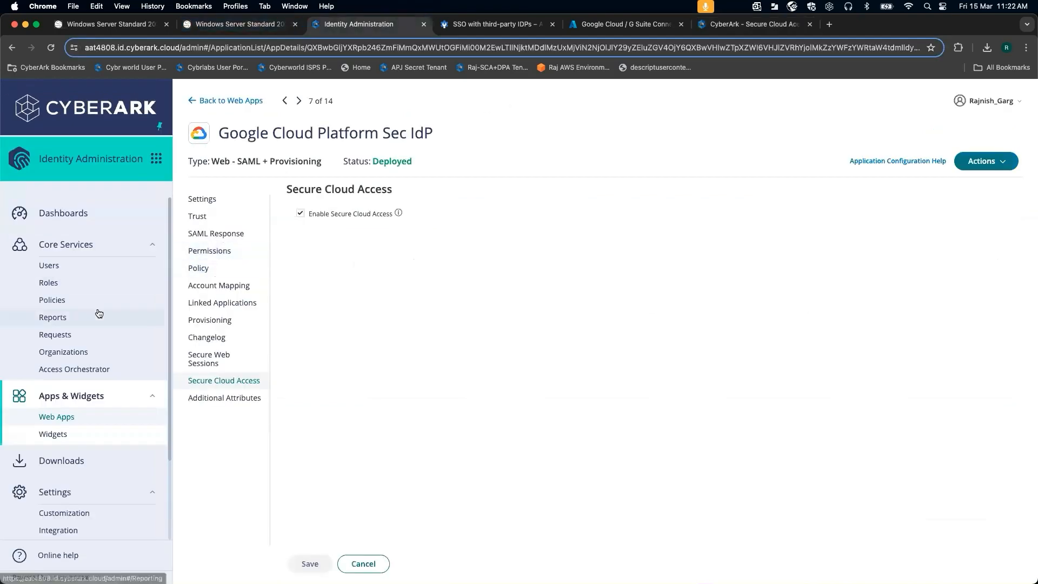
pyautogui.click(70, 418)
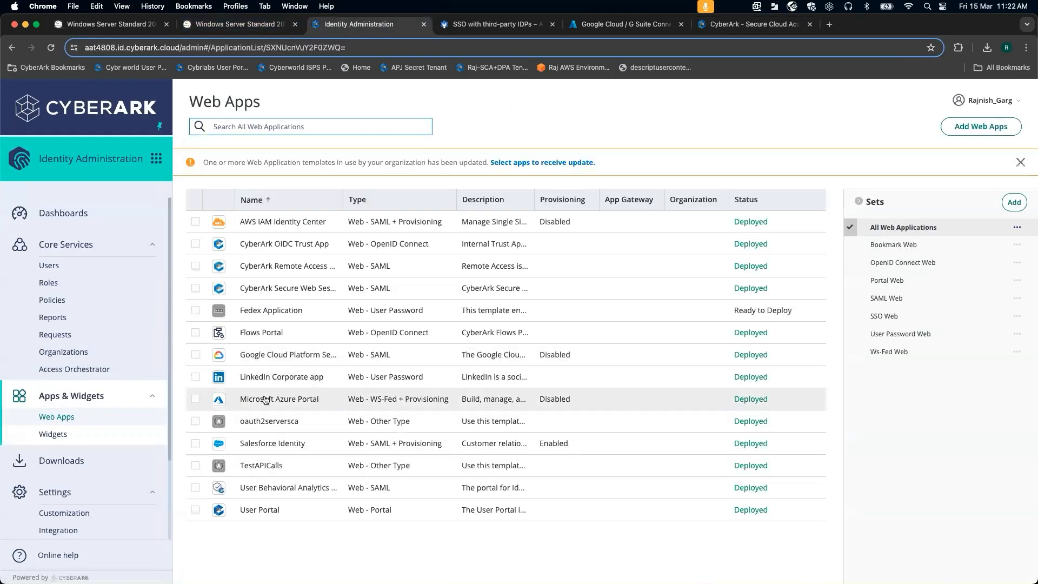
pyautogui.click(350, 355)
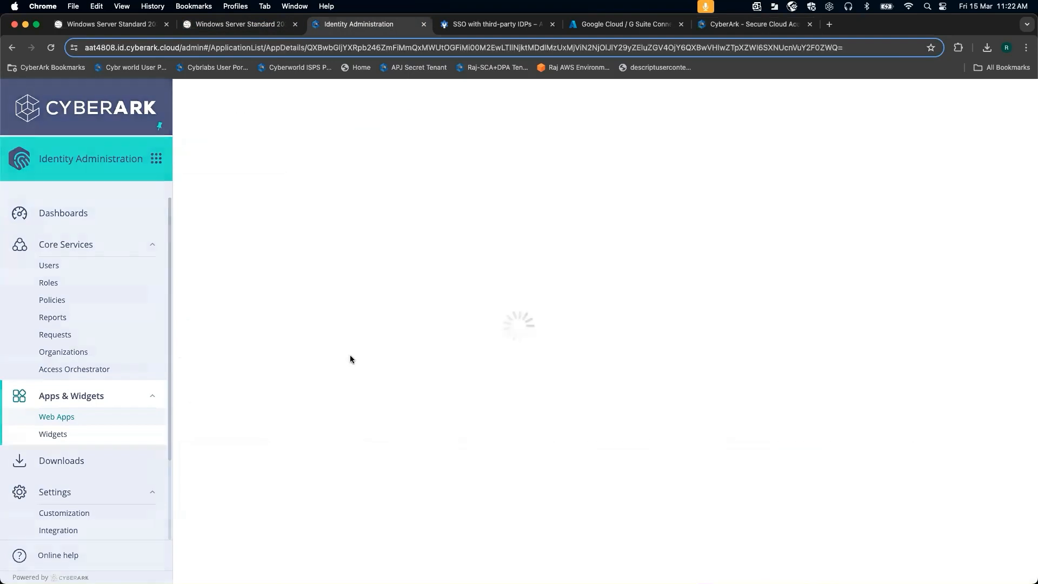
pyautogui.click(211, 253)
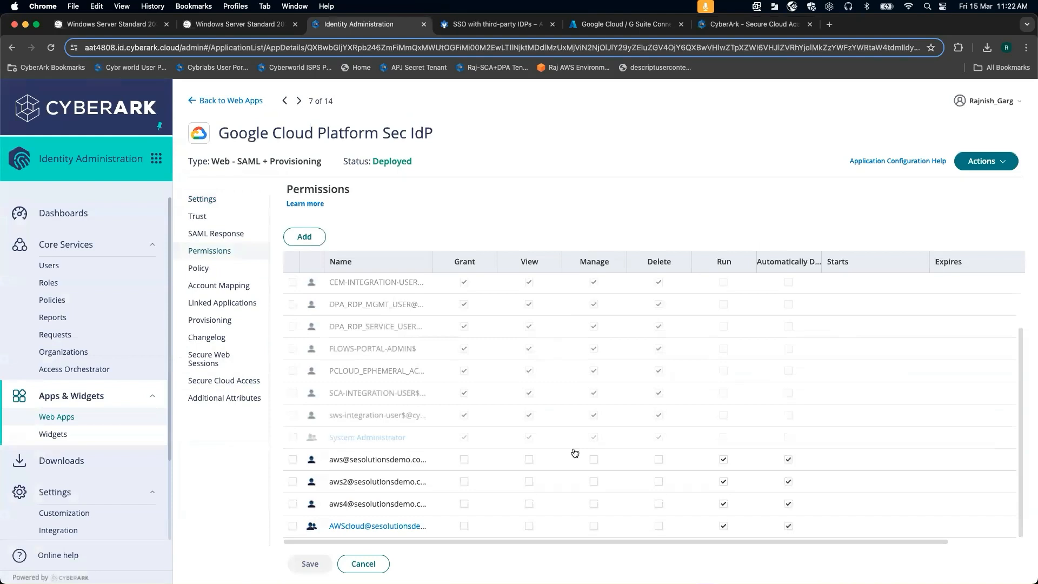
pyautogui.click(529, 461)
pyautogui.click(529, 503)
pyautogui.click(530, 525)
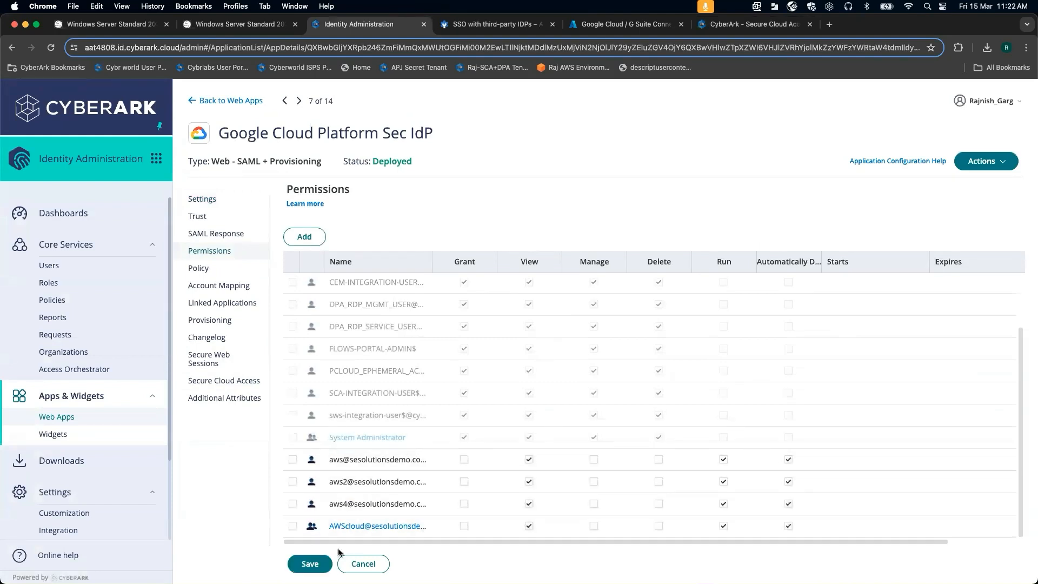
pyautogui.click(310, 564)
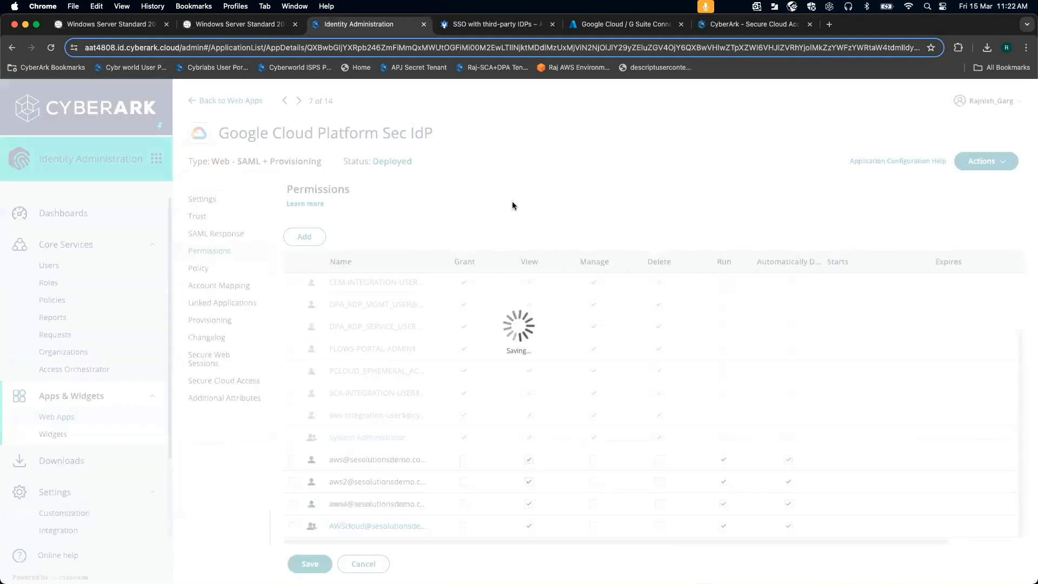
# Switch to the Windows Server session, sign out of Google Cloud, close its console page and reload the account's rights in the CyberArk User Portal
pyautogui.click(244, 25)
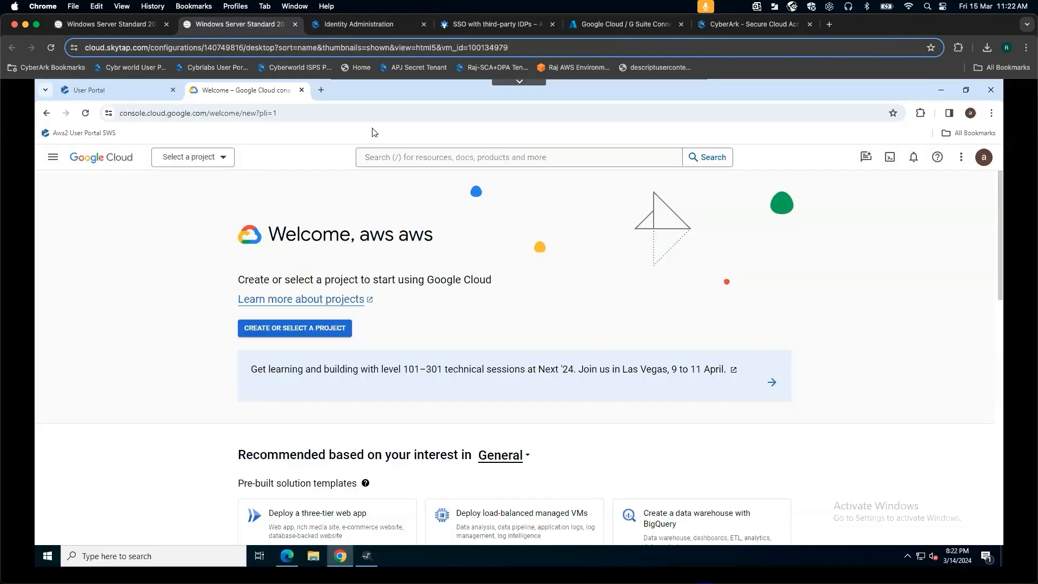
pyautogui.click(986, 165)
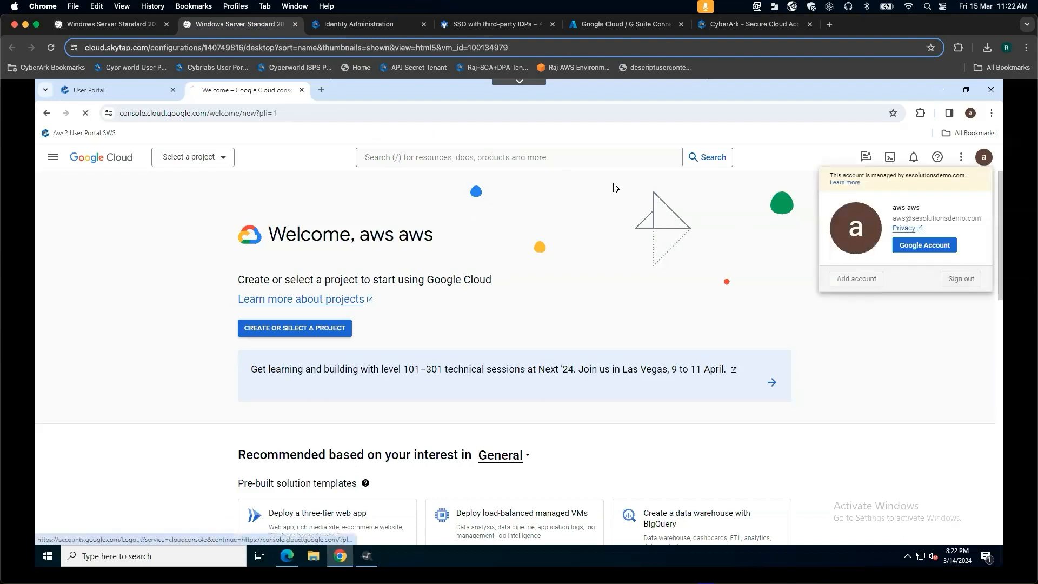
pyautogui.click(963, 282)
pyautogui.click(302, 89)
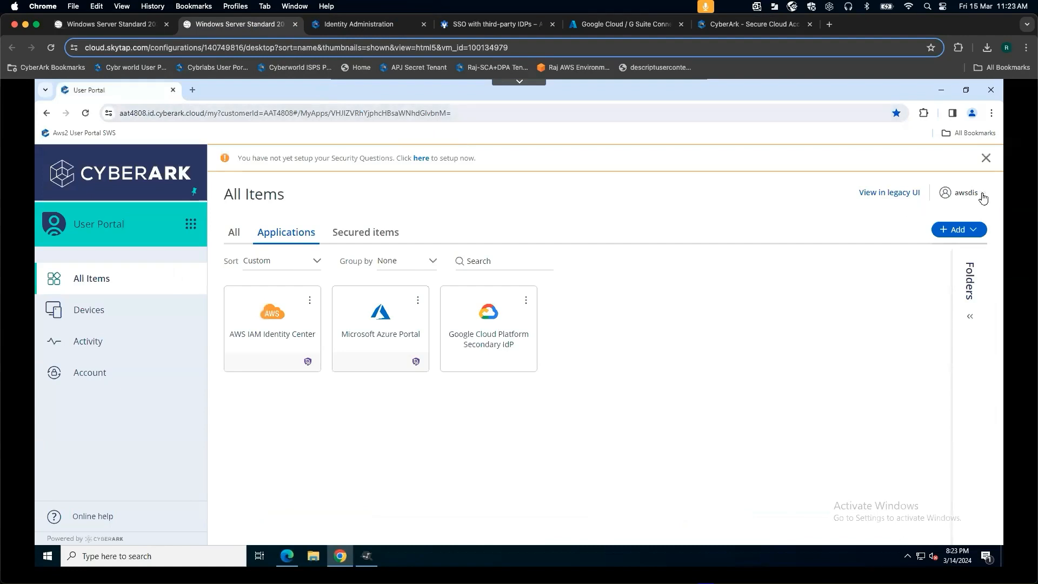
pyautogui.click(984, 194)
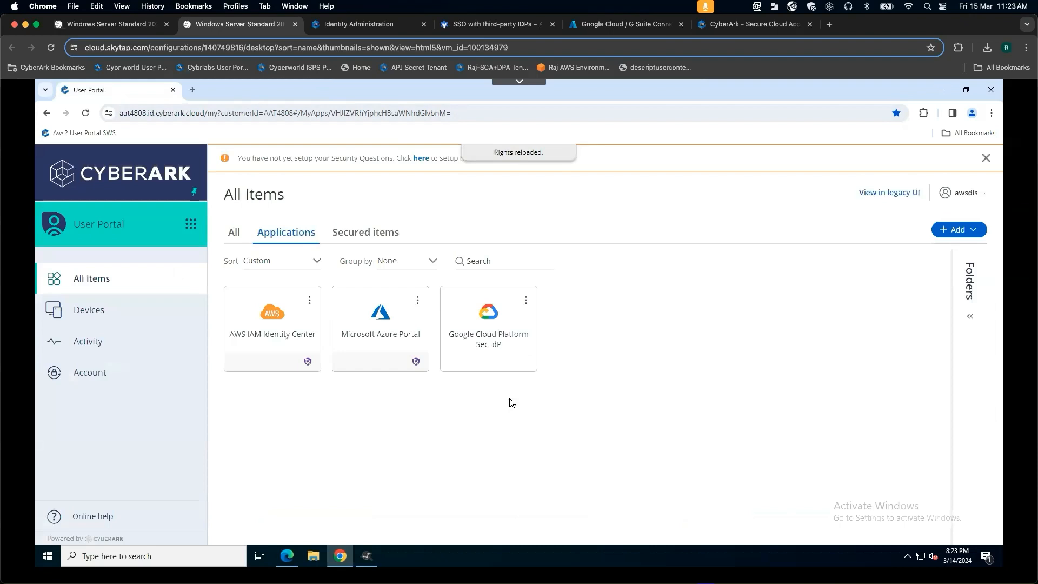
# Launch Google Cloud Platform Sec IdP, connect to the cosmic-keep-397905 project and confirm the Google account
pyautogui.click(489, 316)
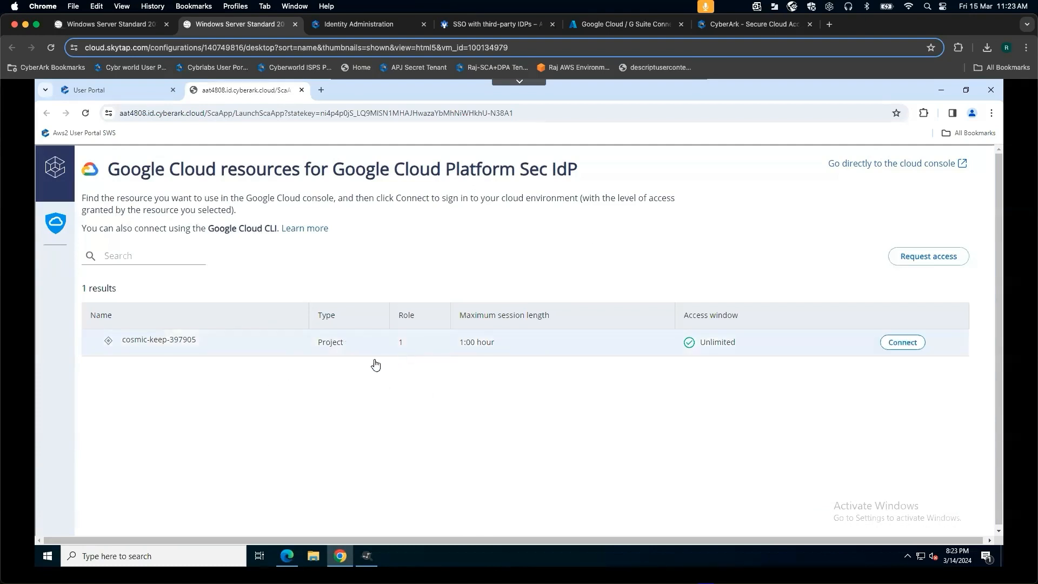
pyautogui.moveTo(402, 347)
pyautogui.click(901, 342)
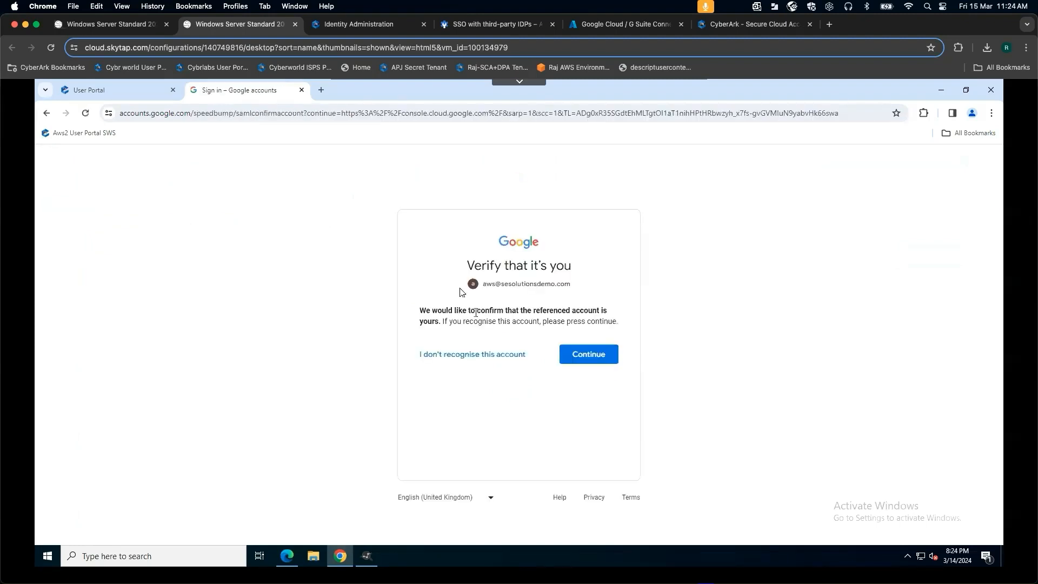
pyautogui.click(586, 355)
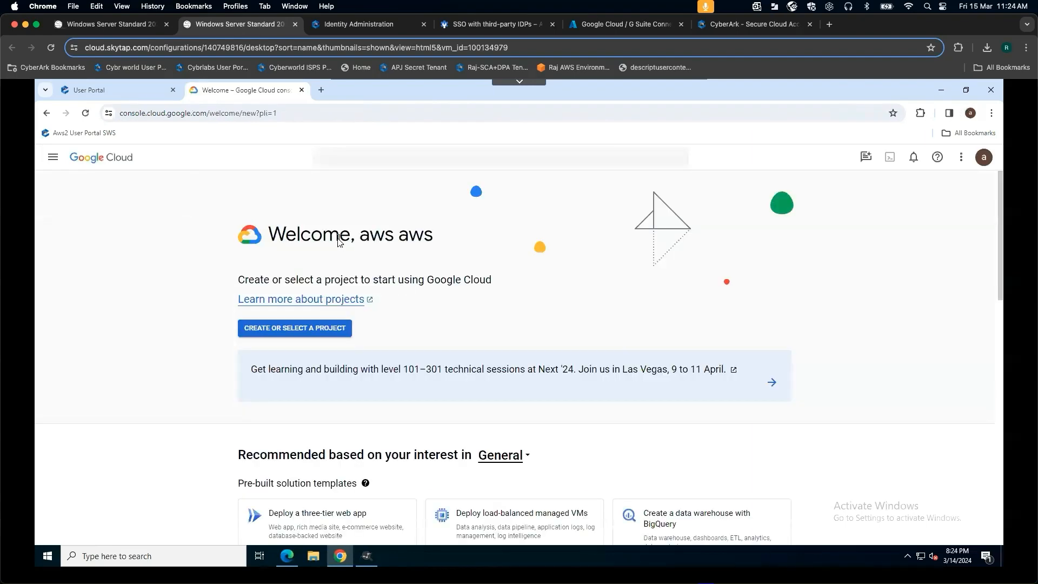
# Select My Project 15085 in the Google Cloud console and look over the available services
pyautogui.click(224, 157)
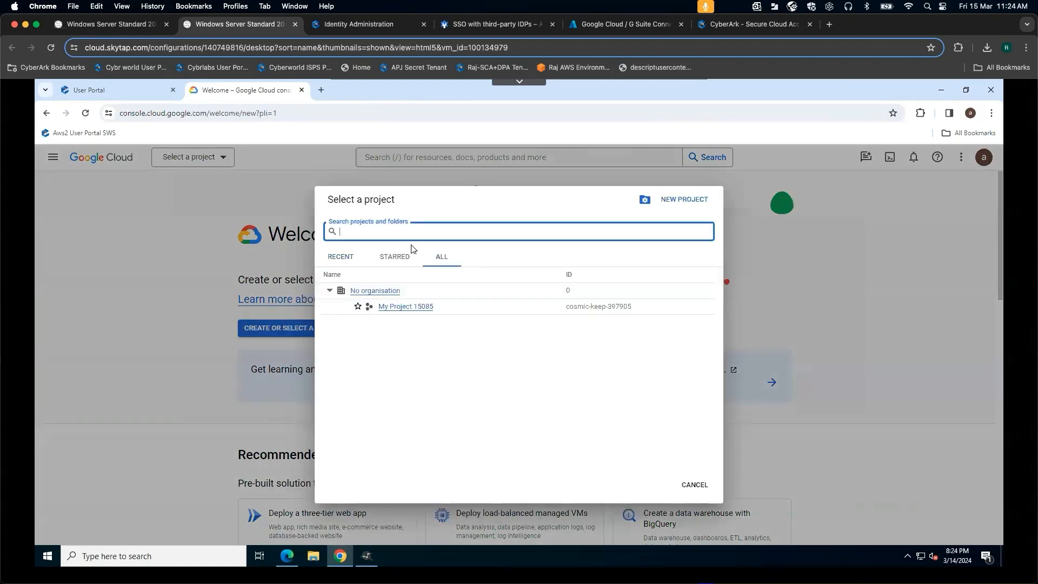
pyautogui.click(409, 307)
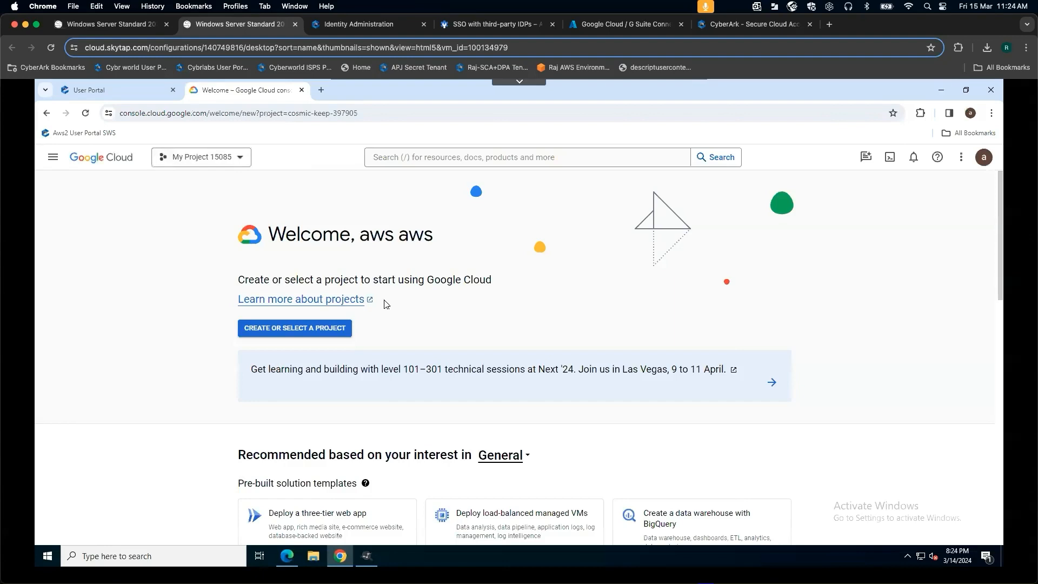
pyautogui.click(52, 157)
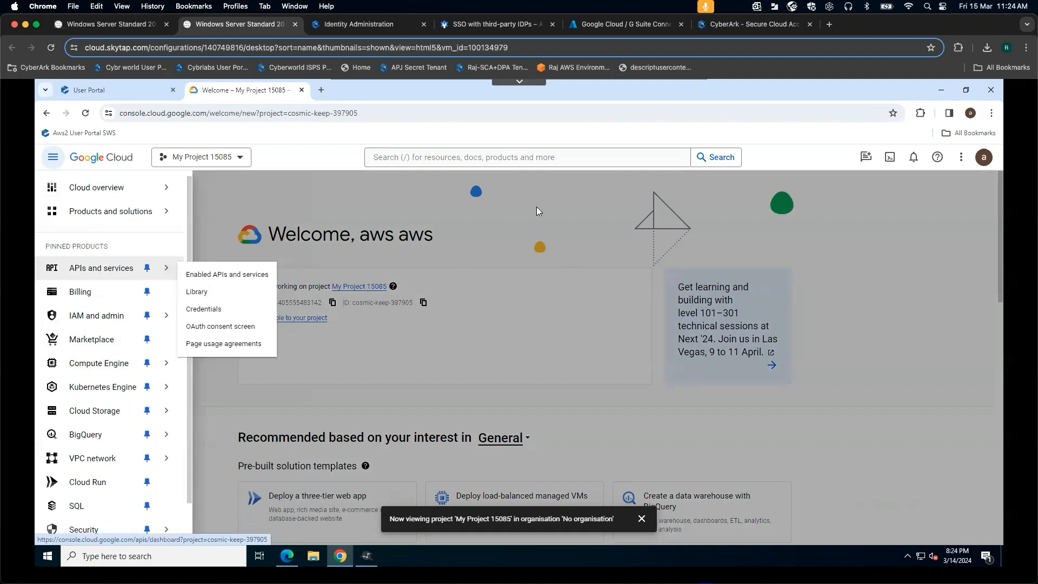
pyautogui.click(868, 228)
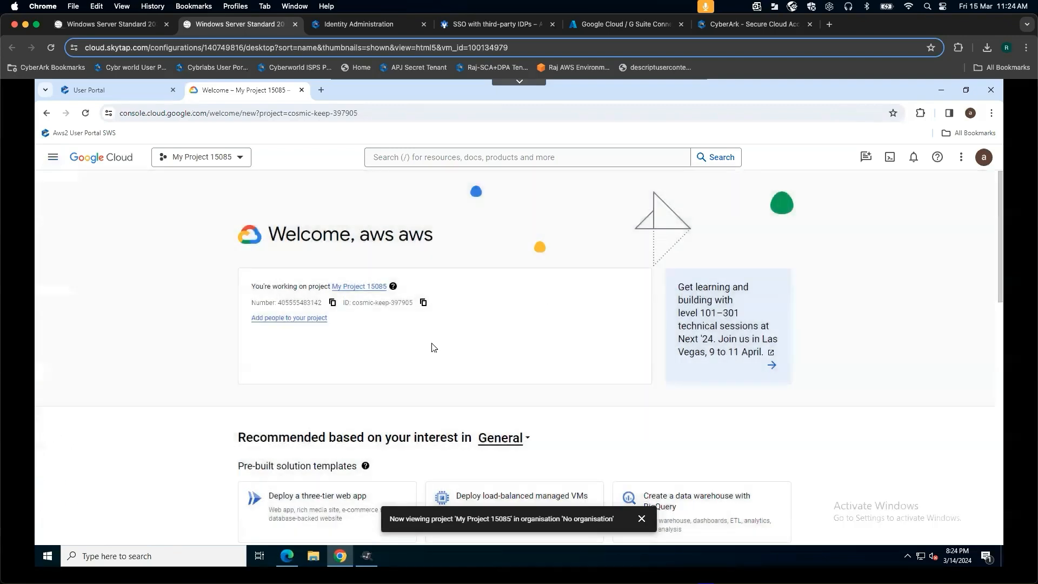
# Switch to the Microsoft My Apps dashboard in Edge and launch the Google Cloud / G Suite Connector app
pyautogui.moveTo(361, 469)
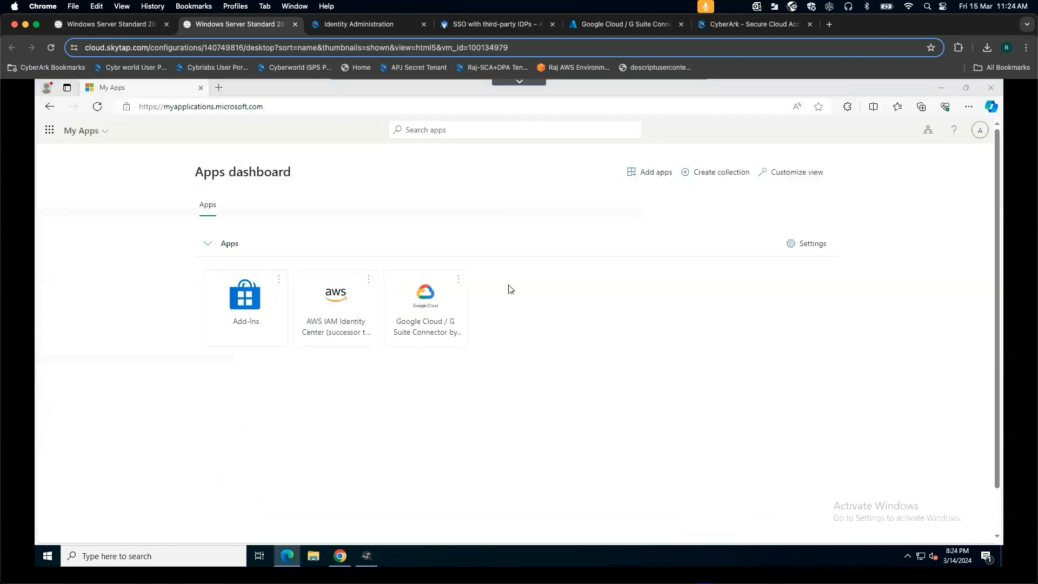
pyautogui.click(488, 395)
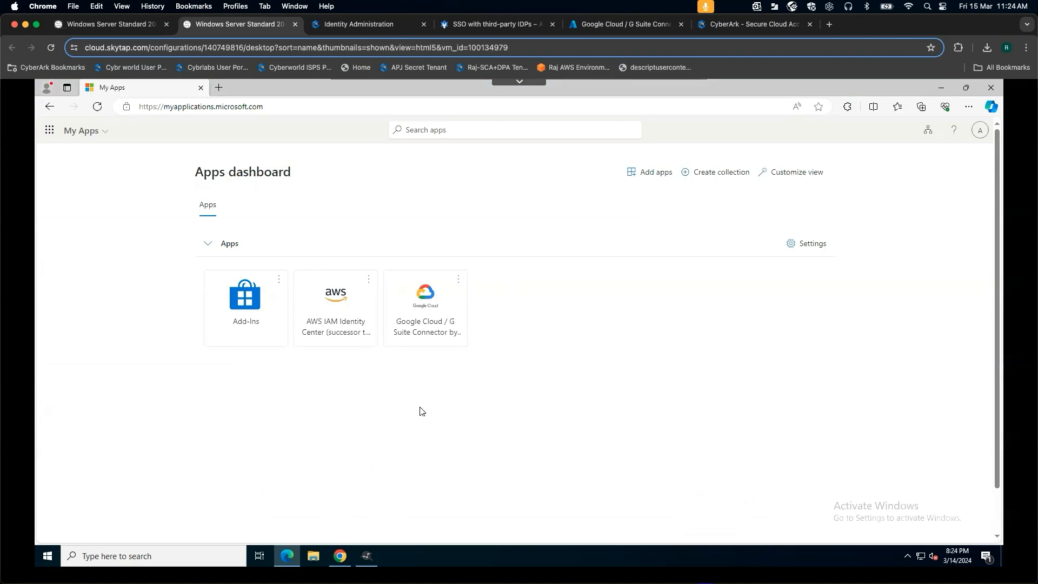
pyautogui.click(431, 310)
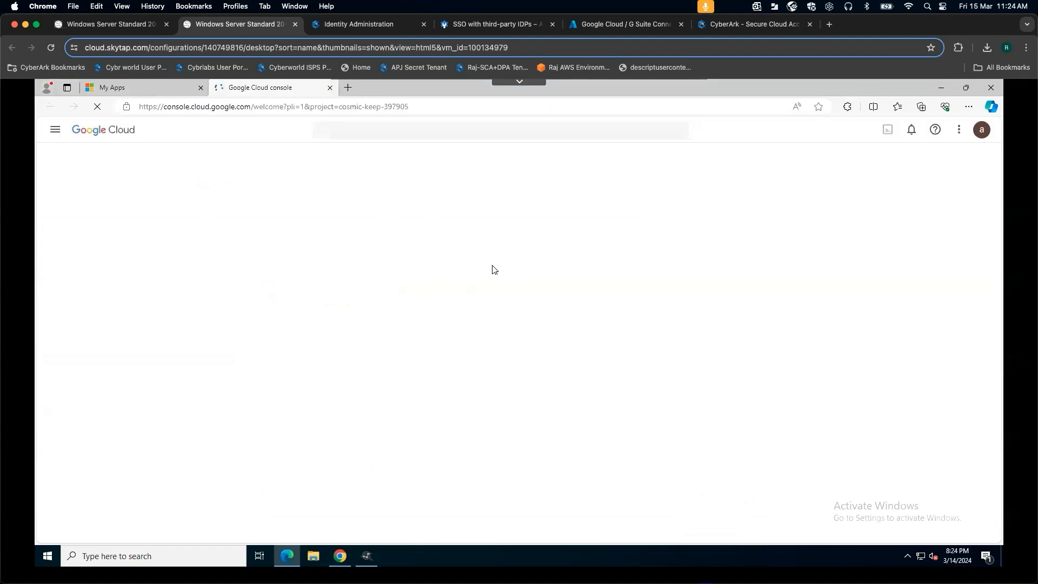